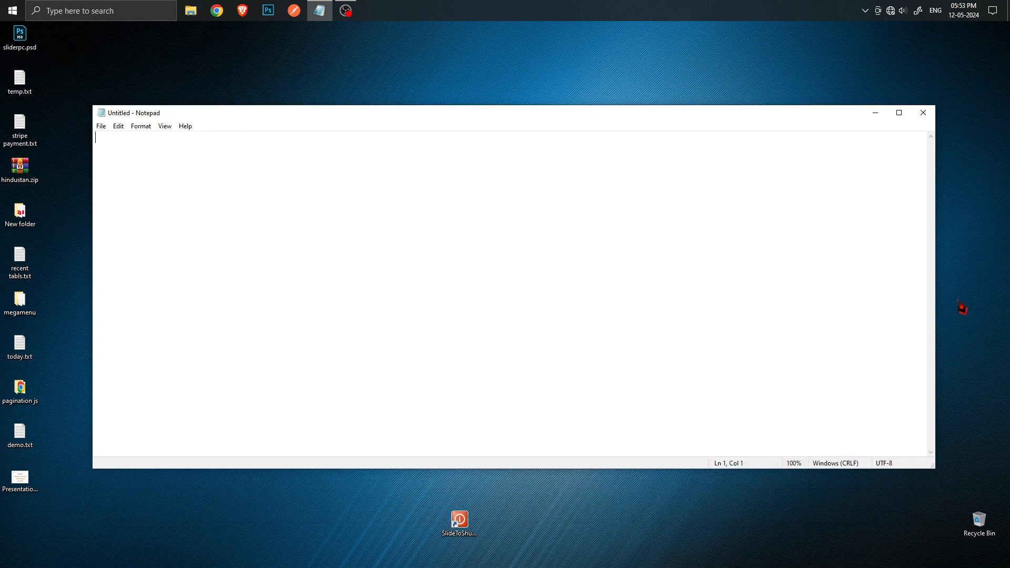
Narrow the empty Notepad window to about two thirds of its width and close it.
left_click_drag(932, 282, 632, 301)
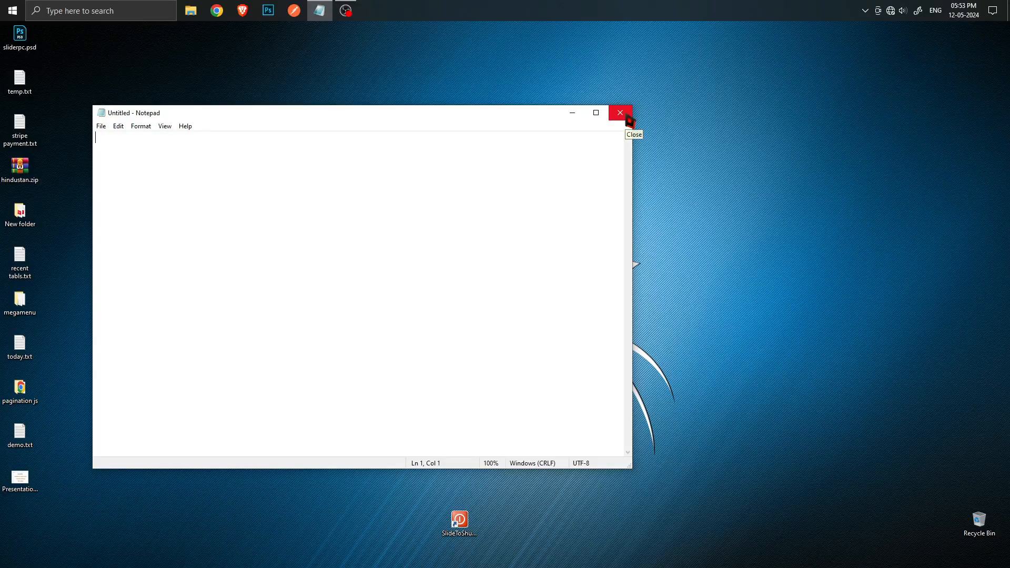
left_click(628, 118)
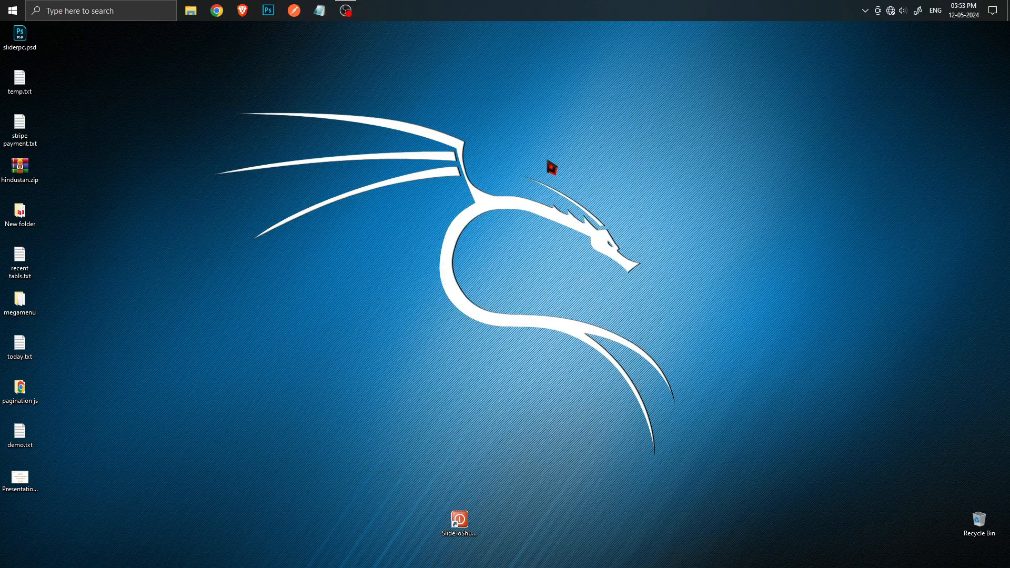
Launch Notepad from the Windows Accessories group in the full list of installed apps and reposition its window slightly.
left_click(13, 10)
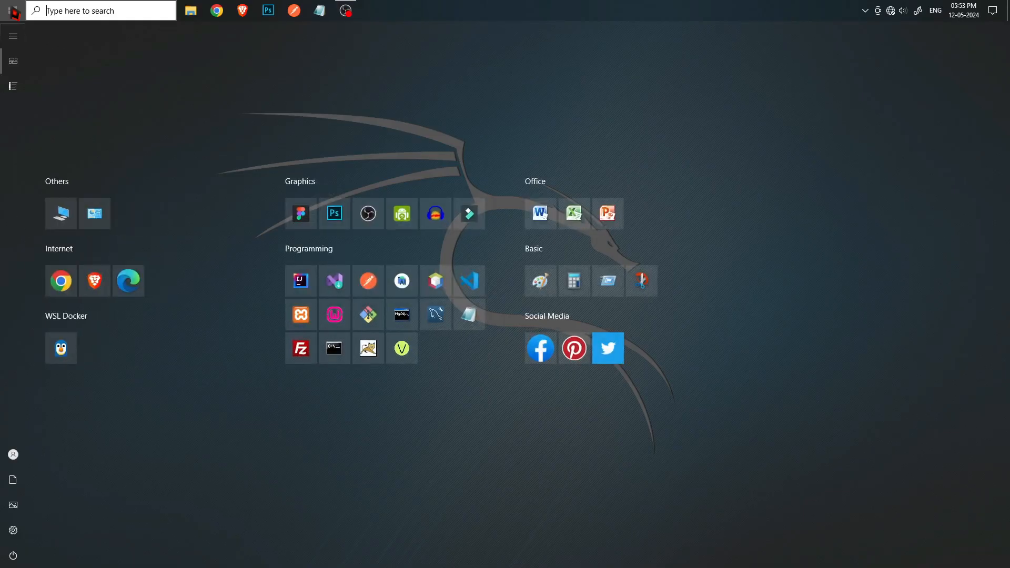
mouse_move(14, 98)
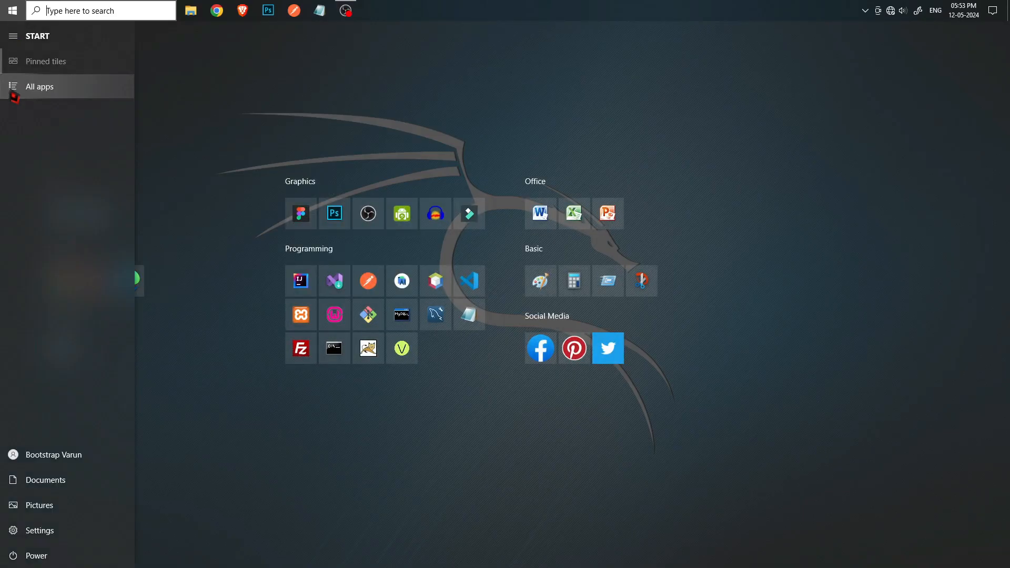
left_click(14, 90)
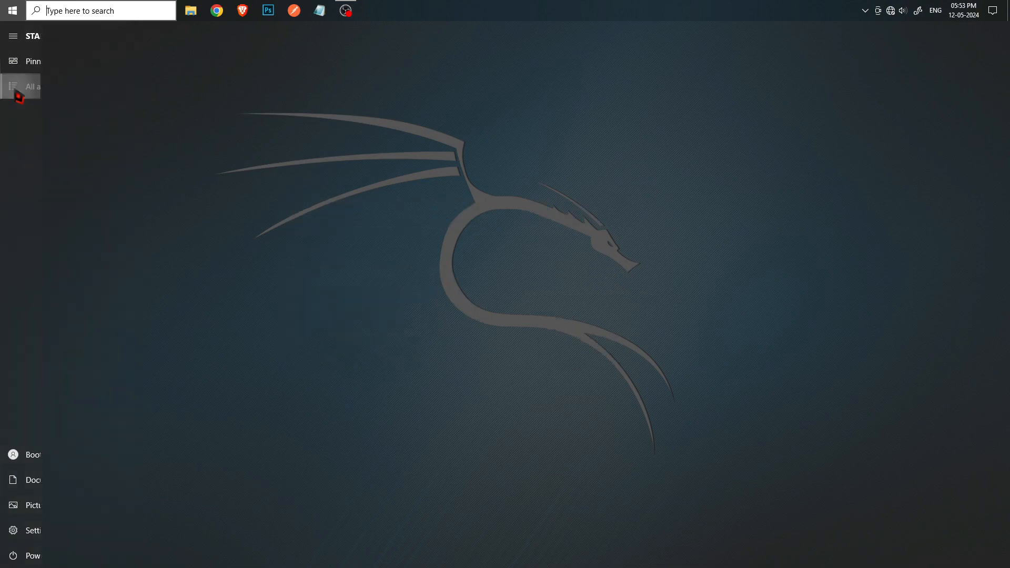
scroll(561, 238, "down", 5)
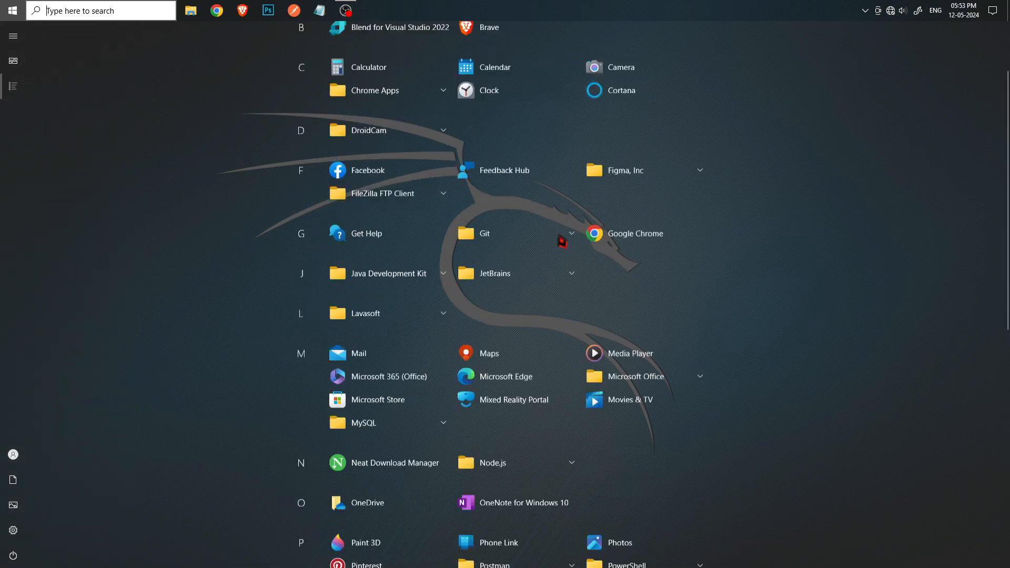
scroll(562, 242, "down", 5)
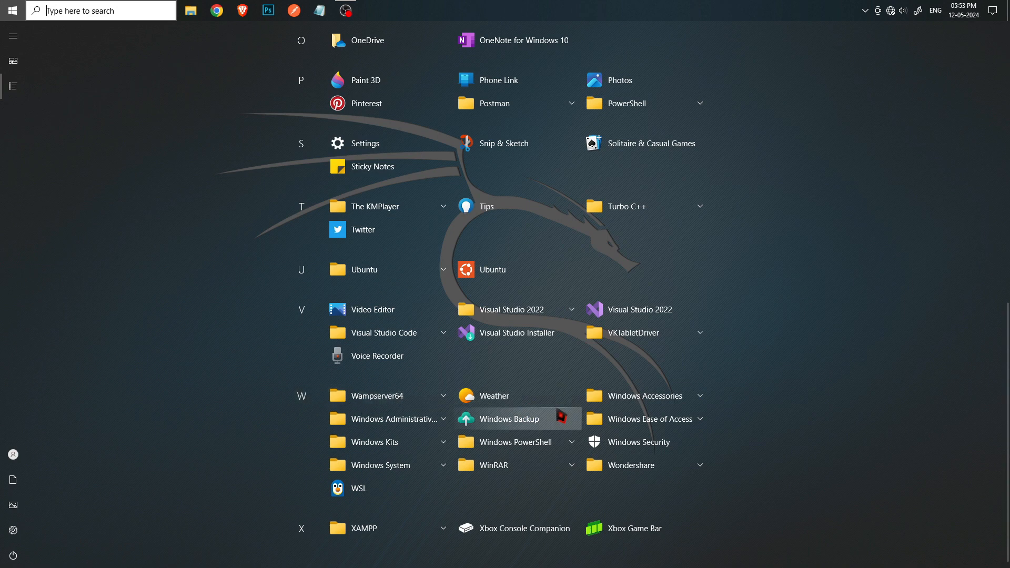
left_click(701, 402)
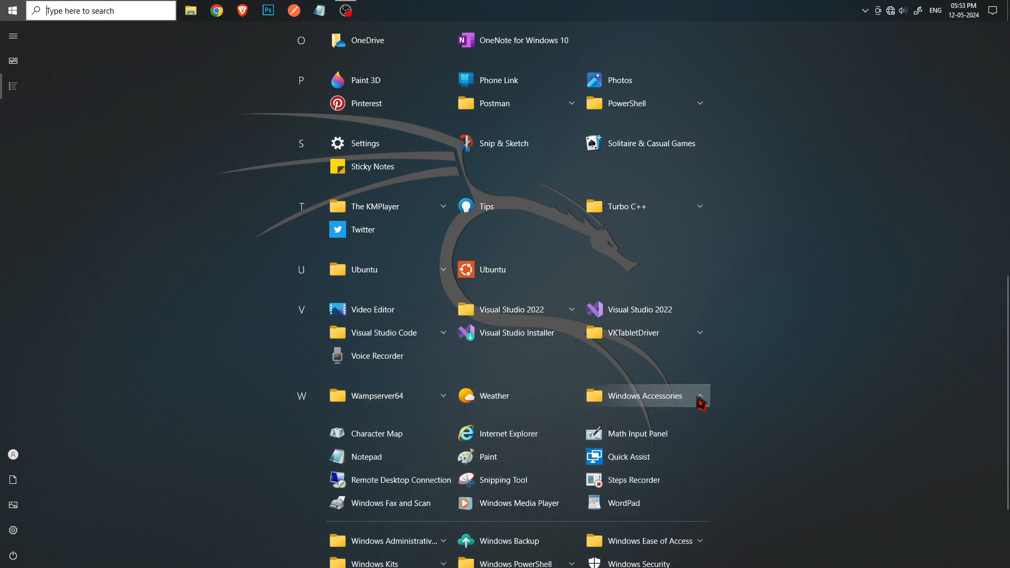
scroll(694, 405, "down", 2)
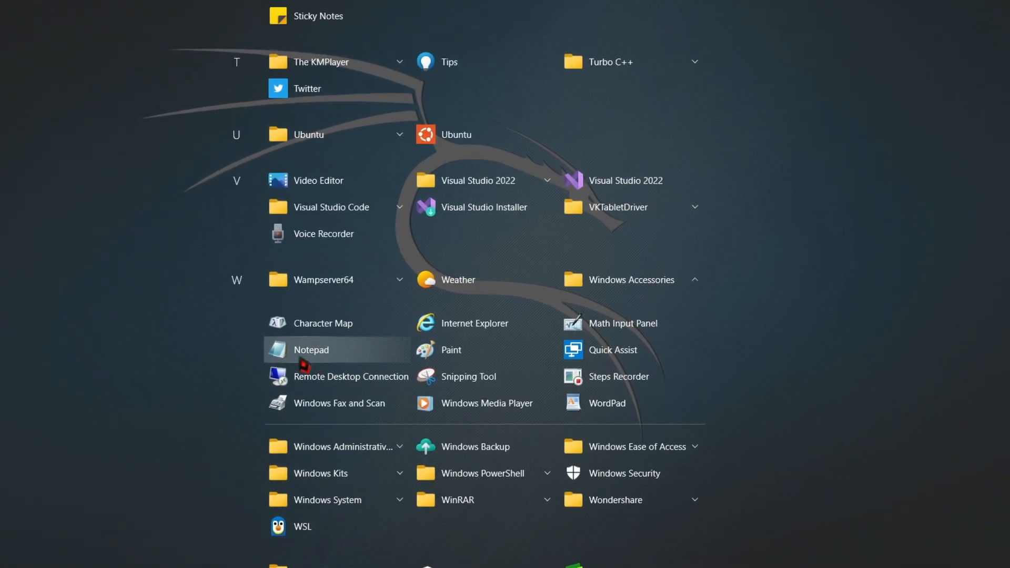
left_click(284, 347)
left_click_drag(273, 113, 298, 101)
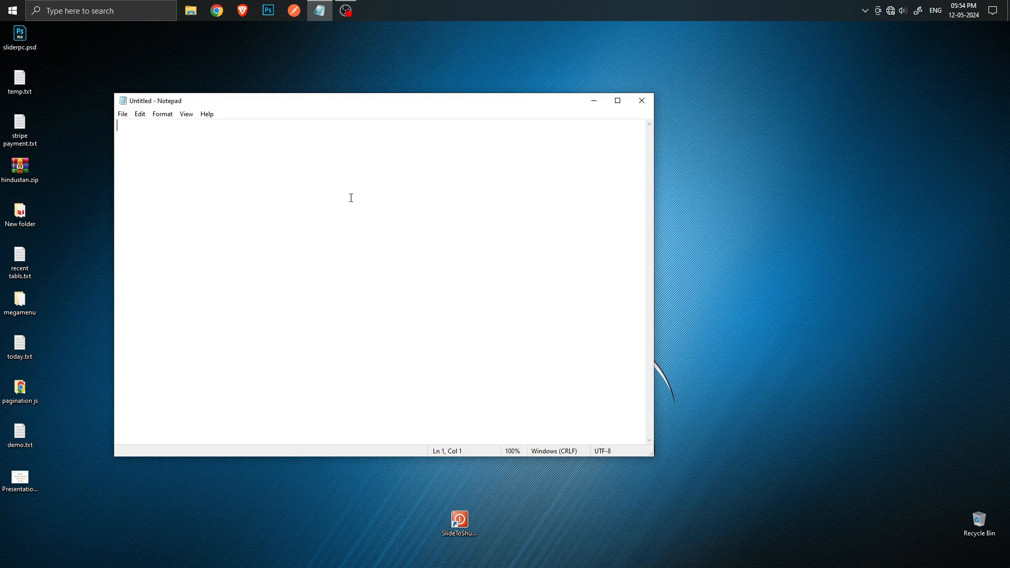
Write "Alt + F4" on the first line of the blank document.
type("Alt +")
type(" F")
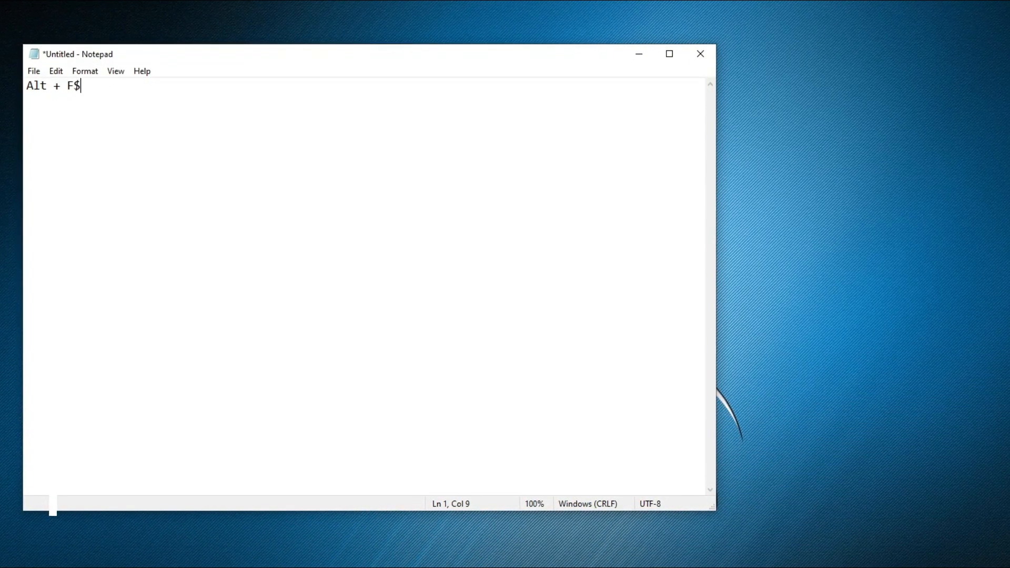
type("4")
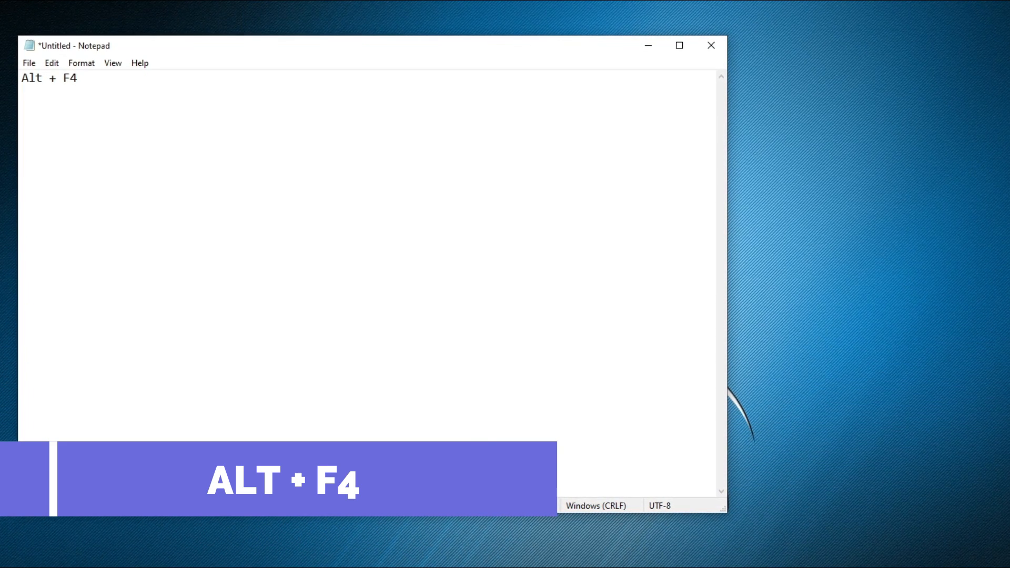
Close the unsaved document, cancelling at the save prompt the first time and discarding the changes the second time.
key("alt+F4")
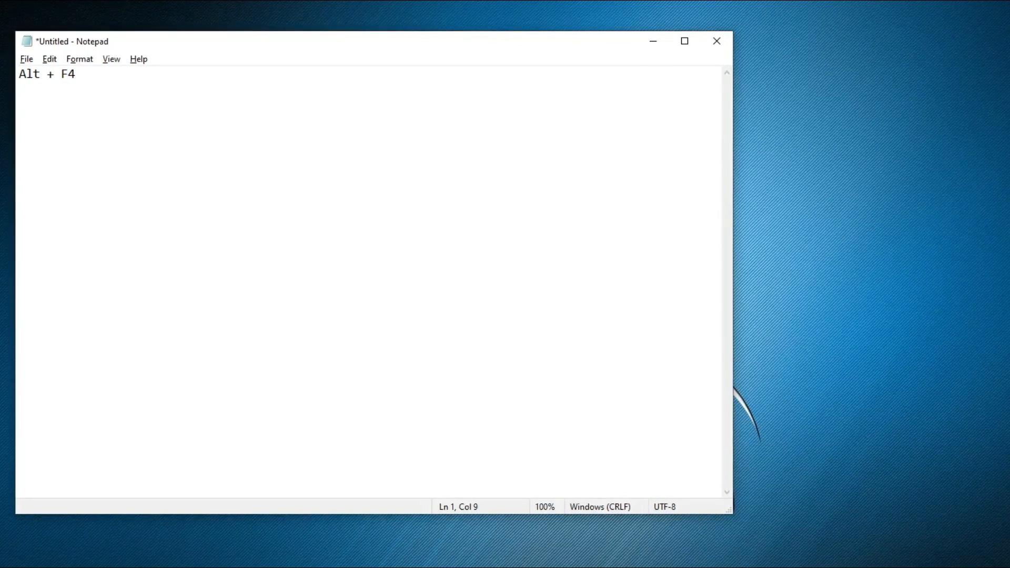
key("alt+F4")
left_click_drag(440, 233, 408, 233)
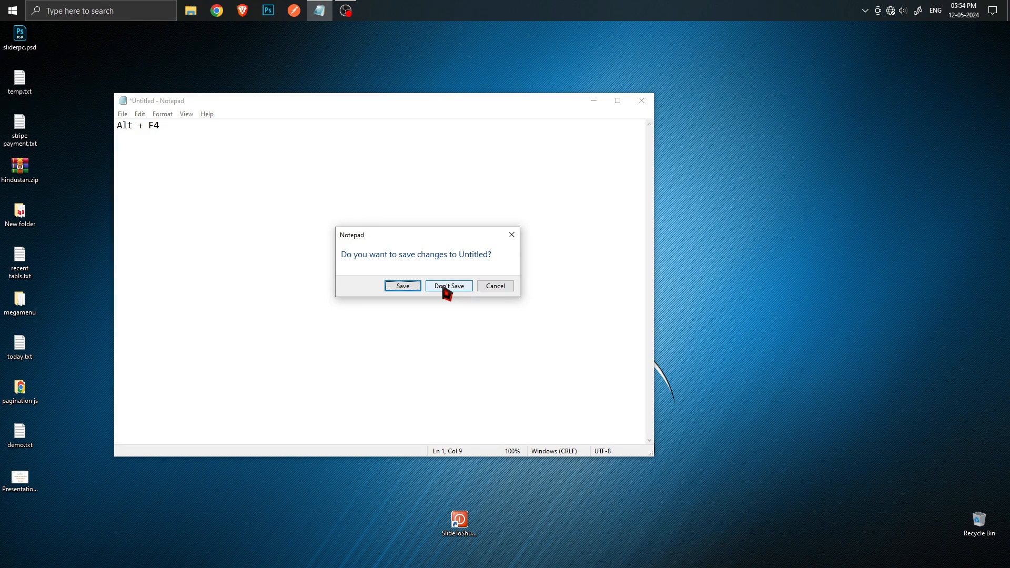
left_click(495, 287)
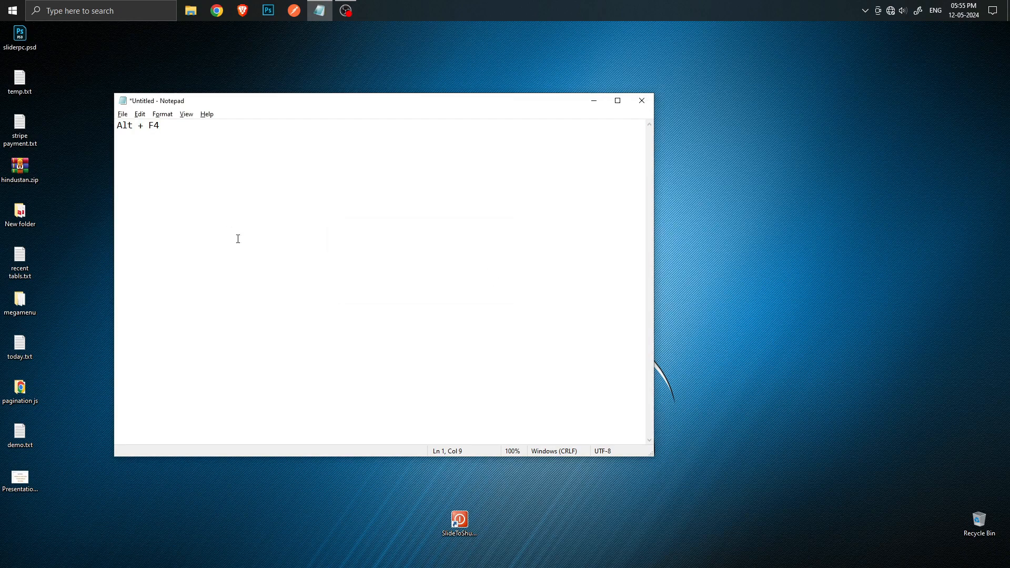
key("alt+F4")
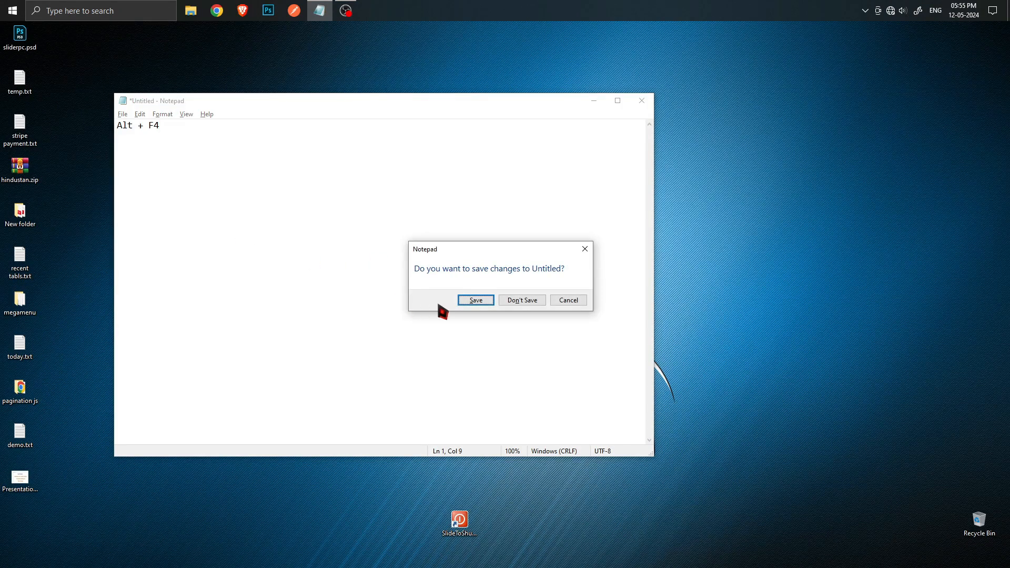
left_click(522, 303)
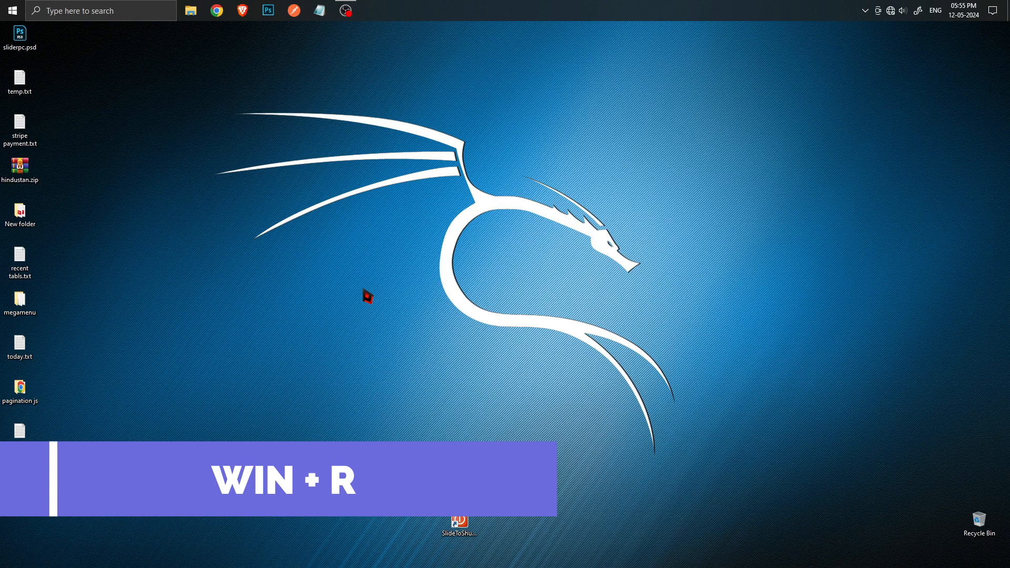
Launch Notepad through the Windows Run dialog with the command "notepad".
key("super+r")
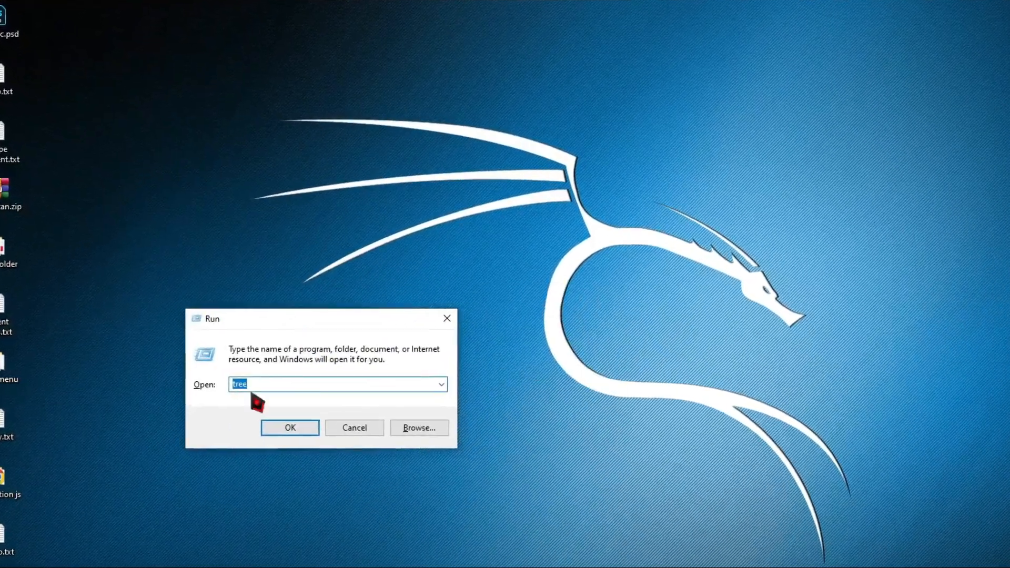
type("notepad")
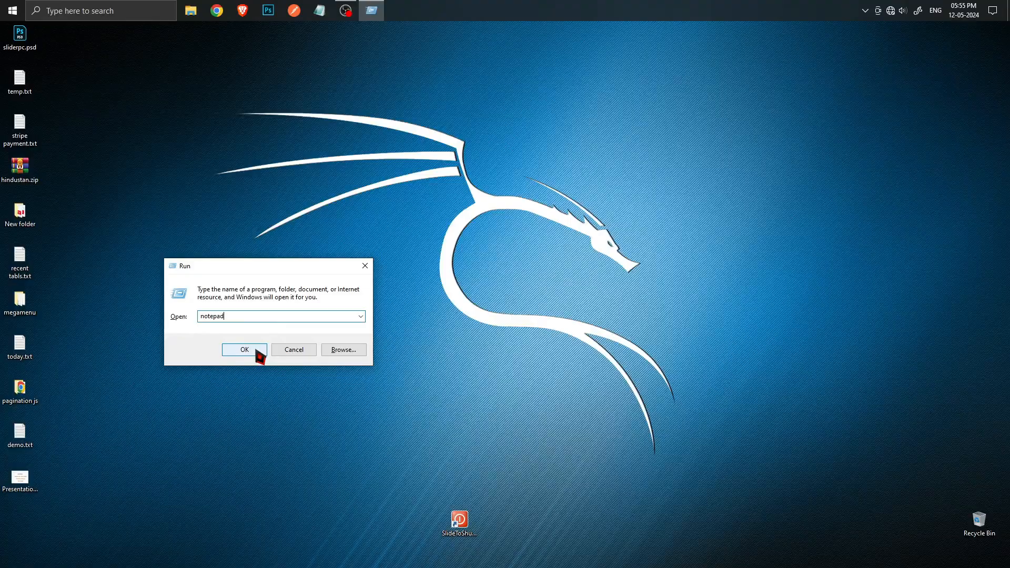
left_click(265, 452)
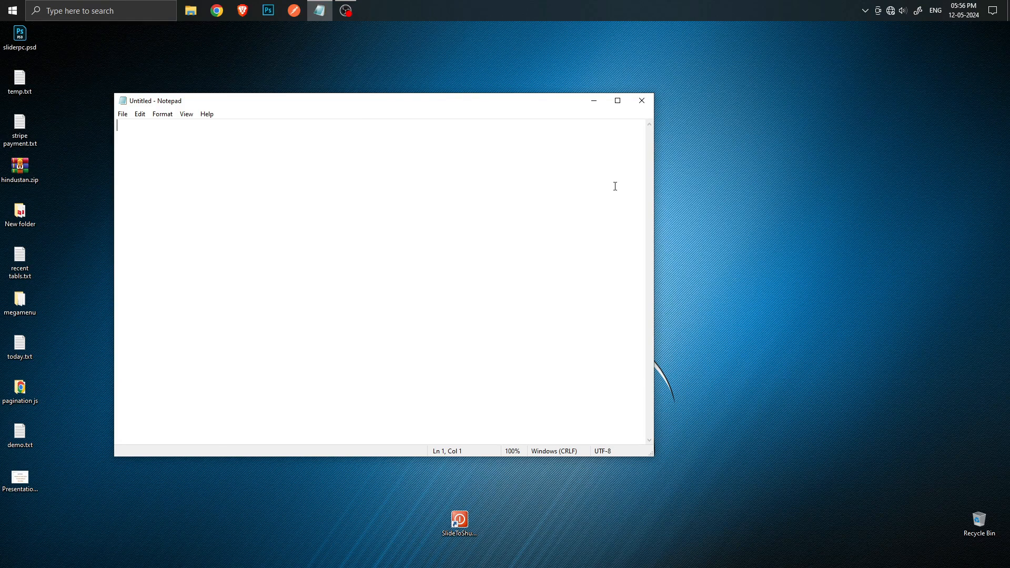
Minimize the Notepad window, restore it, and close it.
left_click(593, 102)
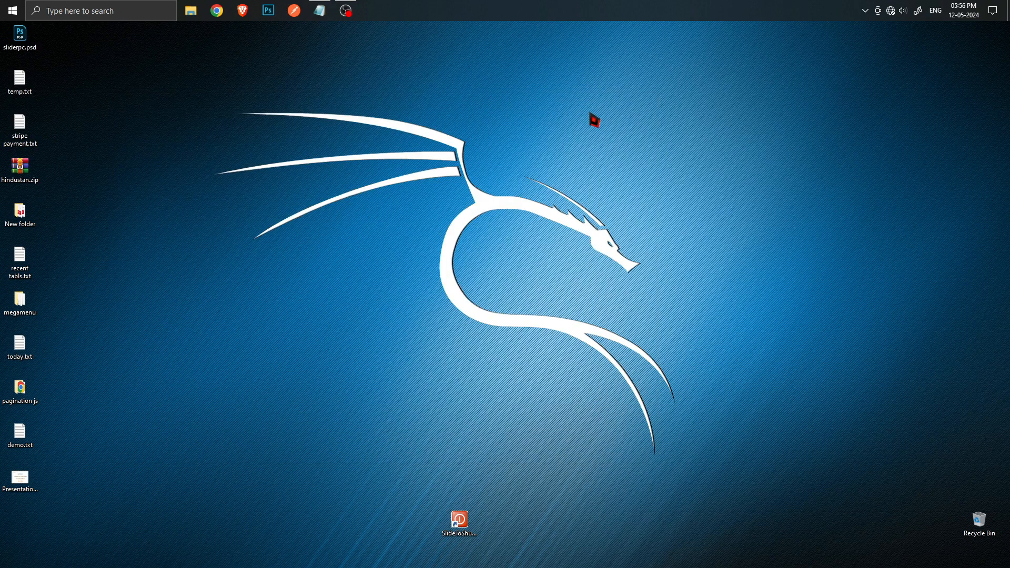
left_click(323, 17)
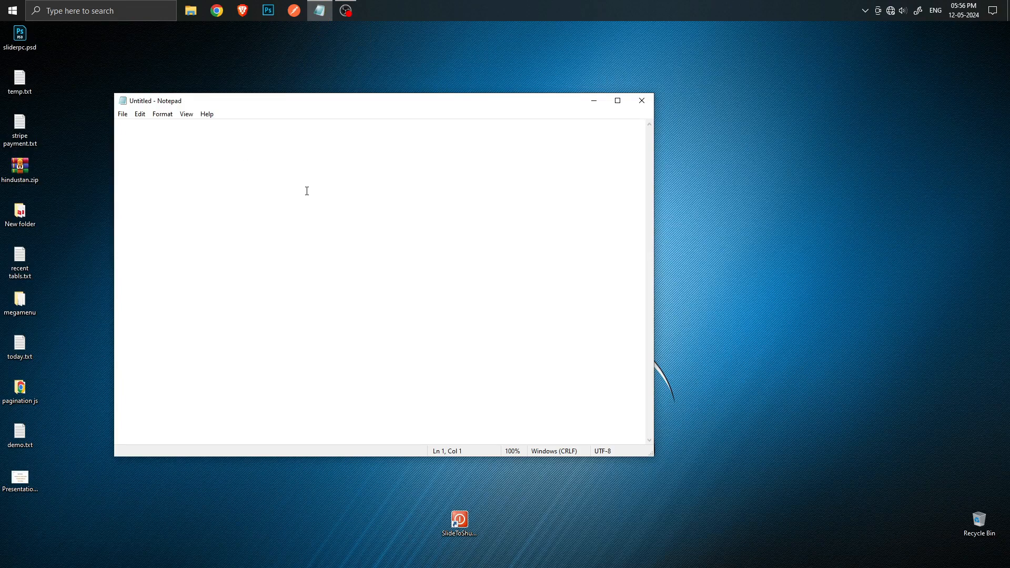
left_click(643, 102)
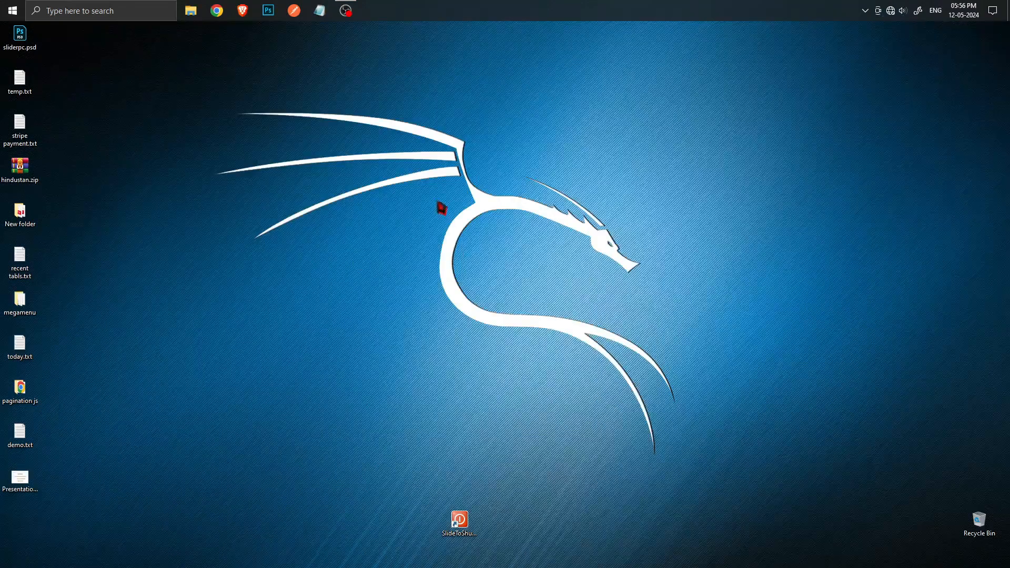
Reopen Notepad and write "Hello" on the first line and "1." on the second.
left_click(319, 10)
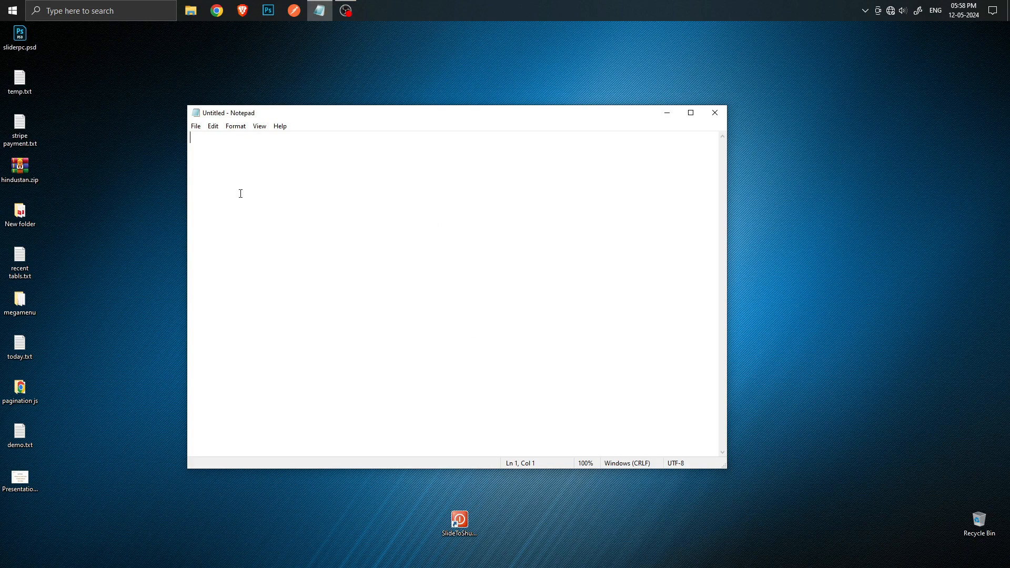
type("Hello")
type("1")
Start a new blank document in the same window, discarding the unsaved text.
left_click(196, 126)
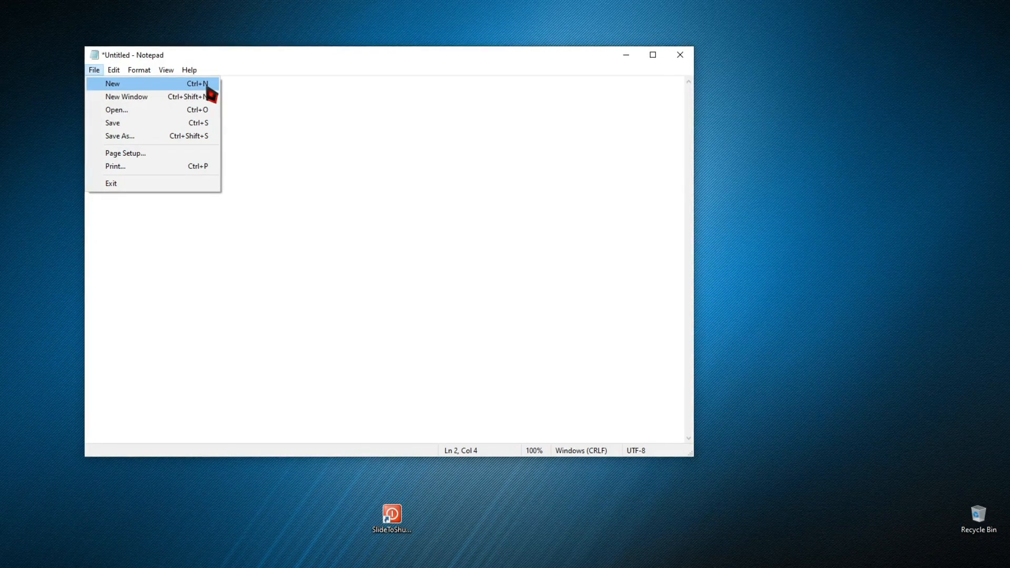
left_click(153, 84)
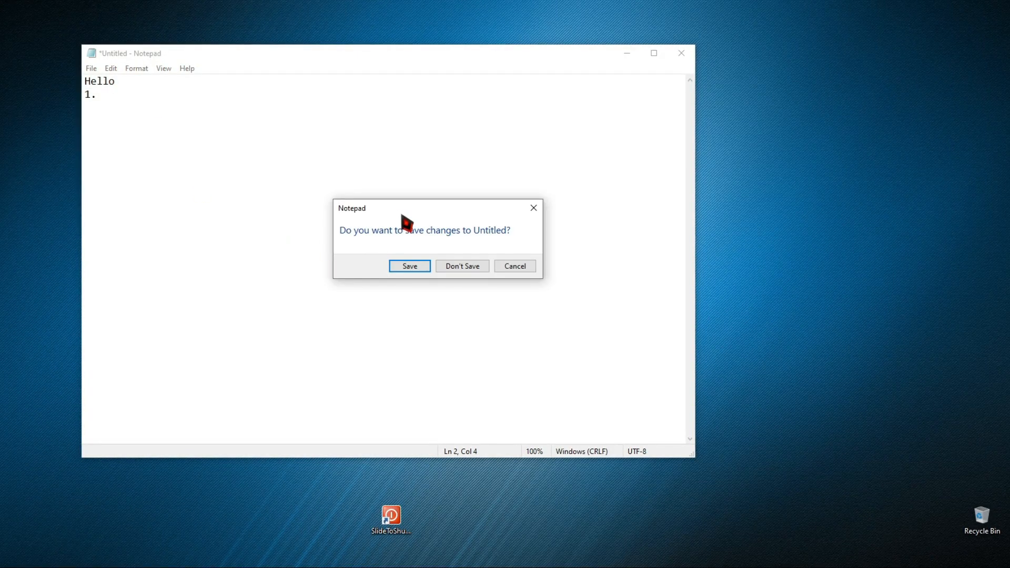
left_click_drag(404, 210, 373, 213)
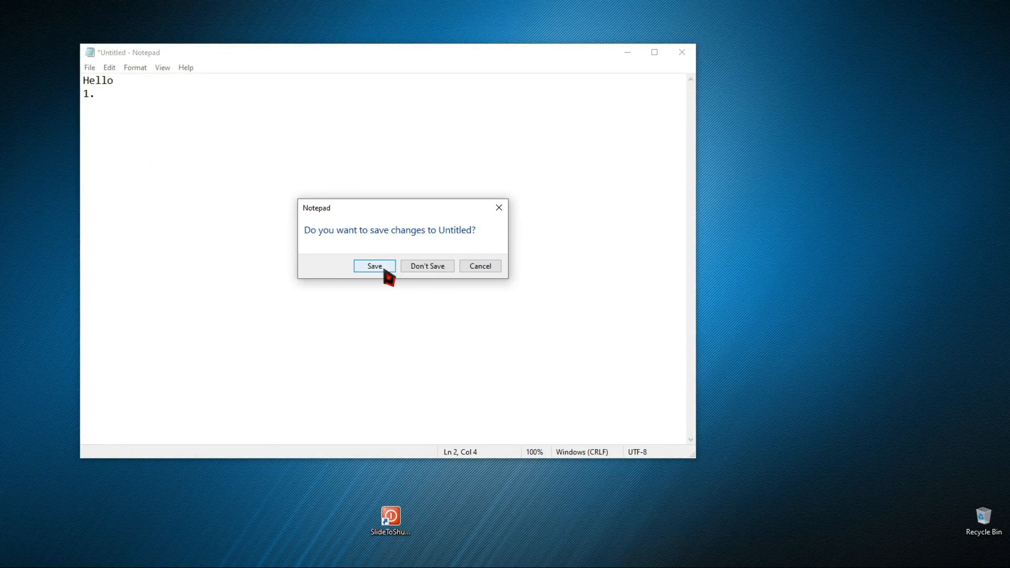
left_click(425, 270)
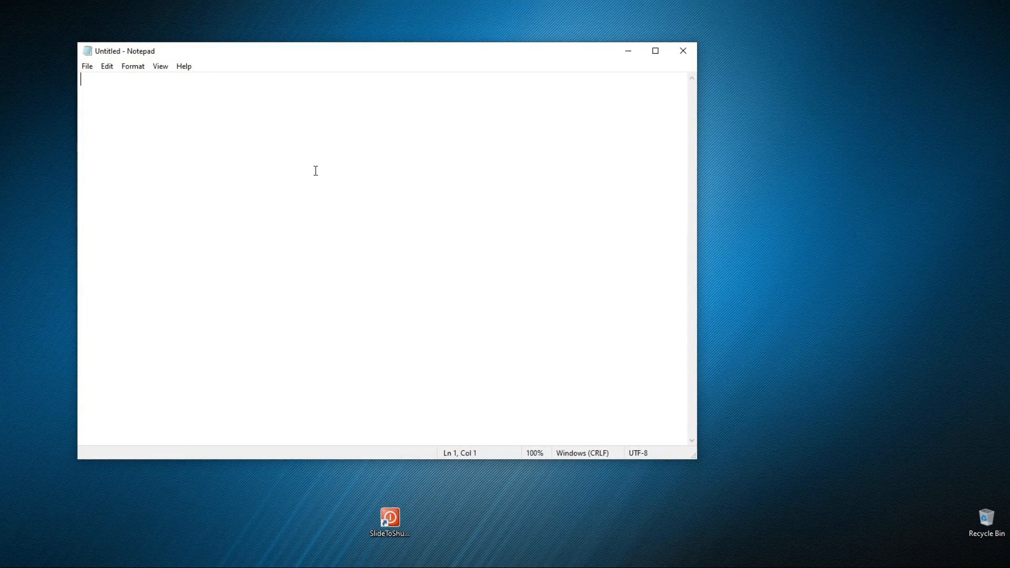
Open two additional Notepad windows and spread them apart from the original one.
left_click(89, 70)
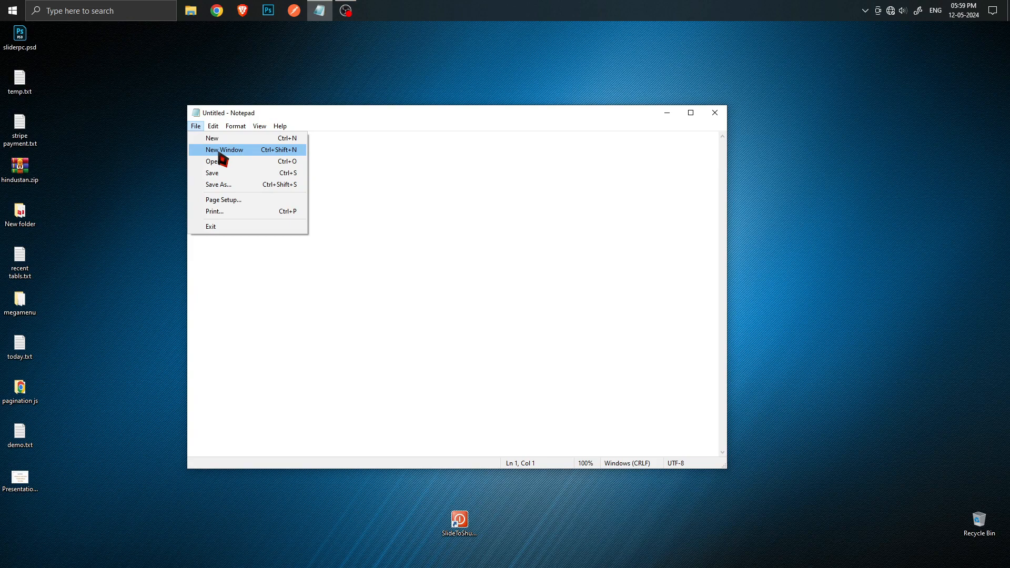
left_click(220, 152)
left_click_drag(268, 98, 493, 187)
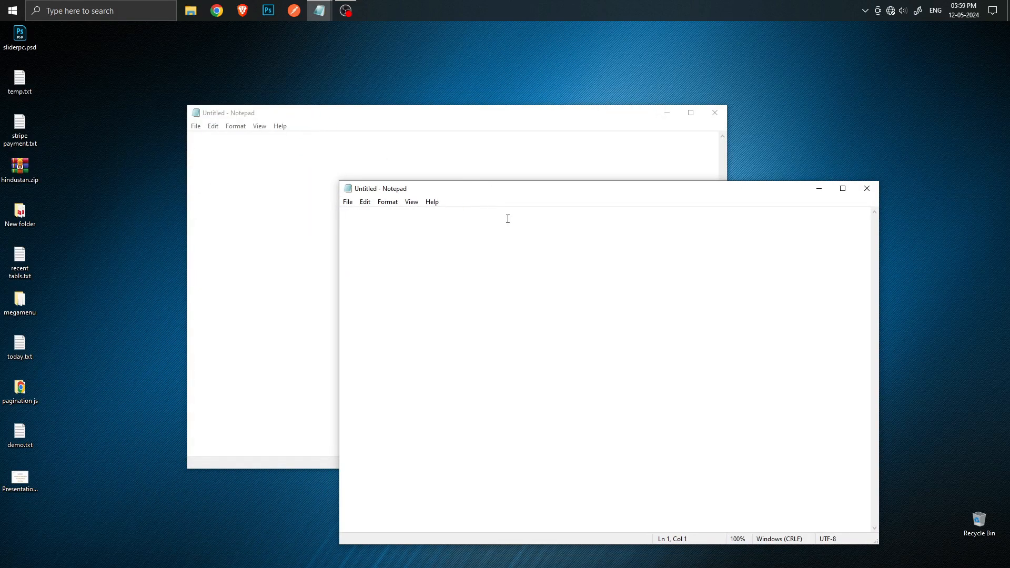
left_click(348, 202)
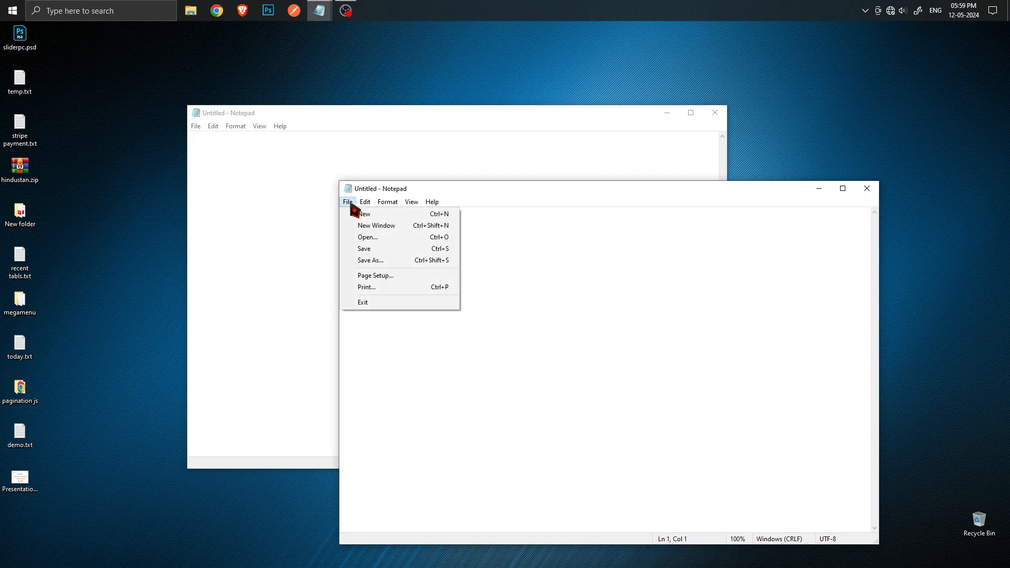
left_click(375, 228)
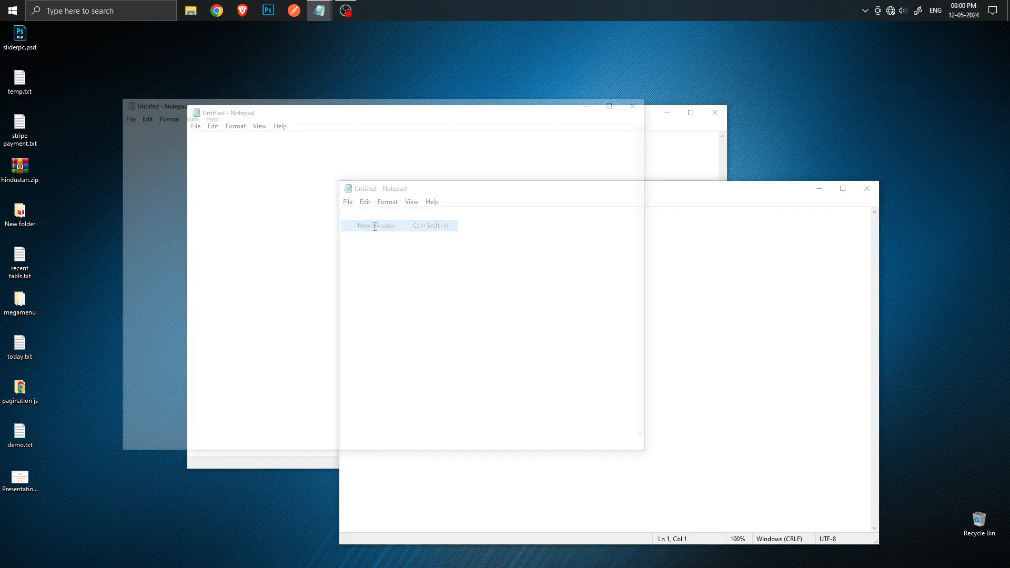
left_click_drag(365, 117, 345, 222)
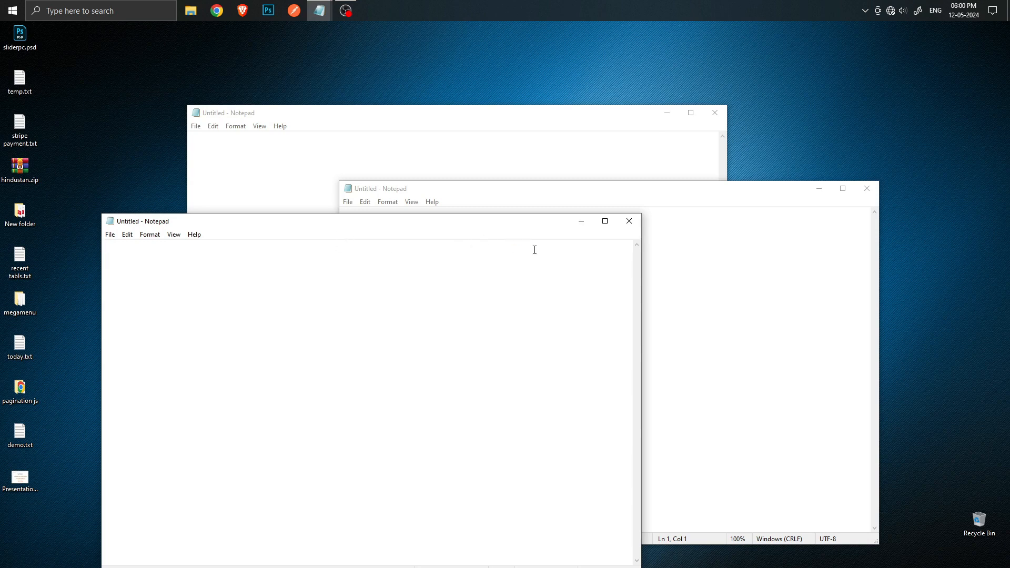
Close the two additional Notepad windows, leaving only the original open.
left_click(636, 229)
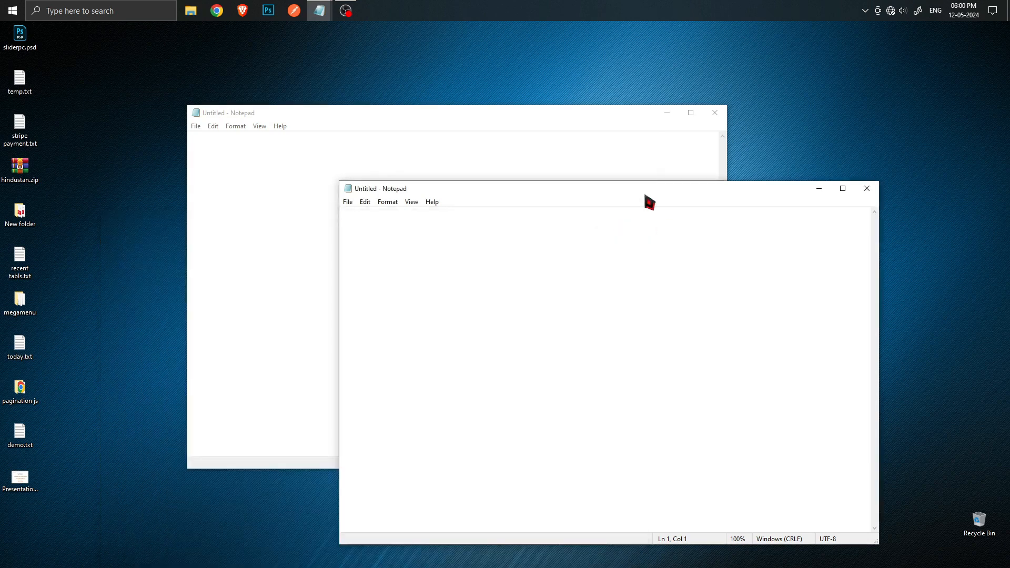
left_click(870, 192)
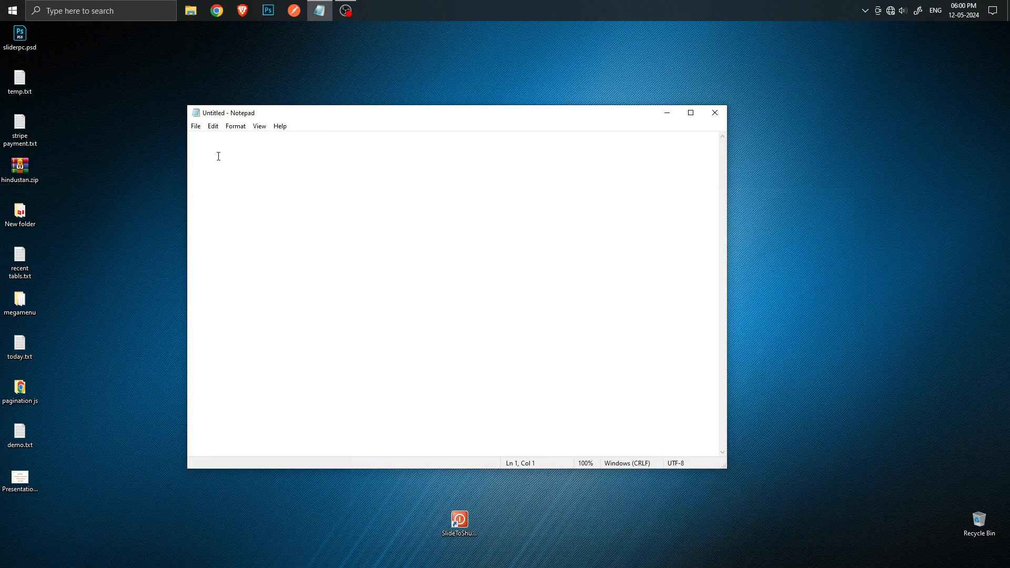
Open the file demo.txt from the Desktop folder.
left_click(196, 126)
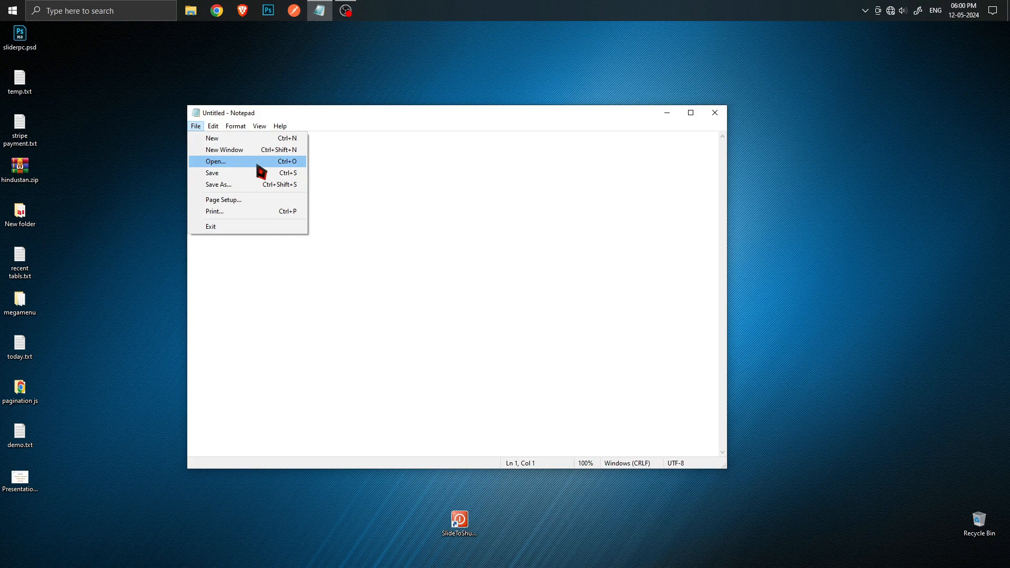
left_click(236, 163)
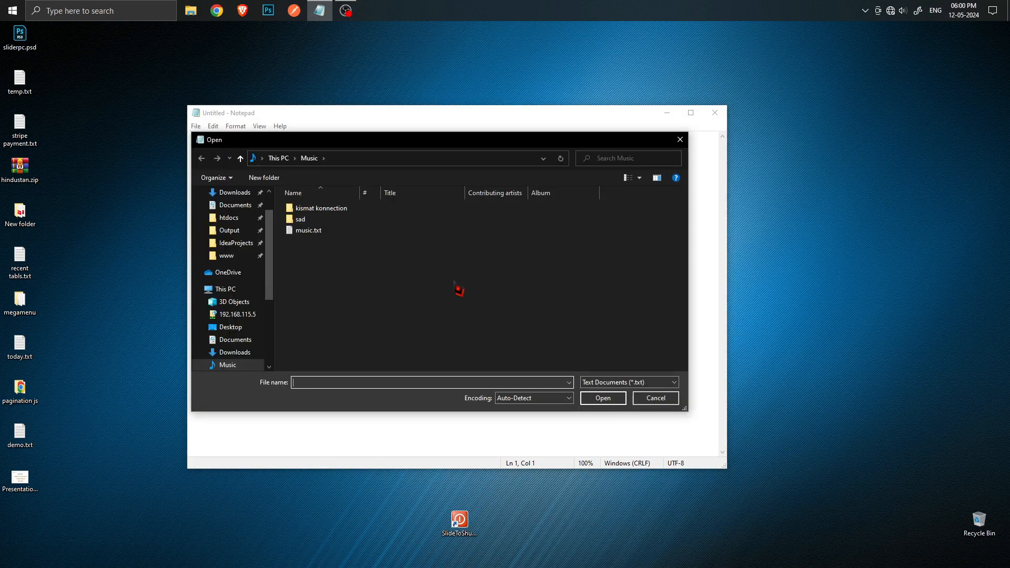
left_click(229, 332)
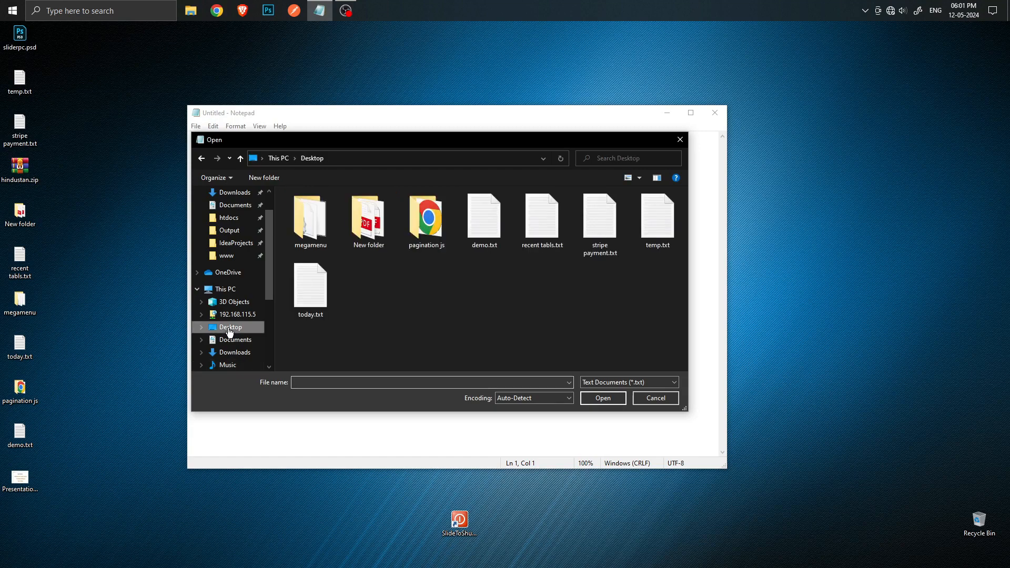
left_click(491, 235)
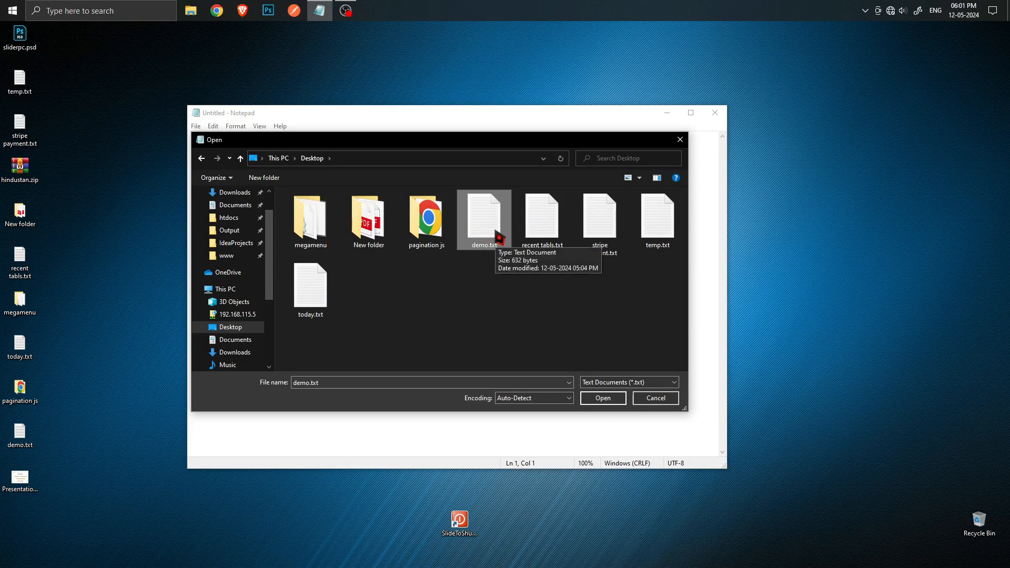
left_click(603, 399)
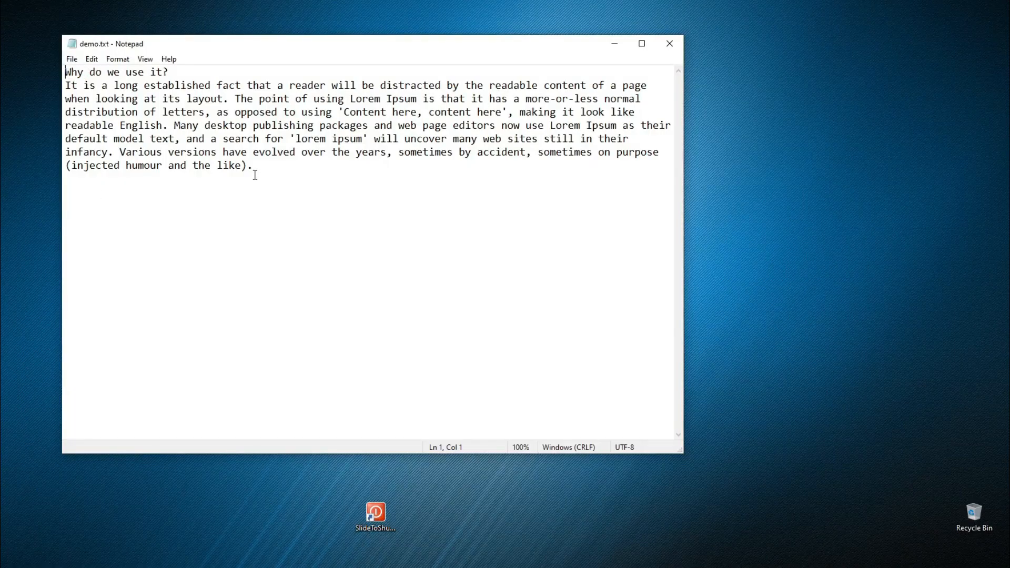
Add the line "Another notes" below the paragraph, separated by a blank line, and save demo.txt.
left_click(255, 175)
key("Return")
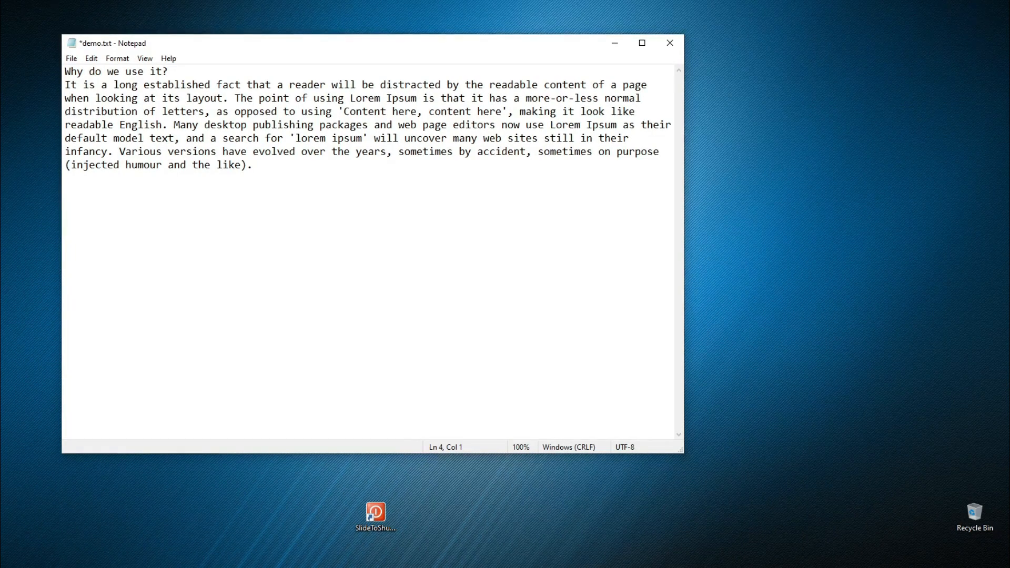
type("A")
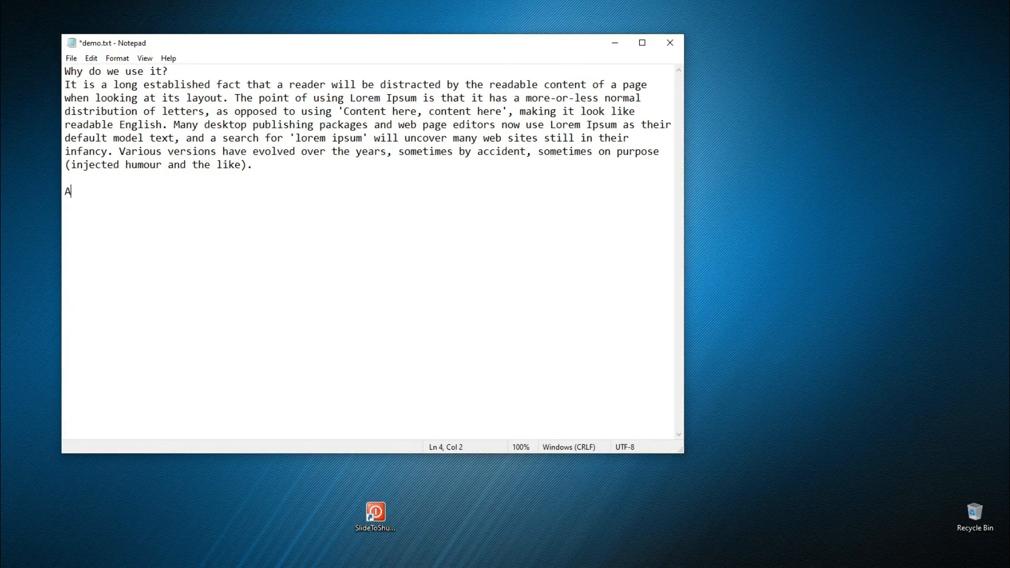
type("nother notes")
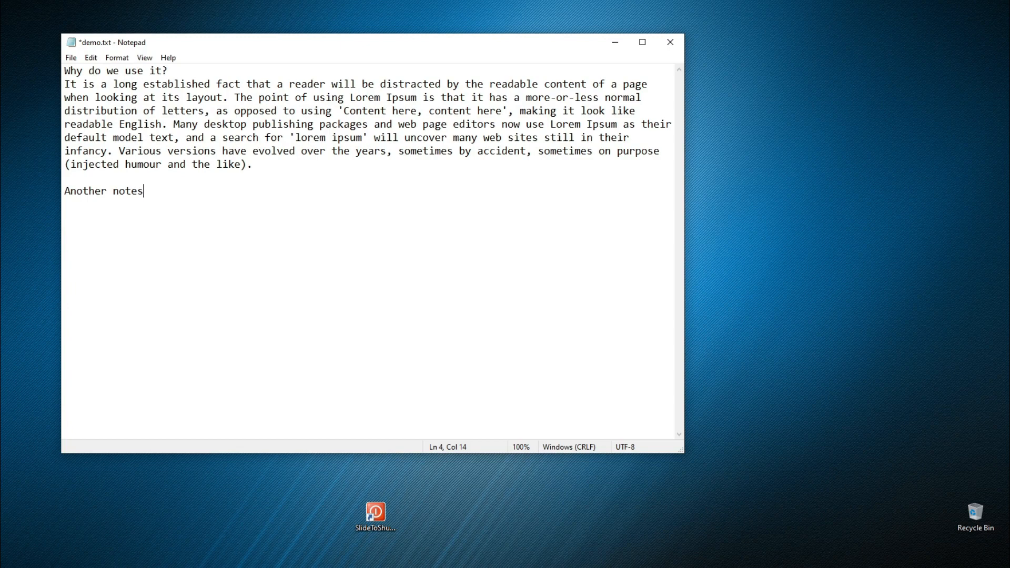
left_click(71, 58)
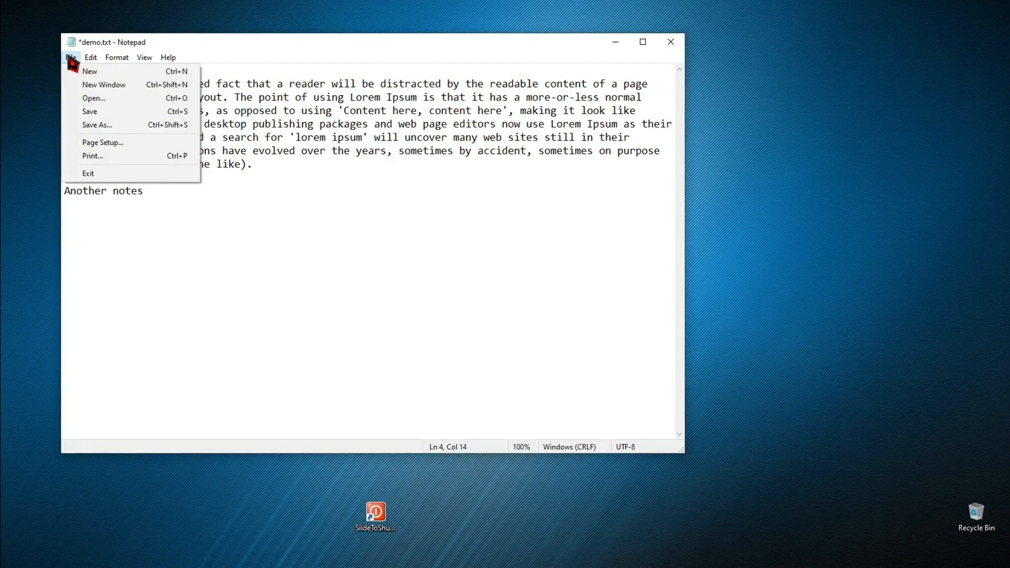
left_click(125, 111)
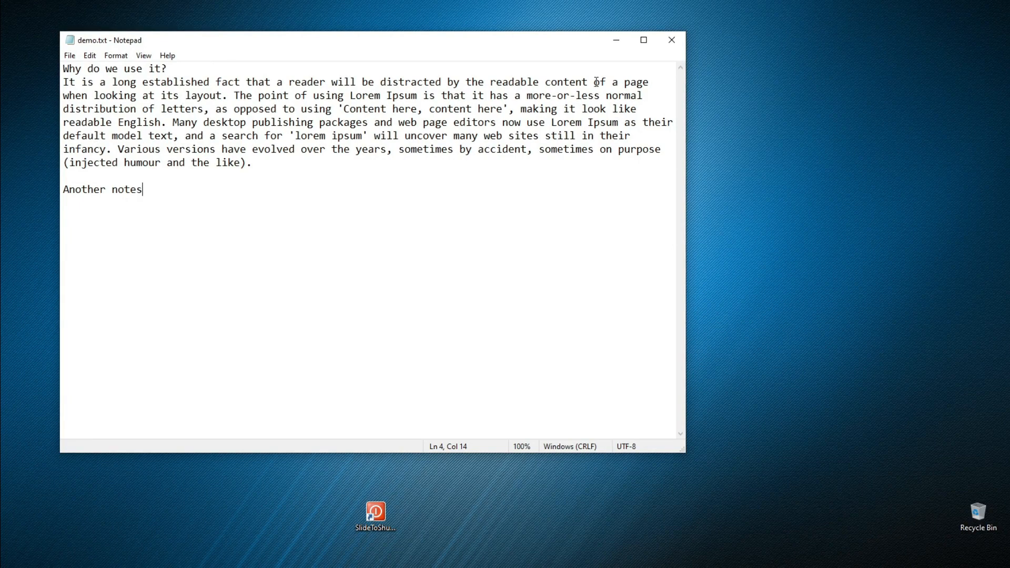
Restart Notepad and reopen demo.txt from the Desktop, placing the cursor after "Another notes".
left_click(671, 43)
left_click(252, 1)
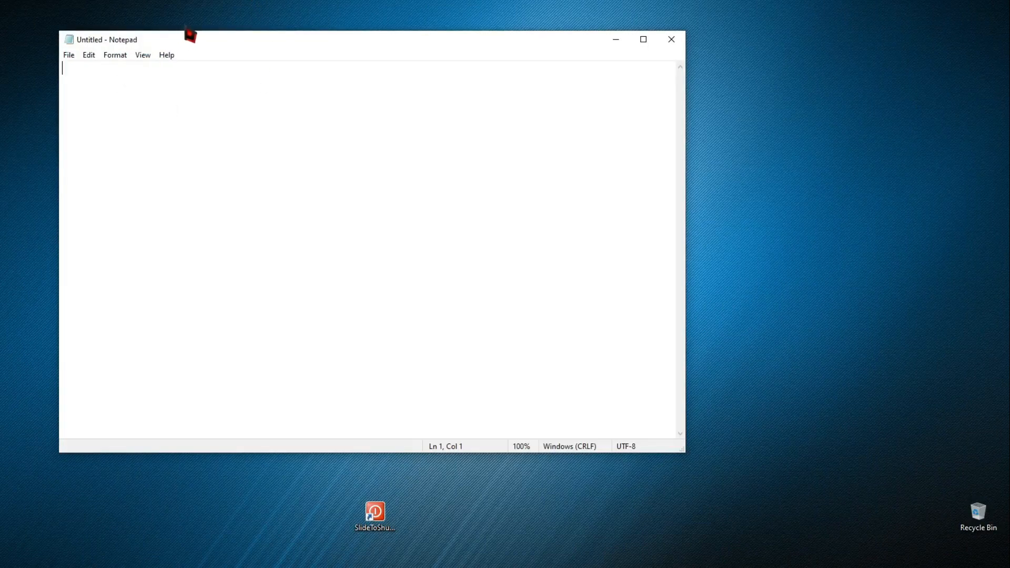
left_click(69, 56)
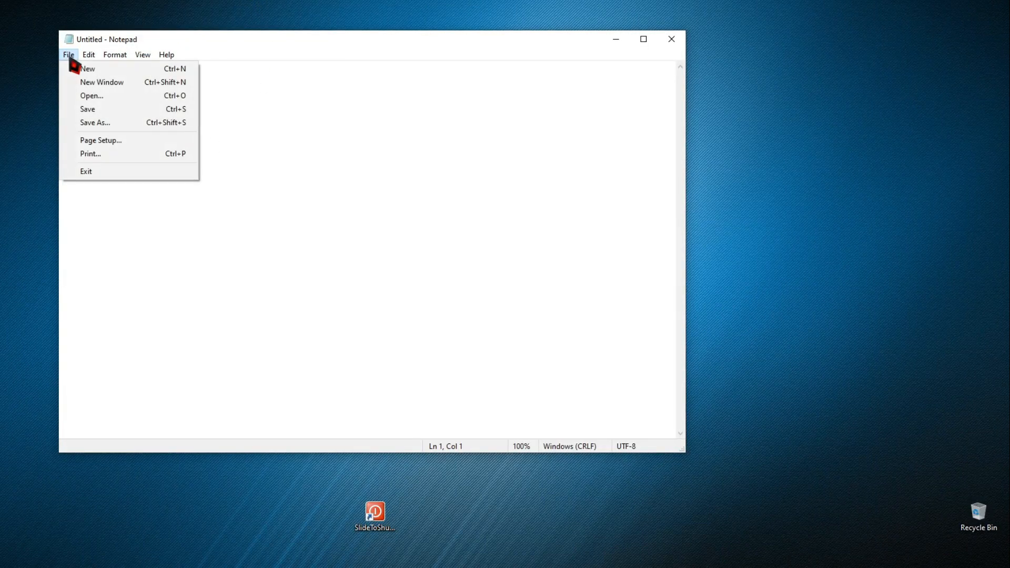
left_click(91, 98)
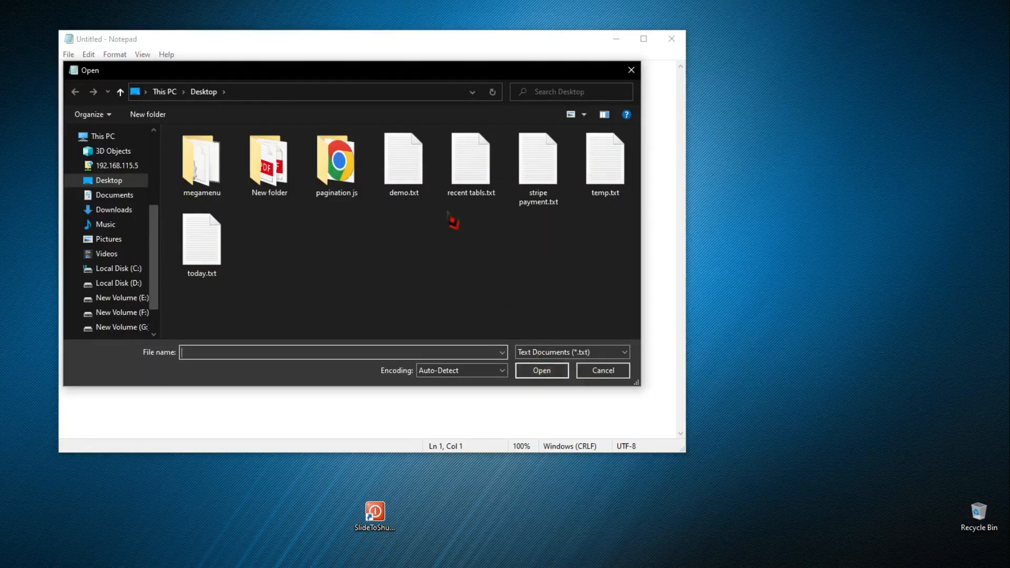
left_click(414, 178)
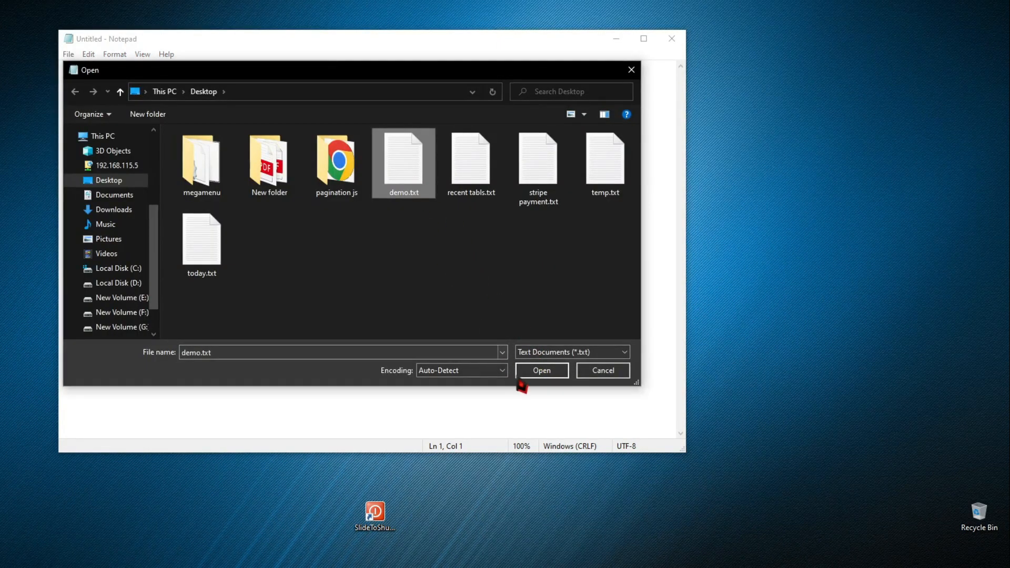
left_click(534, 375)
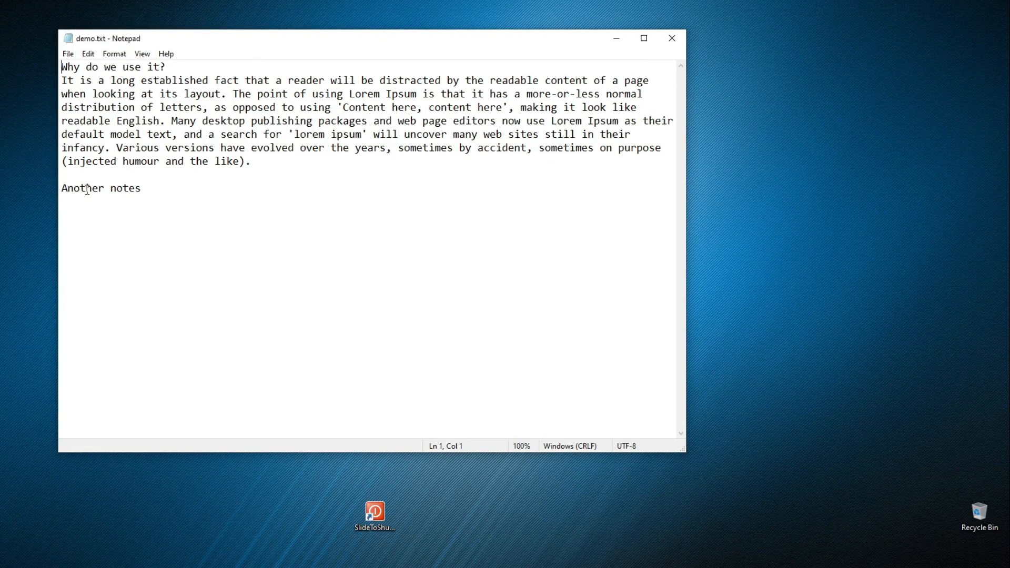
left_click(150, 189)
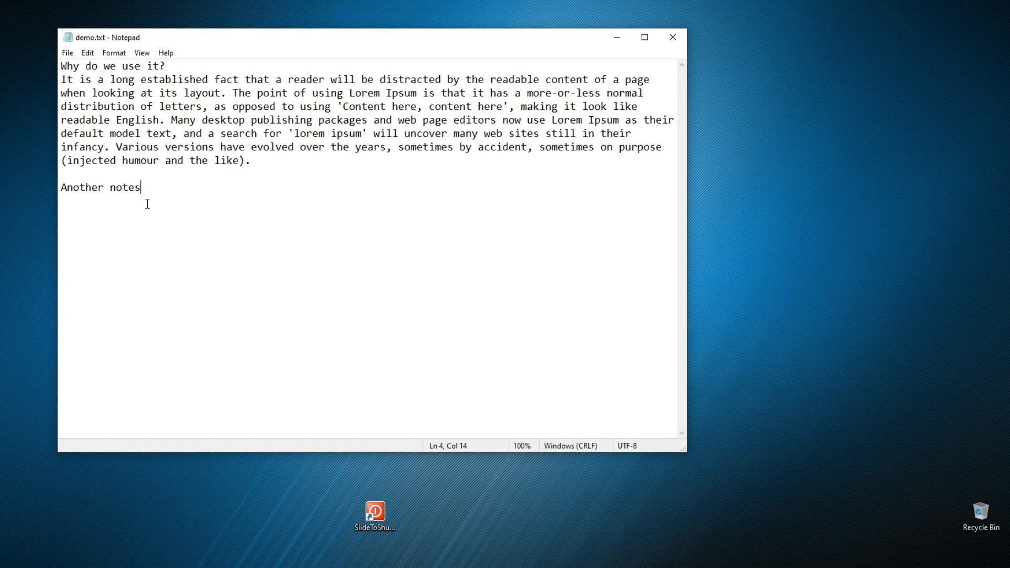
Save a copy of the document on the Desktop under the name demo2.txt.
left_click(69, 55)
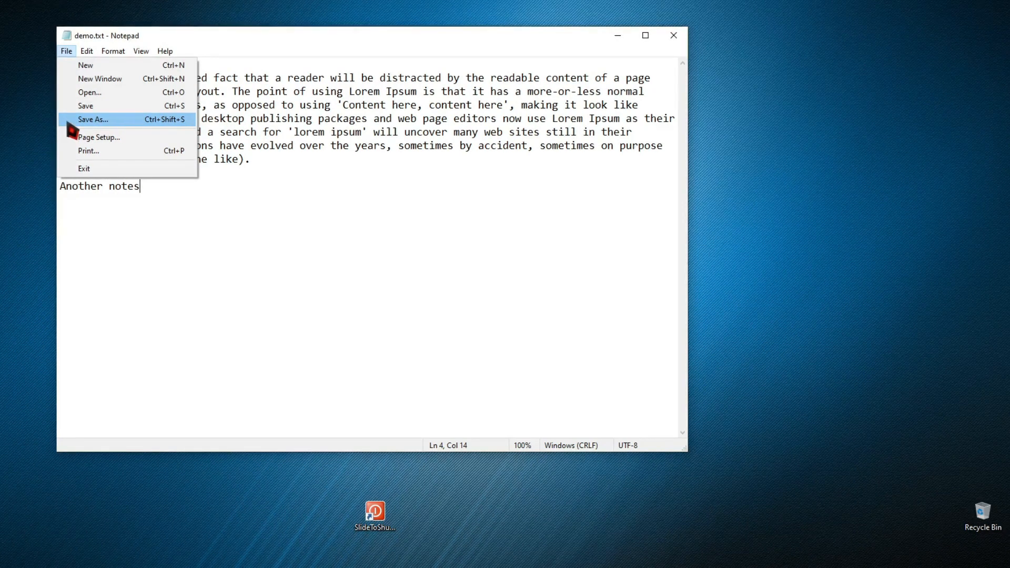
left_click(69, 121)
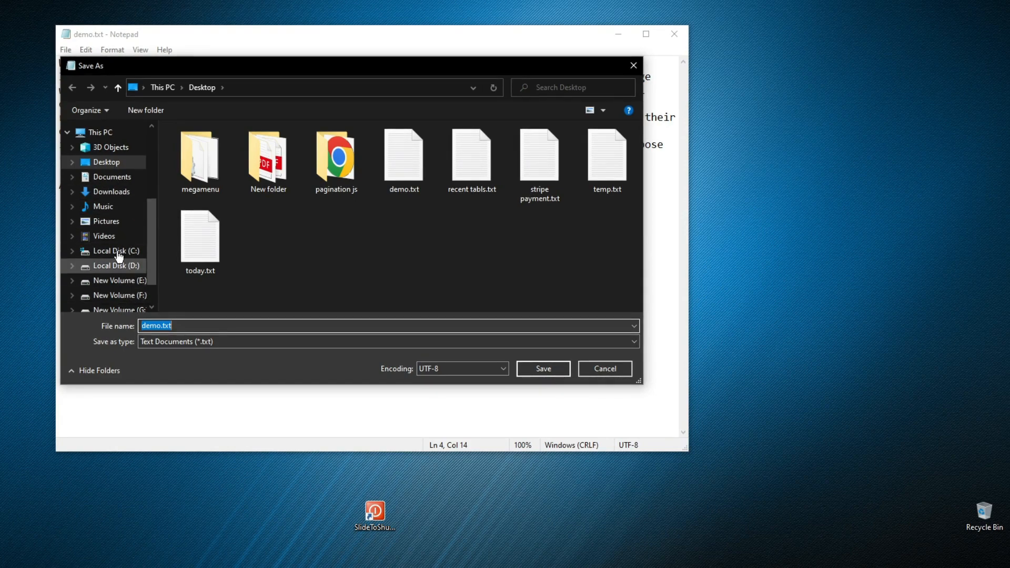
left_click(112, 167)
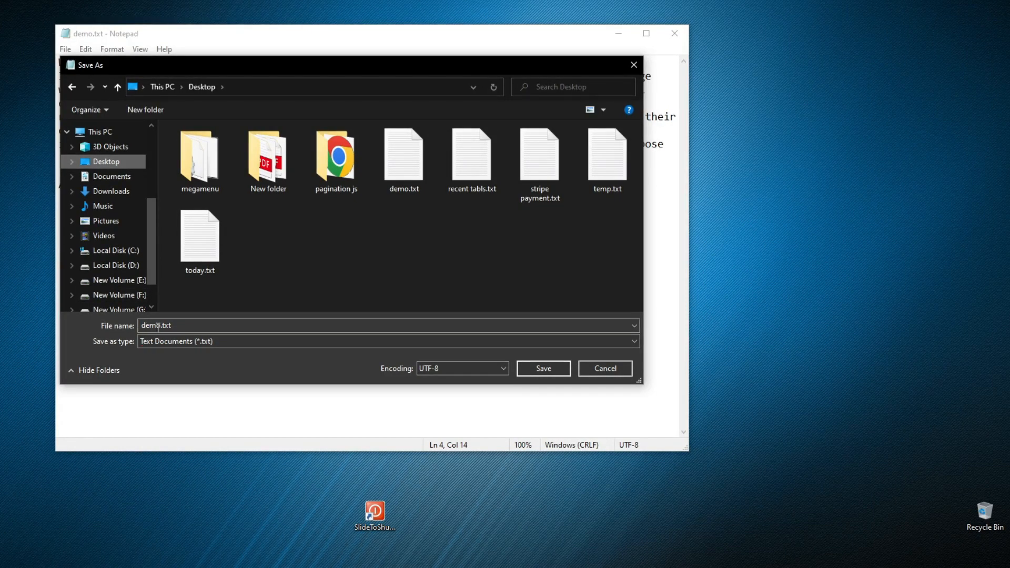
left_click(191, 325)
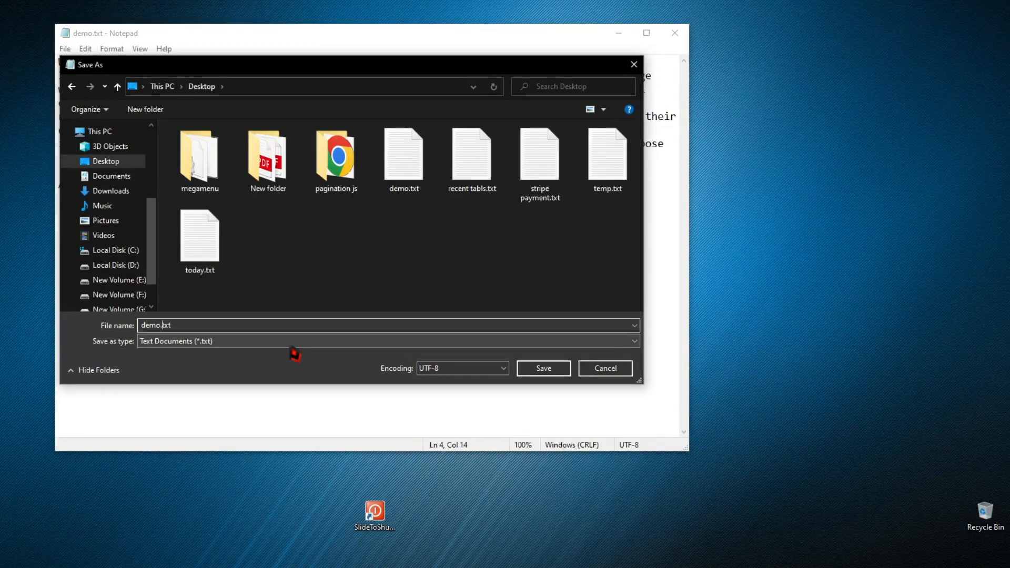
type("2")
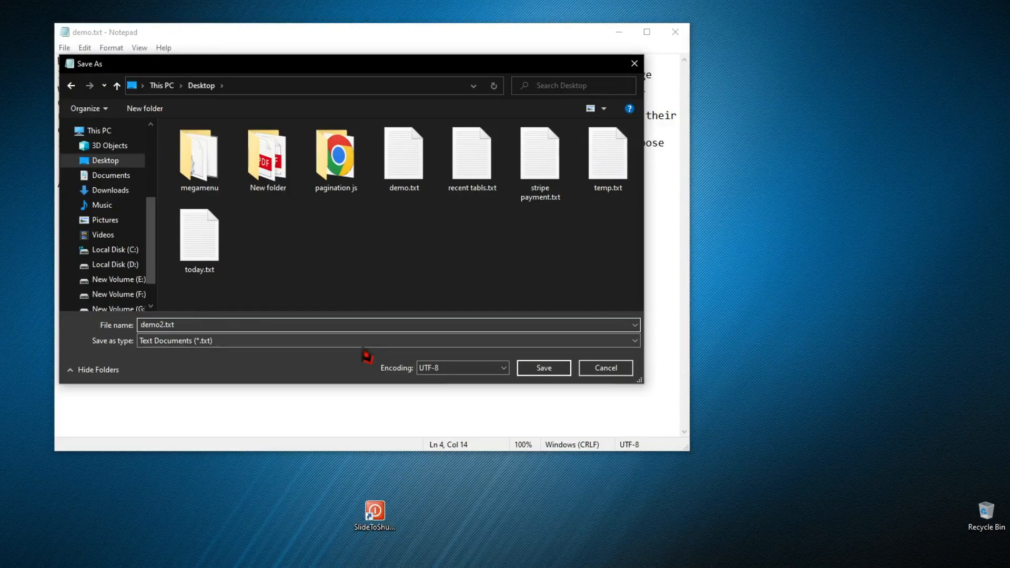
left_click(552, 368)
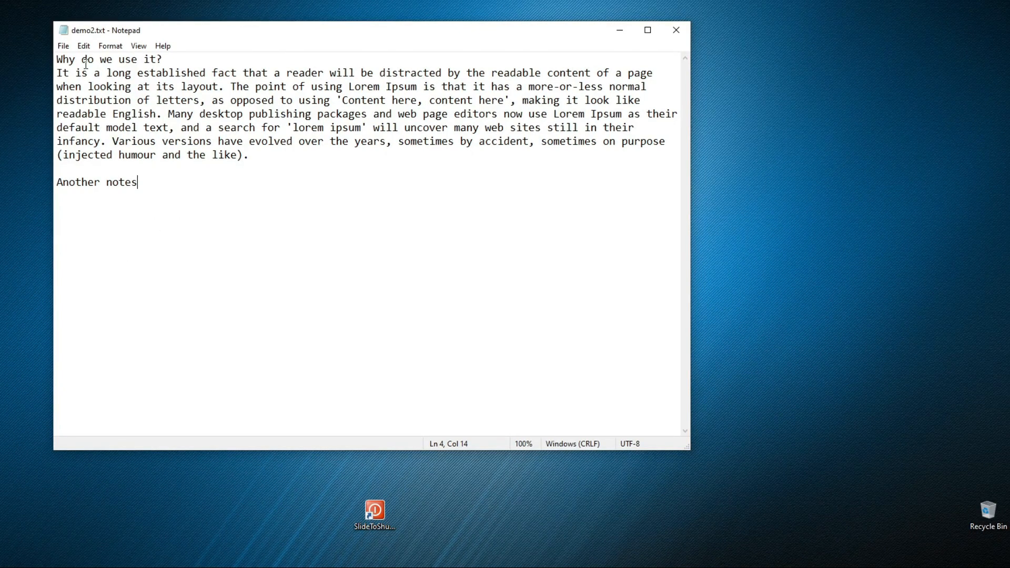
Open the page setup for demo2.txt and choose Letter as the paper size.
left_click(65, 46)
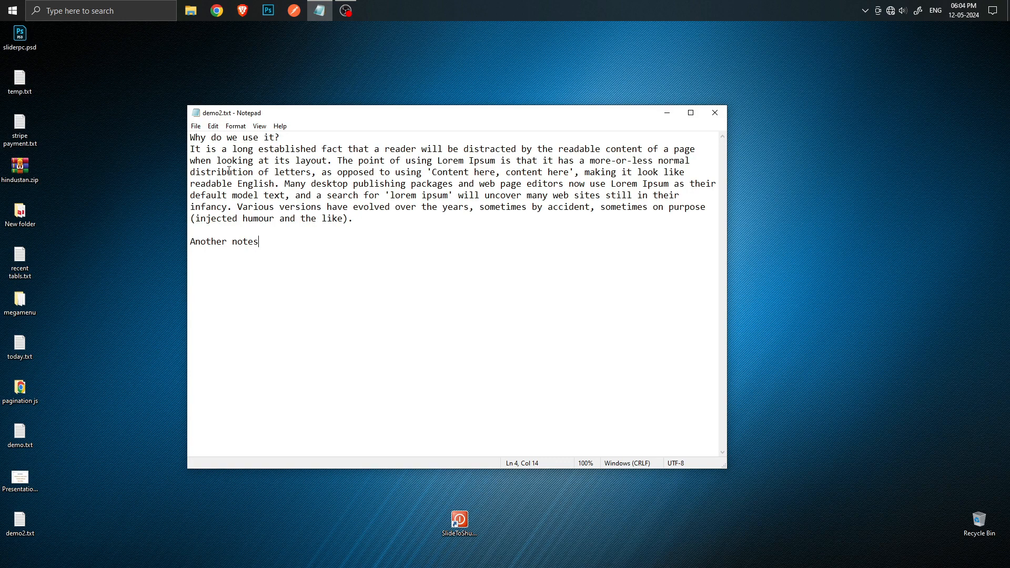
left_click(197, 127)
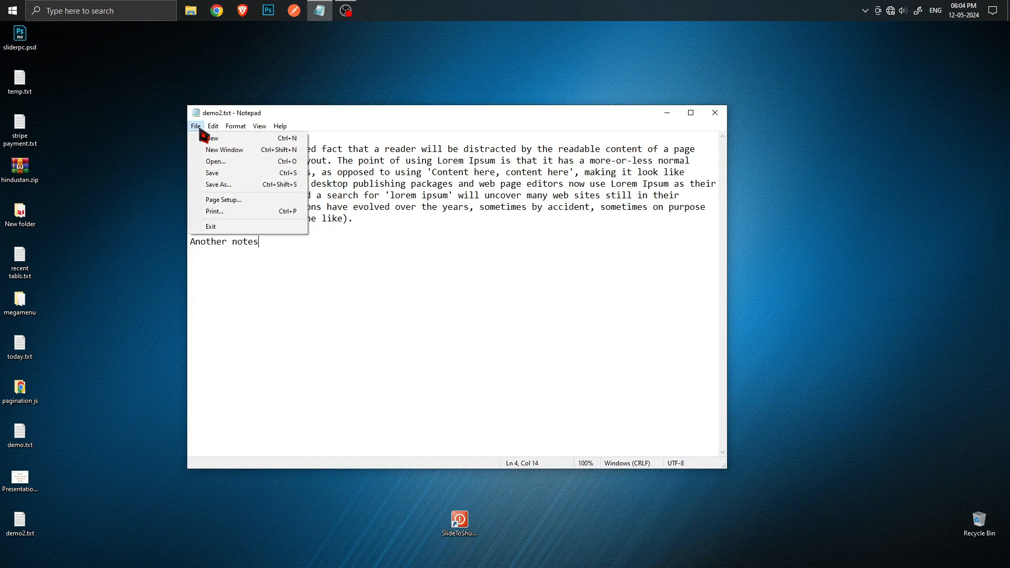
left_click(210, 200)
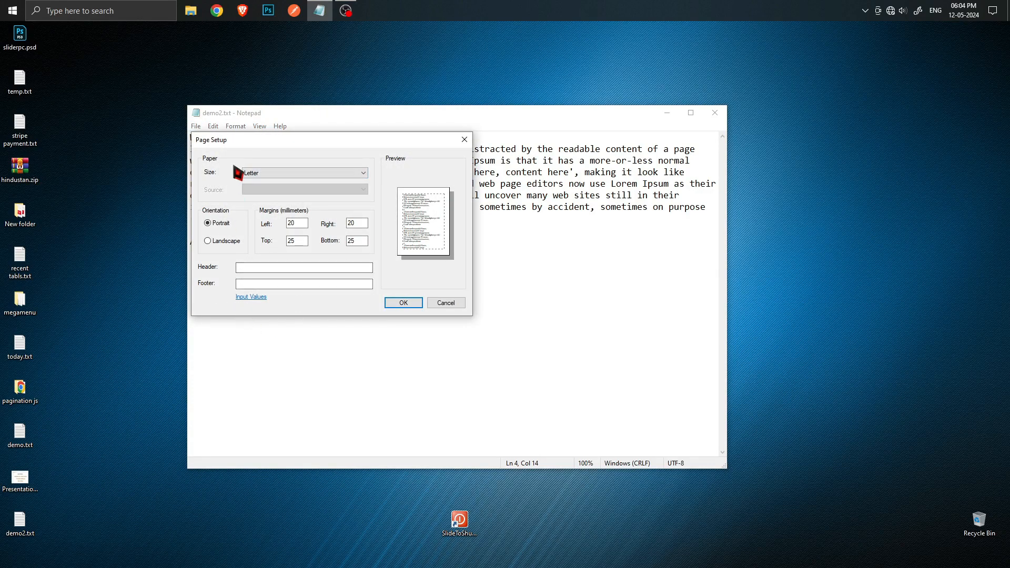
left_click(270, 172)
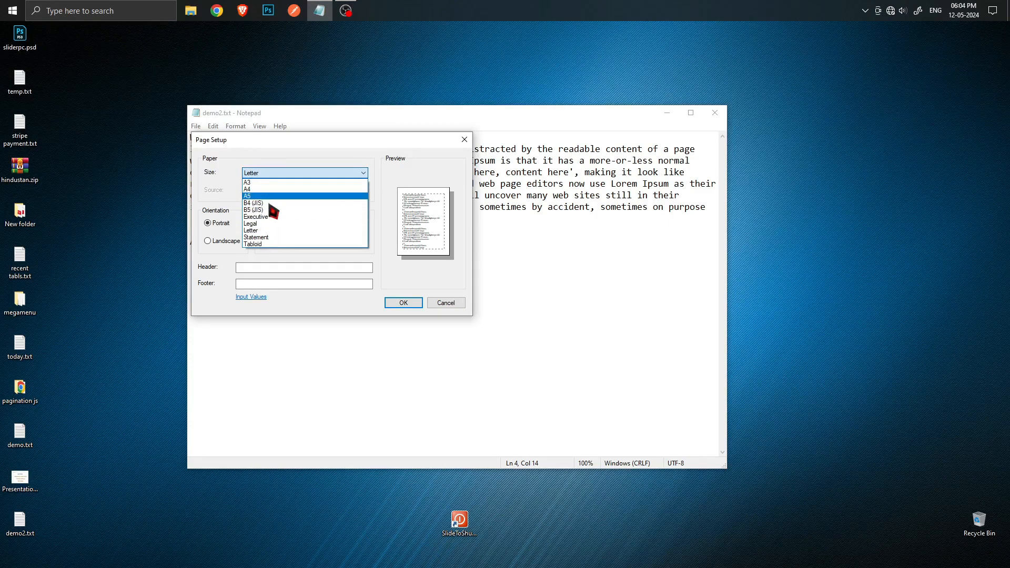
left_click(303, 230)
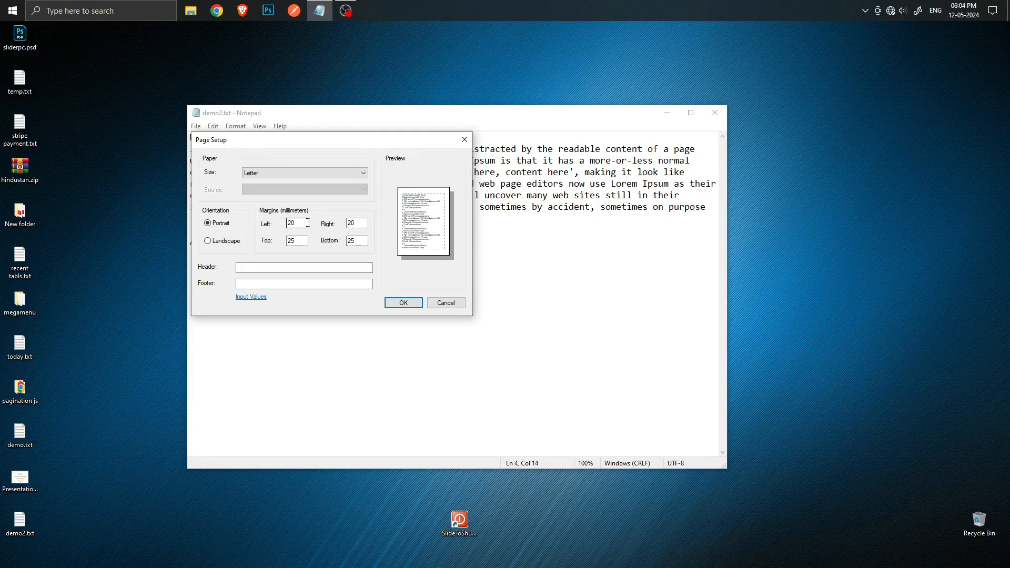
Switch the page orientation between Landscape and Portrait, leave it at Portrait and apply the page setup.
left_click(226, 241)
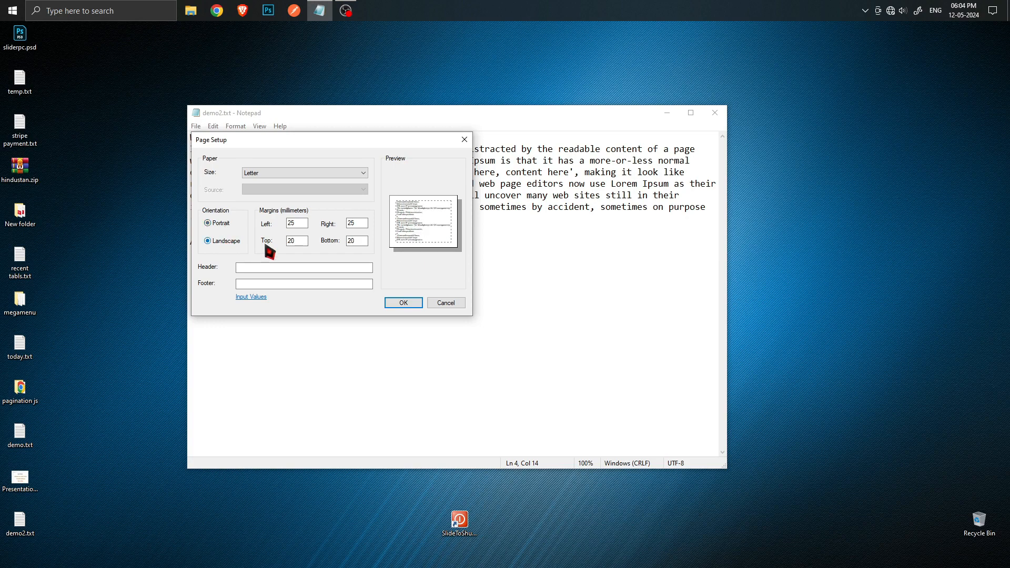
left_click(216, 224)
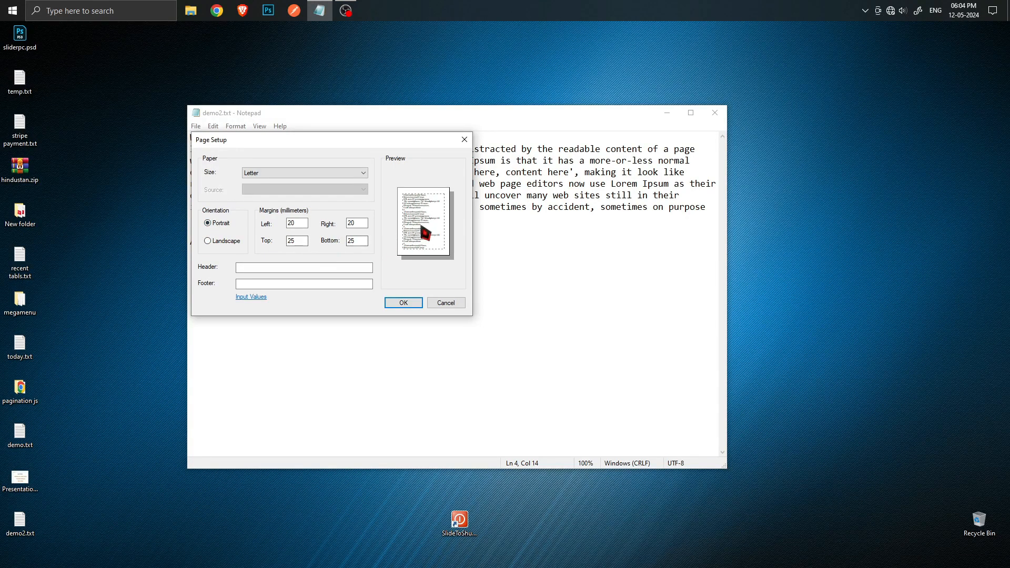
left_click(224, 244)
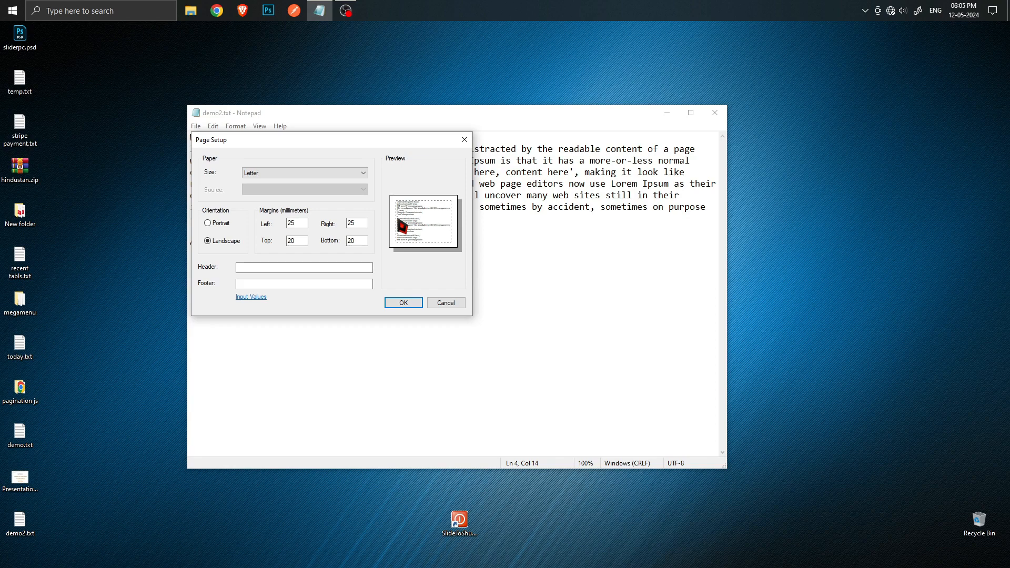
left_click(298, 222)
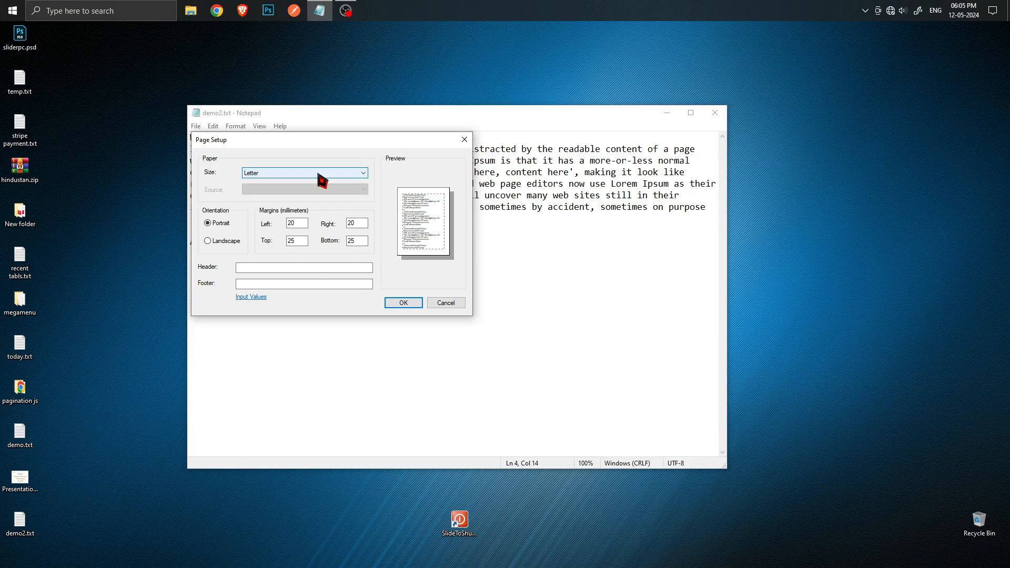
left_click(225, 242)
left_click(222, 224)
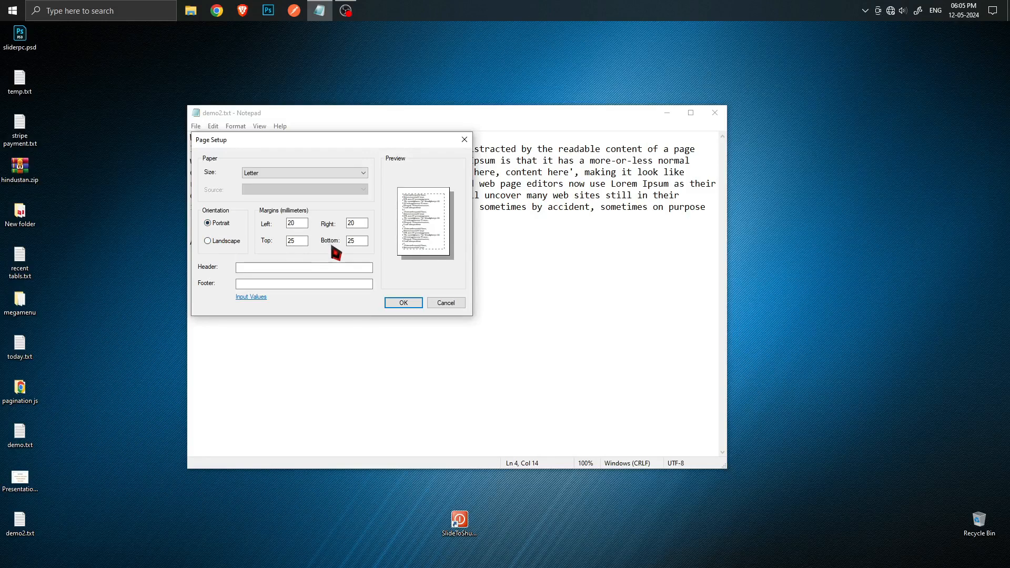
left_click(405, 304)
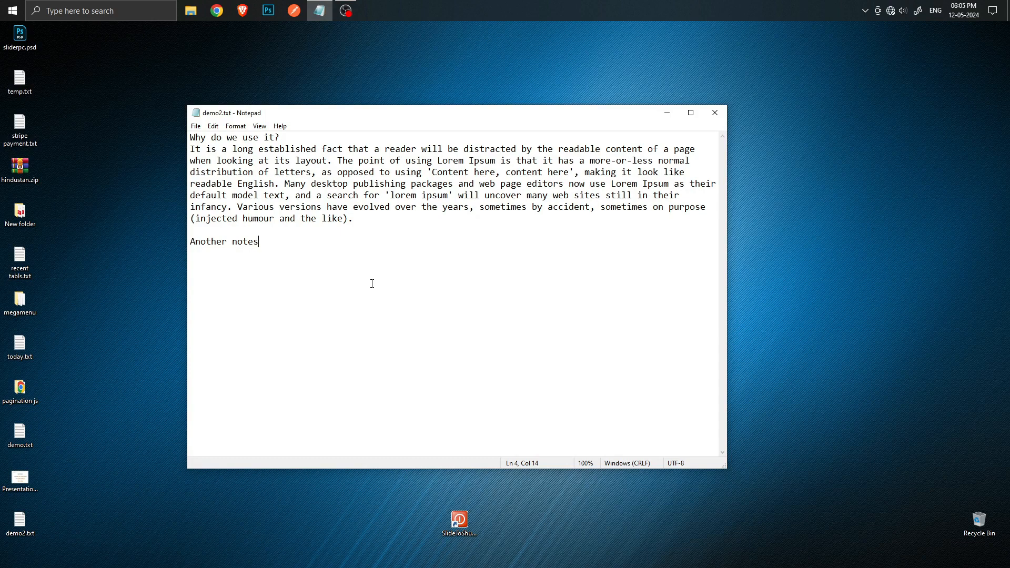
Review the printers and number of copies available for printing demo2.txt, trying Microsoft XPS Document Writer and Microsoft Print to PDF, and cancel without printing.
left_click(196, 127)
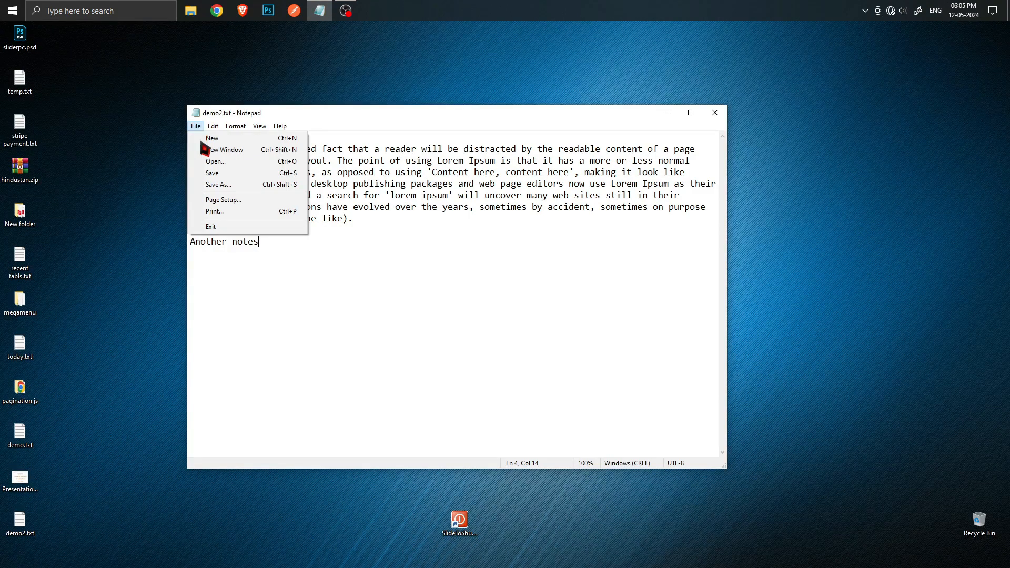
left_click(255, 211)
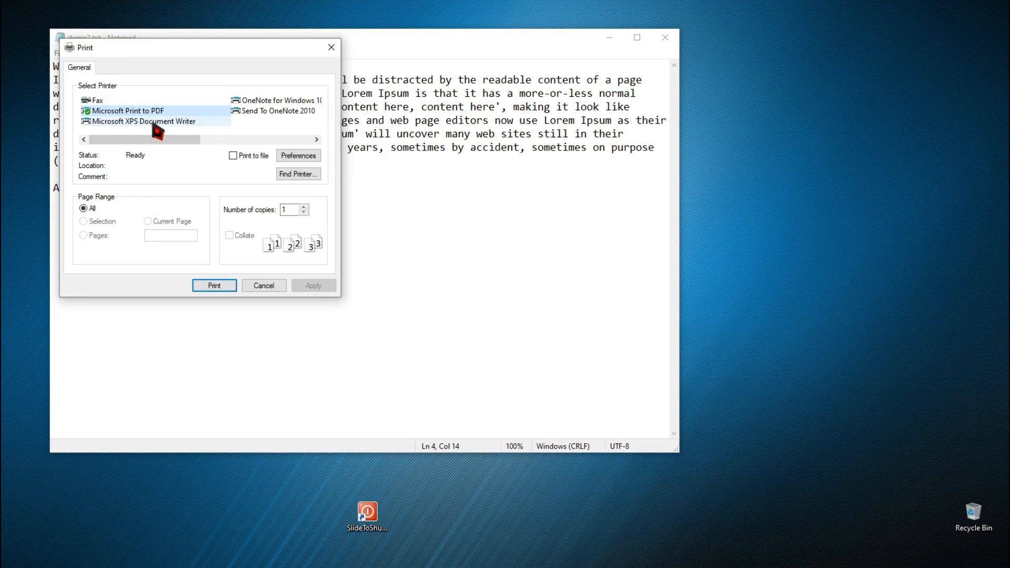
left_click(154, 122)
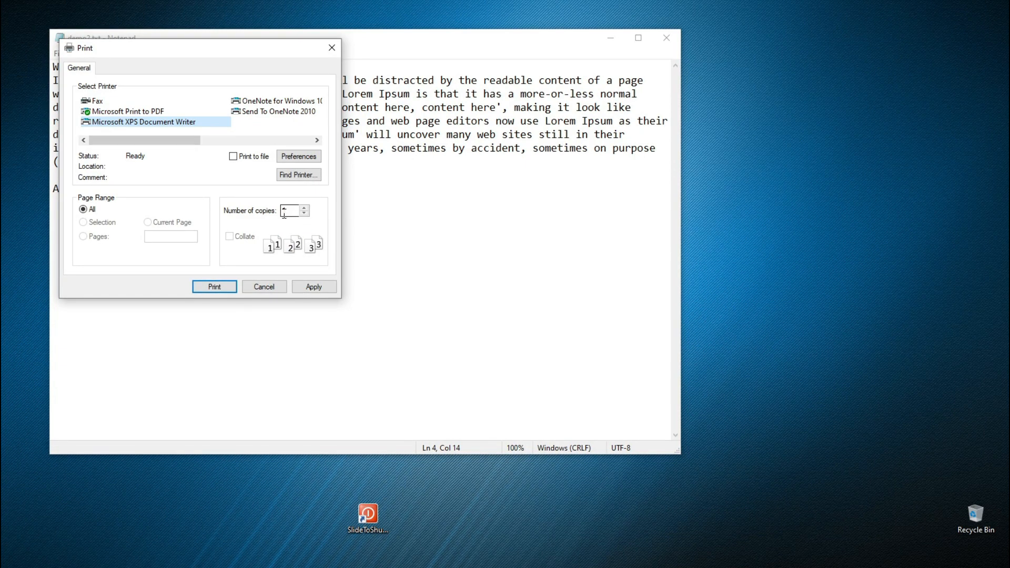
left_click(304, 213)
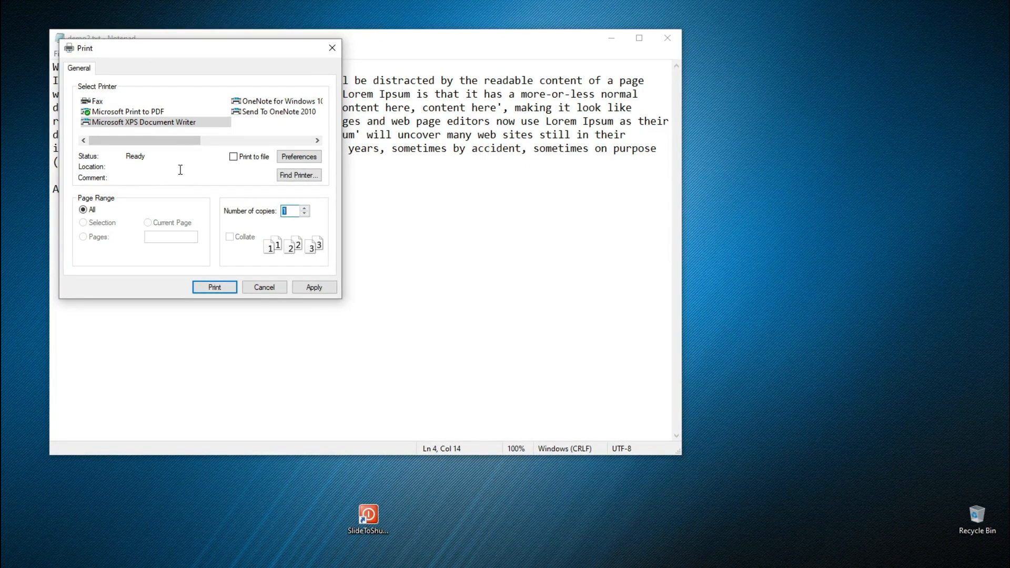
left_click(161, 112)
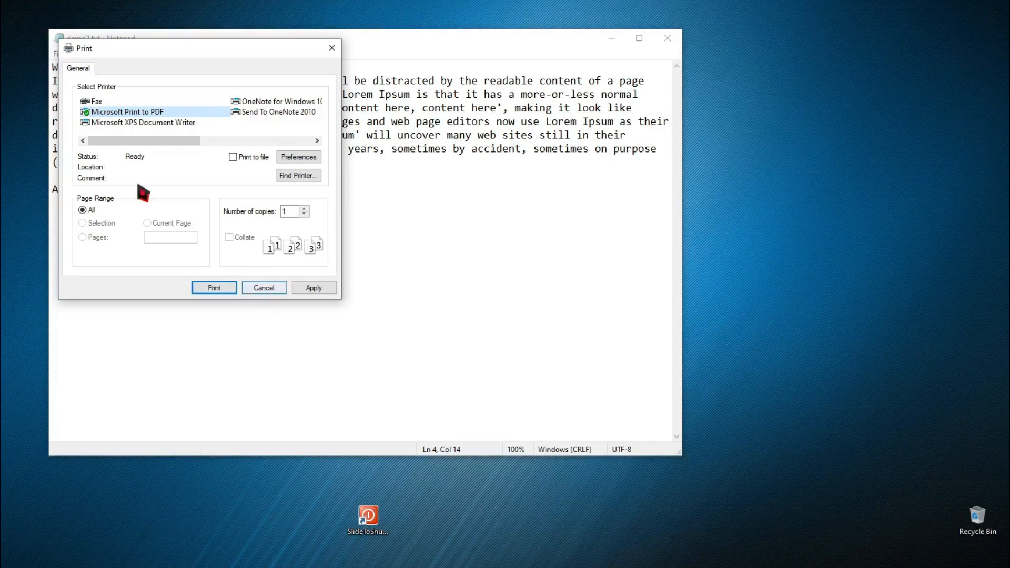
left_click(267, 288)
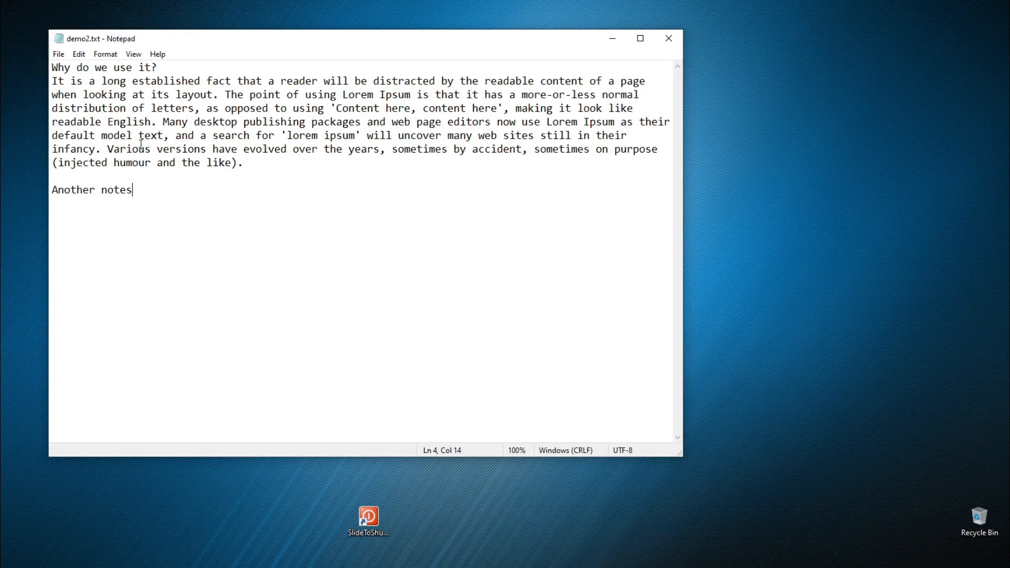
Close demo2.txt by exiting Notepad with its Exit command.
left_click(58, 54)
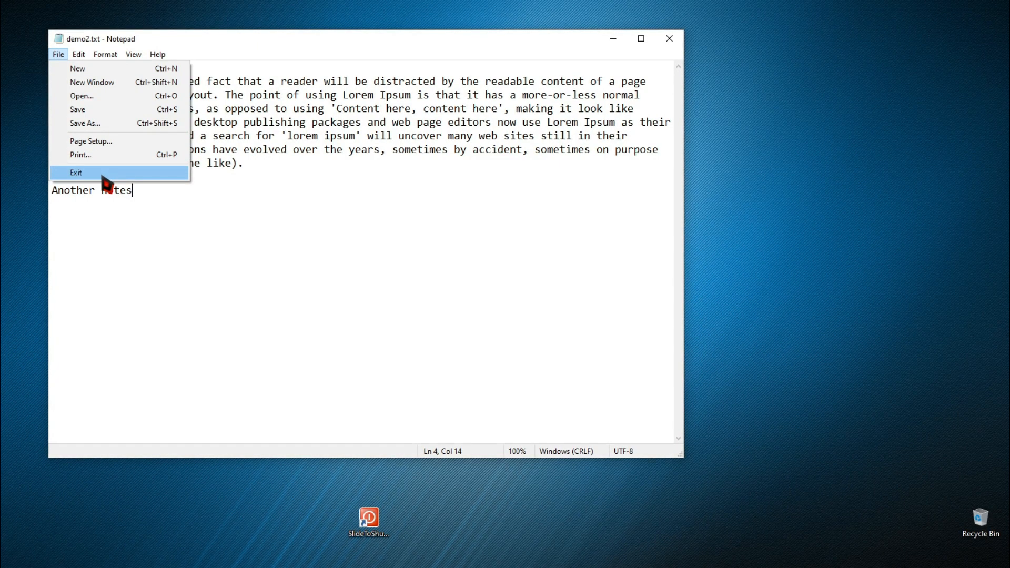
left_click(240, 220)
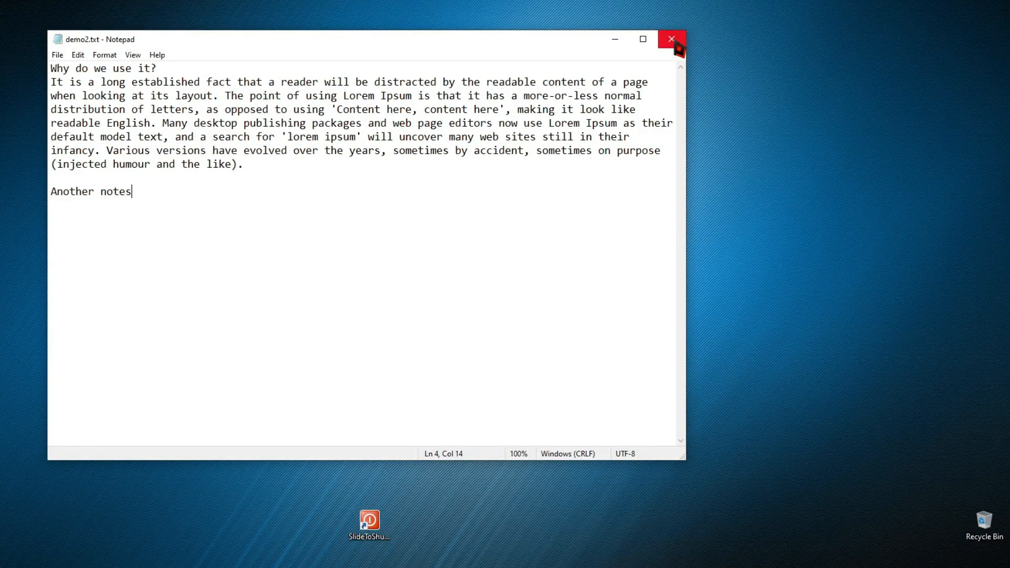
left_click(60, 56)
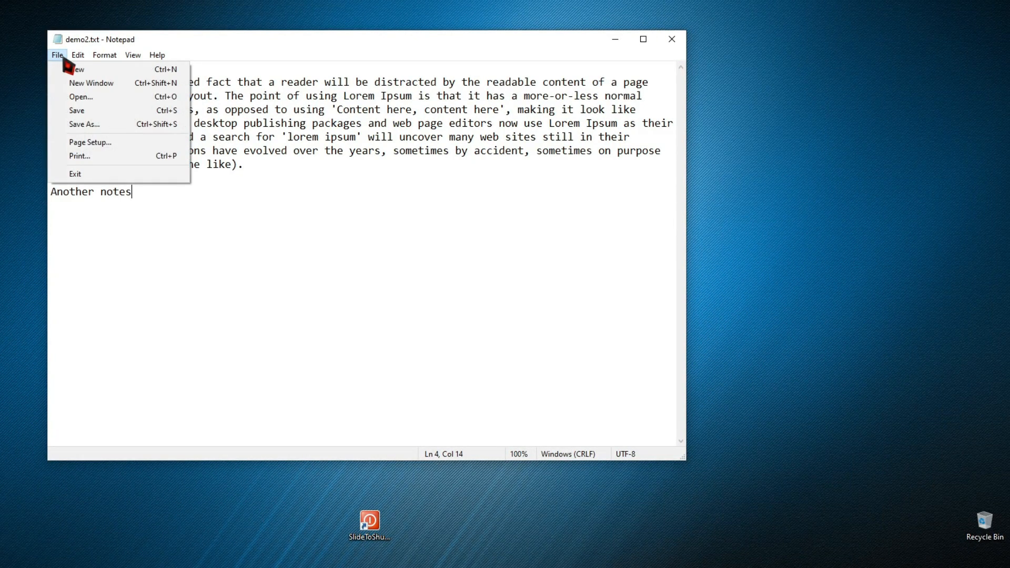
left_click(88, 175)
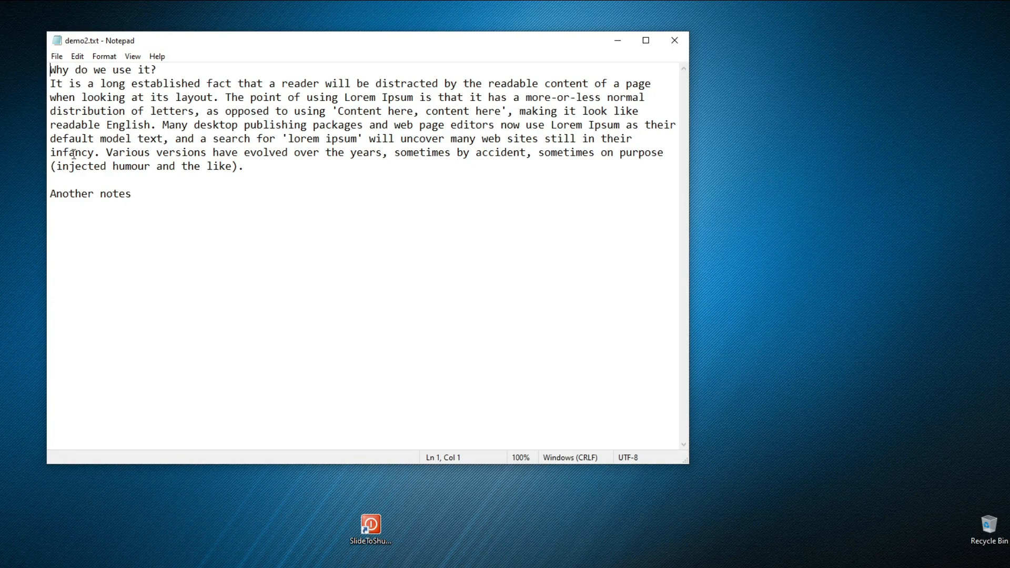
left_click(56, 56)
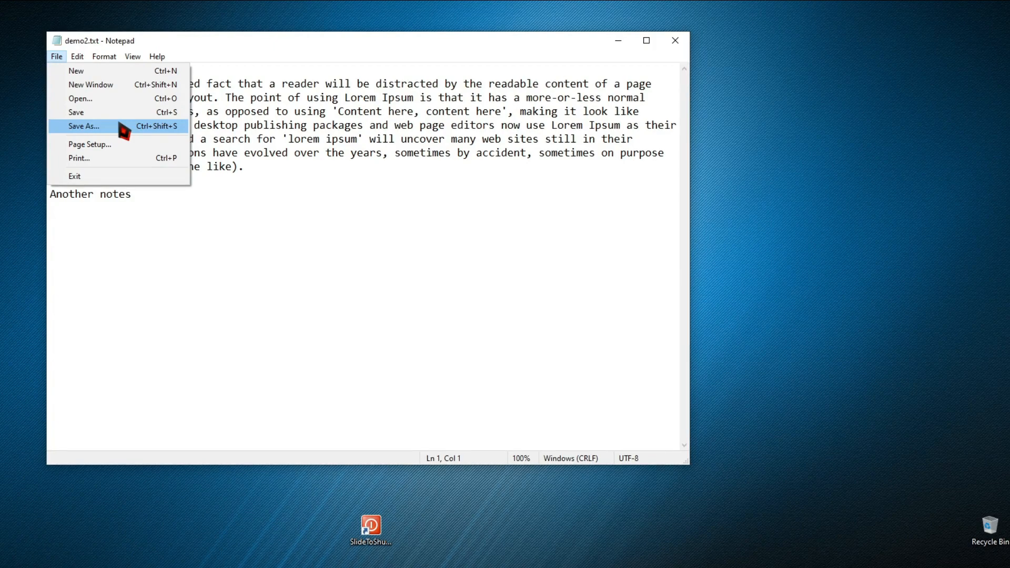
mouse_move(78, 56)
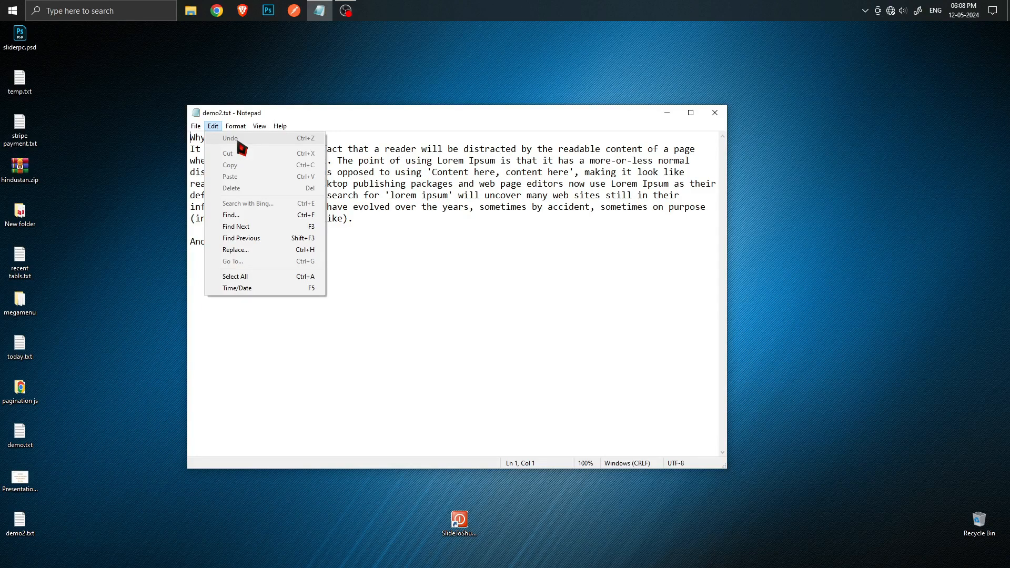
left_click(310, 250)
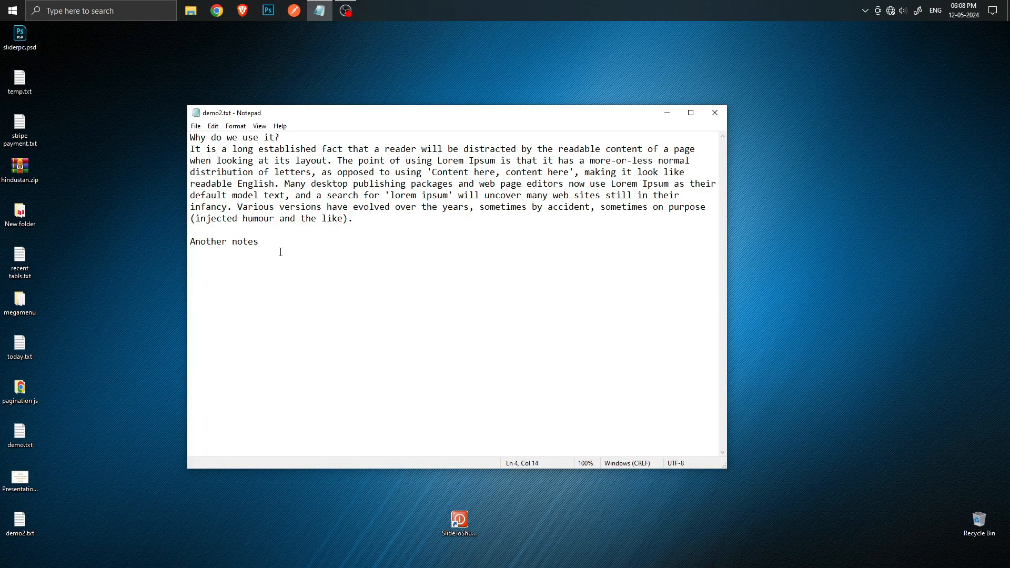
Delete the line "Another notes" from demo2.txt and undo the deletion.
left_click_drag(256, 240, 197, 240)
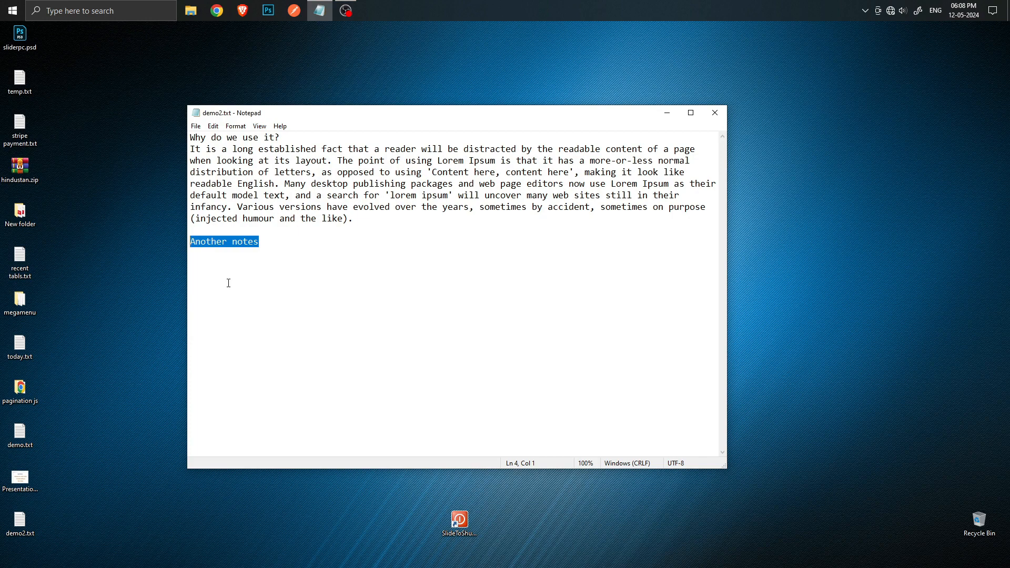
key("Delete")
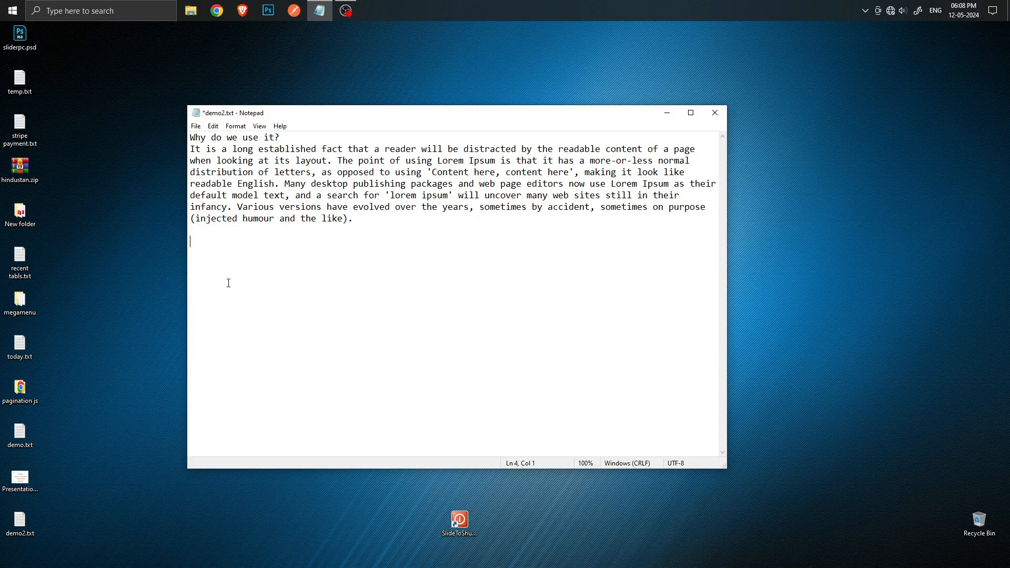
left_click(213, 126)
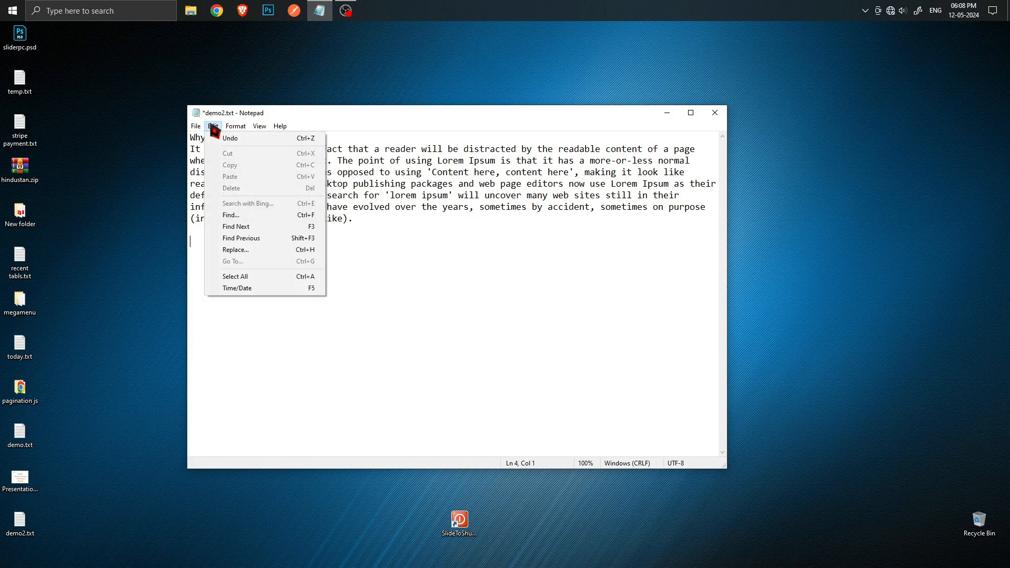
left_click(257, 150)
left_click(284, 242)
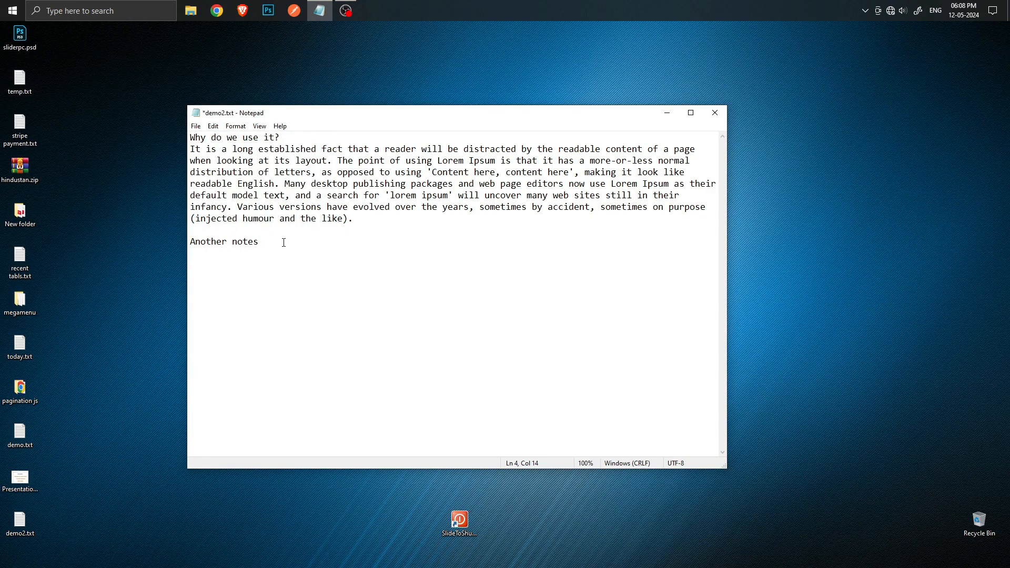
left_click(214, 126)
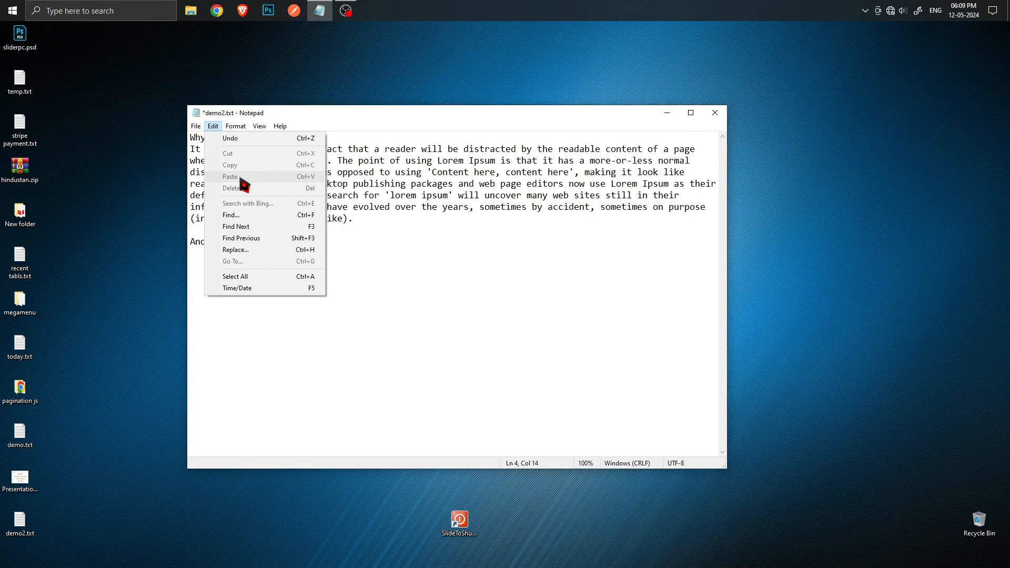
left_click(283, 255)
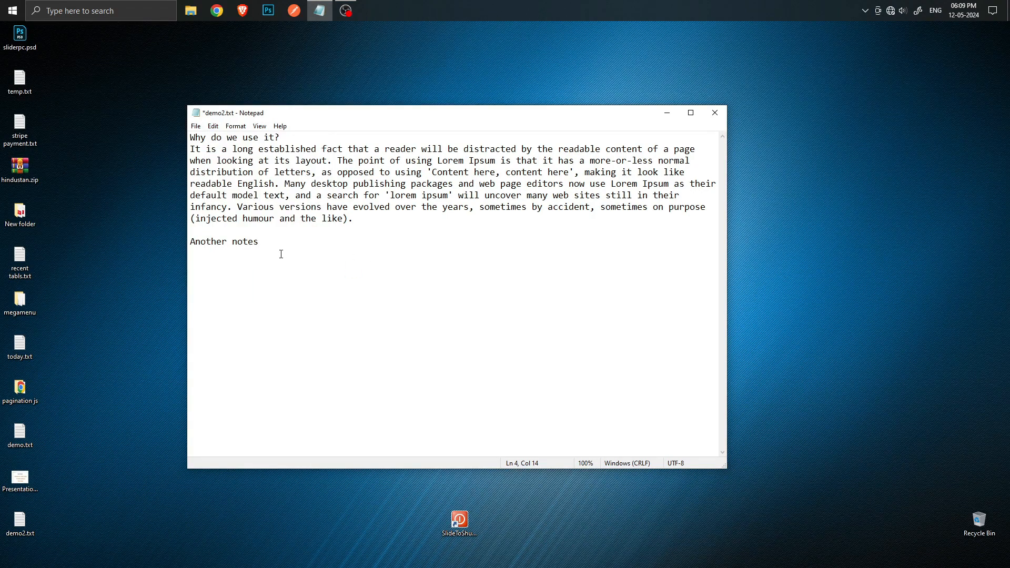
left_click_drag(269, 244, 186, 139)
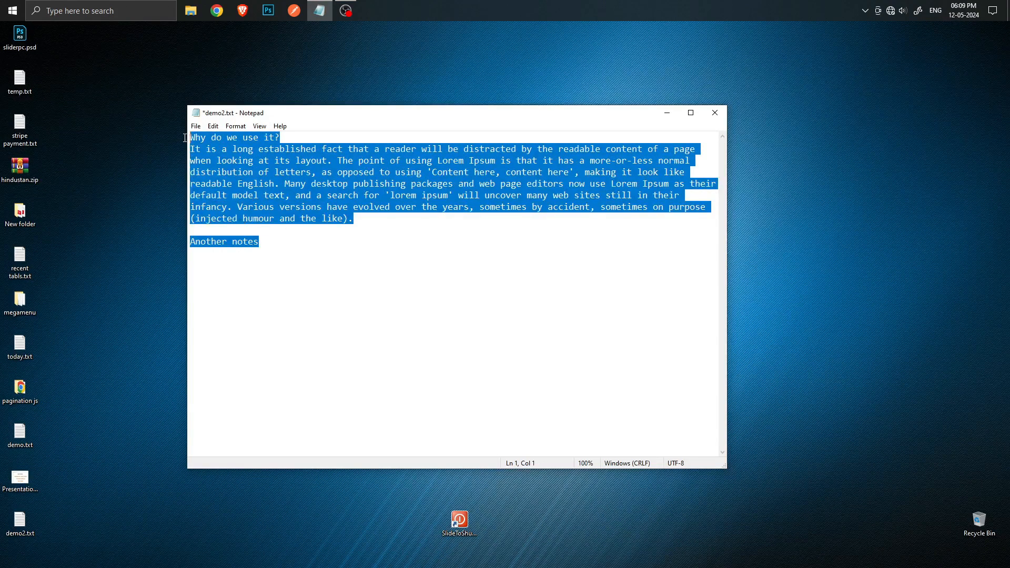
left_click(258, 187)
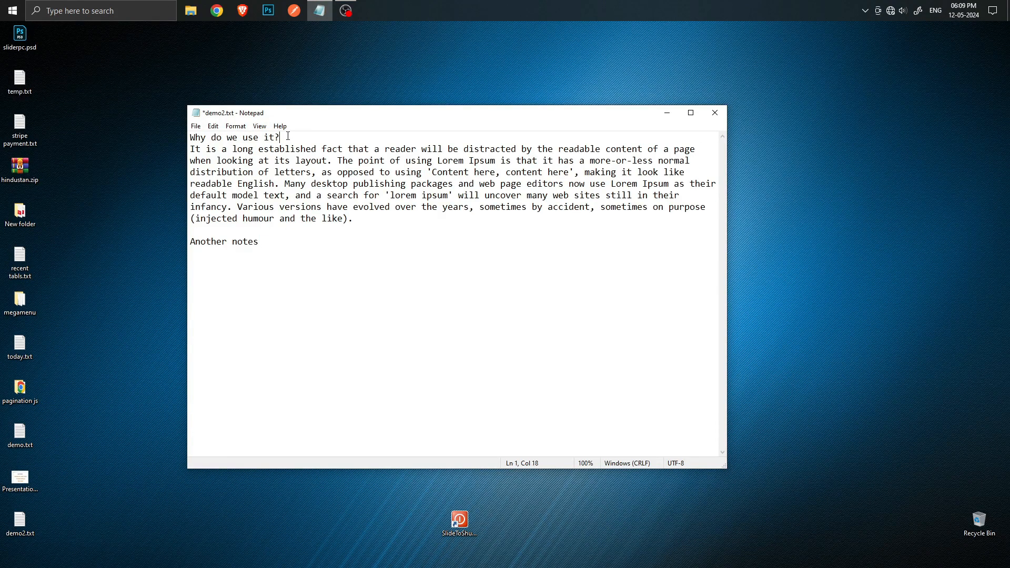
Cut the heading "Why do we use it?" from the first line and paste it back in the same place.
key("shift+Left")
key("shift+Left")
key("shift+Left")
key("shift+Left")
key("shift+Left")
key("shift+Left")
key("shift+Left")
key("shift+Left")
key("shift+Left")
key("shift+Left")
key("shift+Left")
key("shift+Left")
key("shift+Left")
key("shift+Left")
key("shift+Left")
key("shift+Left")
key("shift+Left")
key("super+c")
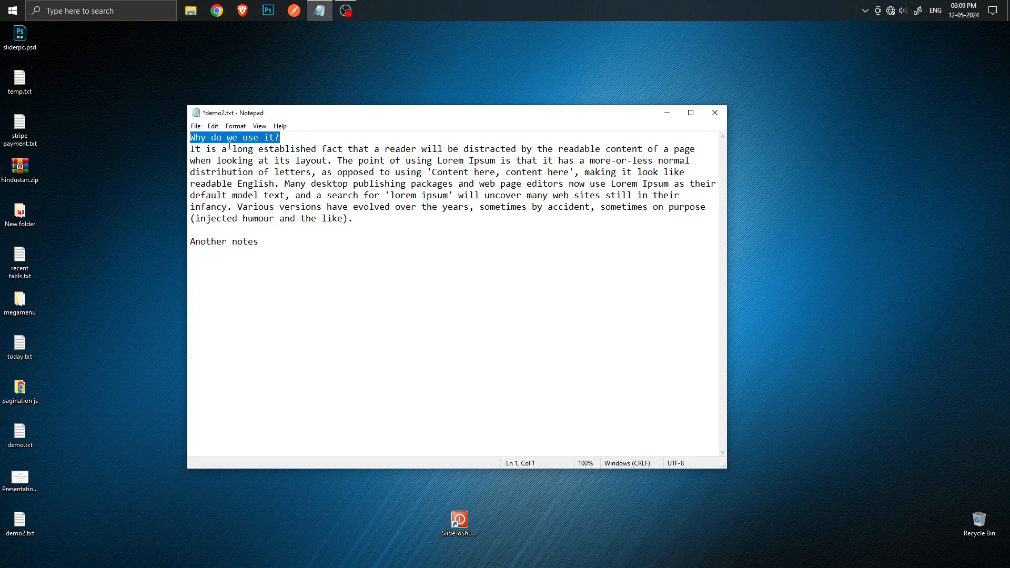
left_click(213, 127)
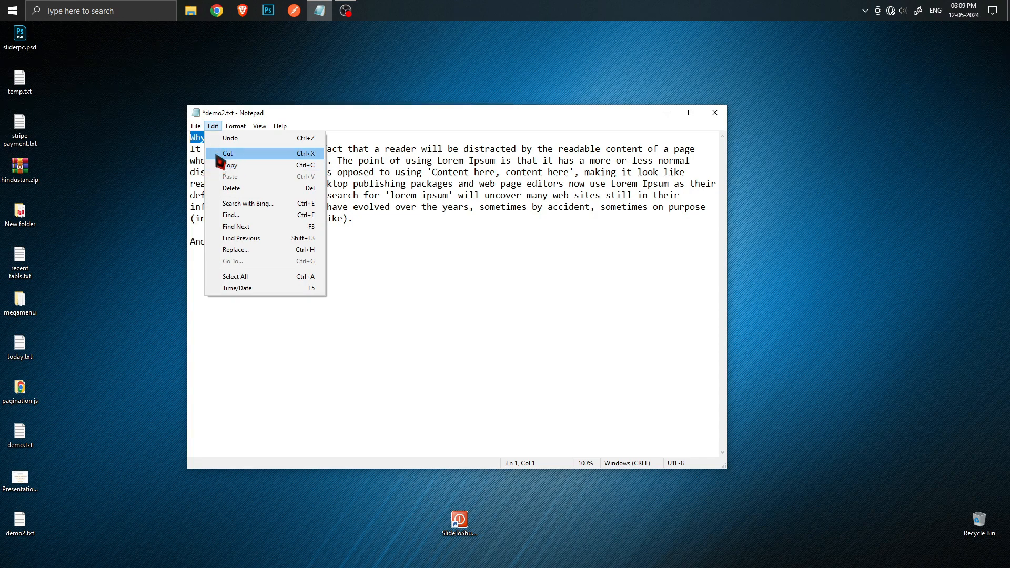
left_click(217, 154)
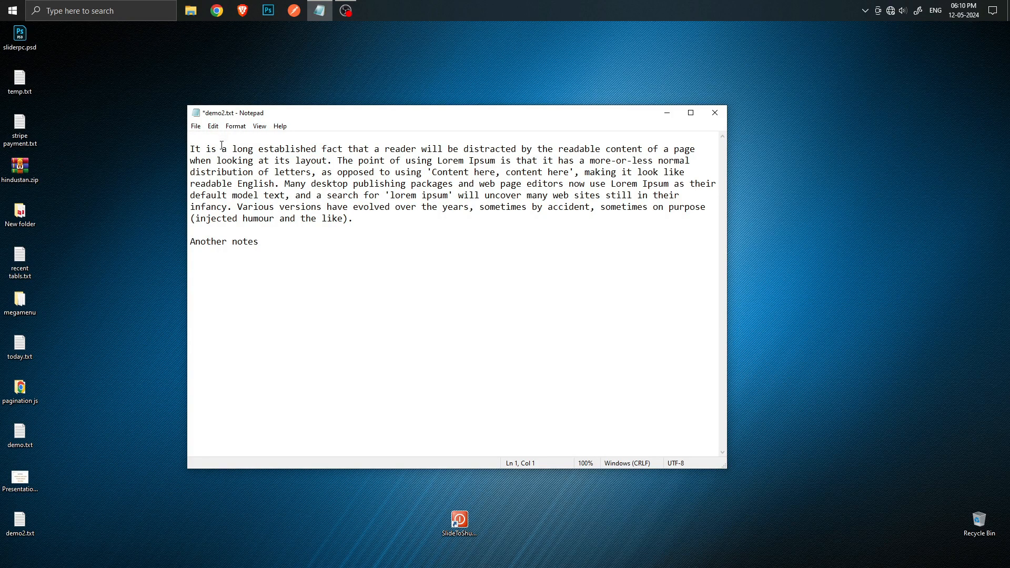
left_click(213, 127)
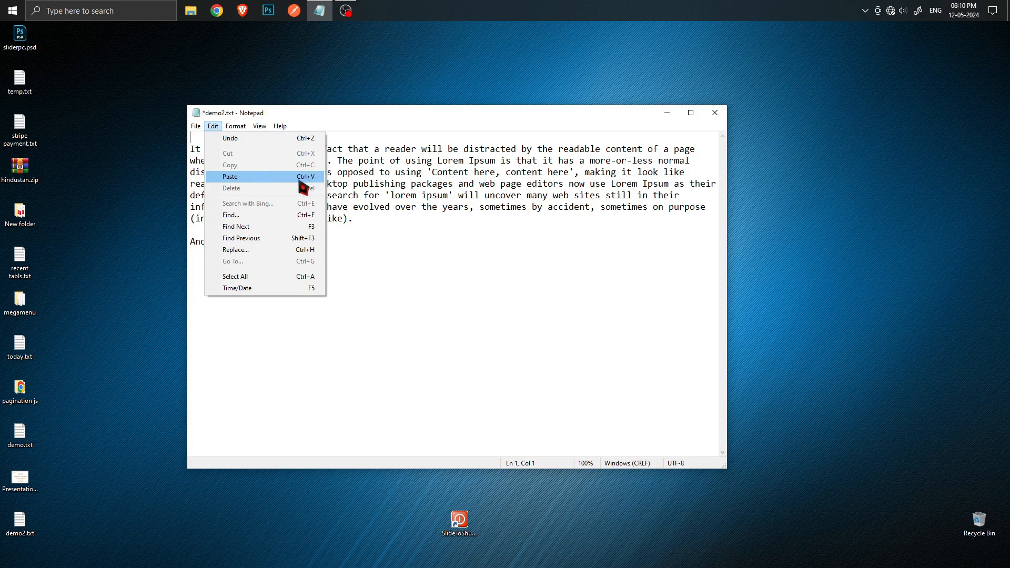
left_click(263, 179)
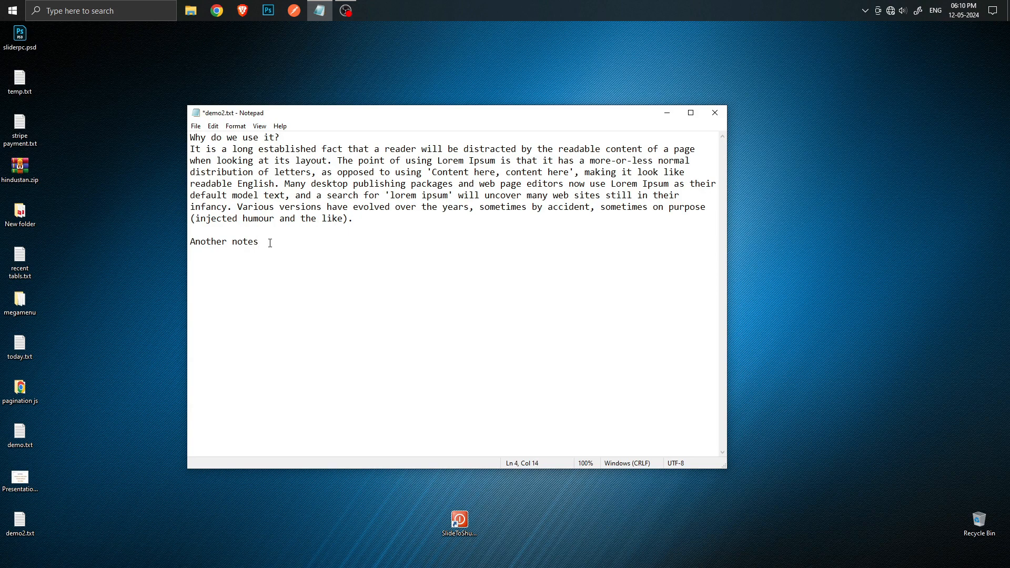
Paste the heading "Why do we use it?" four times on separate lines below "Another notes", leaving a blank line between.
key("Return")
left_click(213, 126)
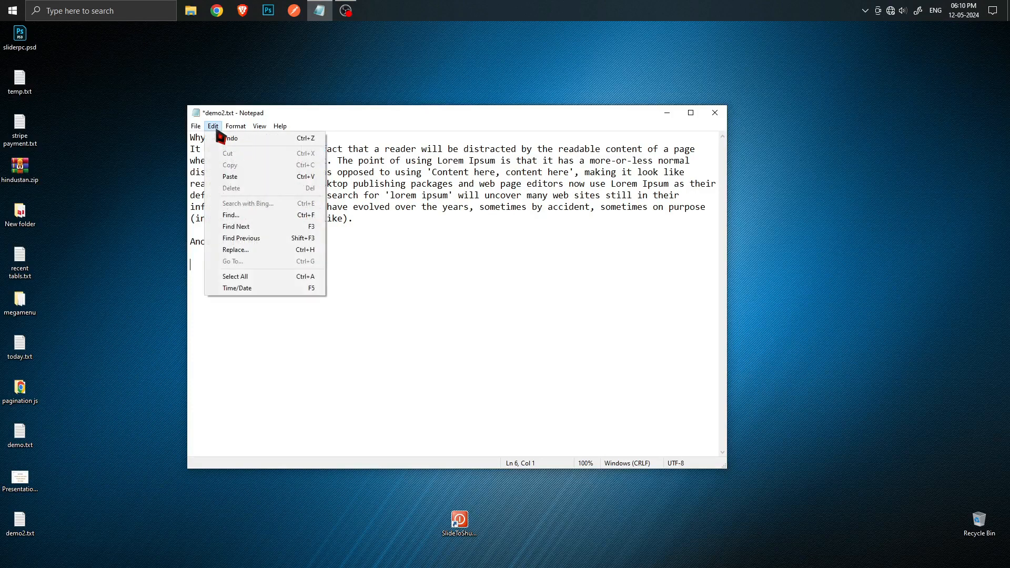
left_click(232, 177)
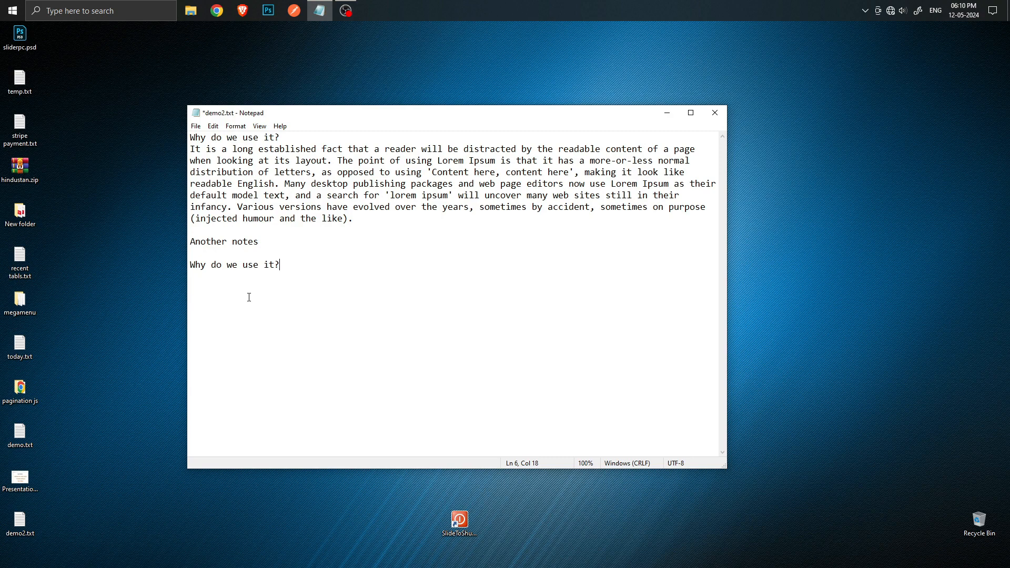
left_click(213, 126)
left_click(230, 177)
left_click(213, 127)
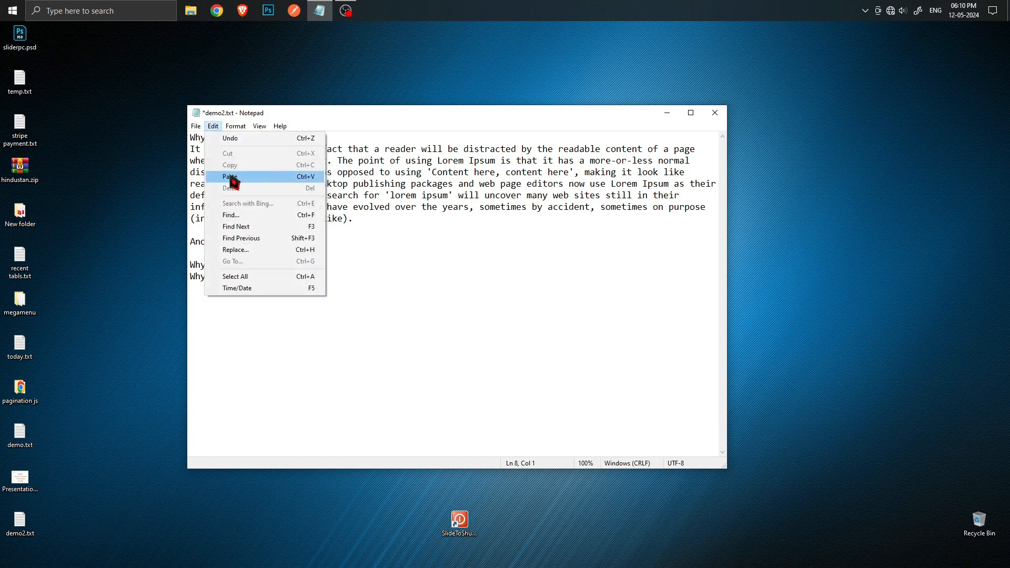
left_click(230, 177)
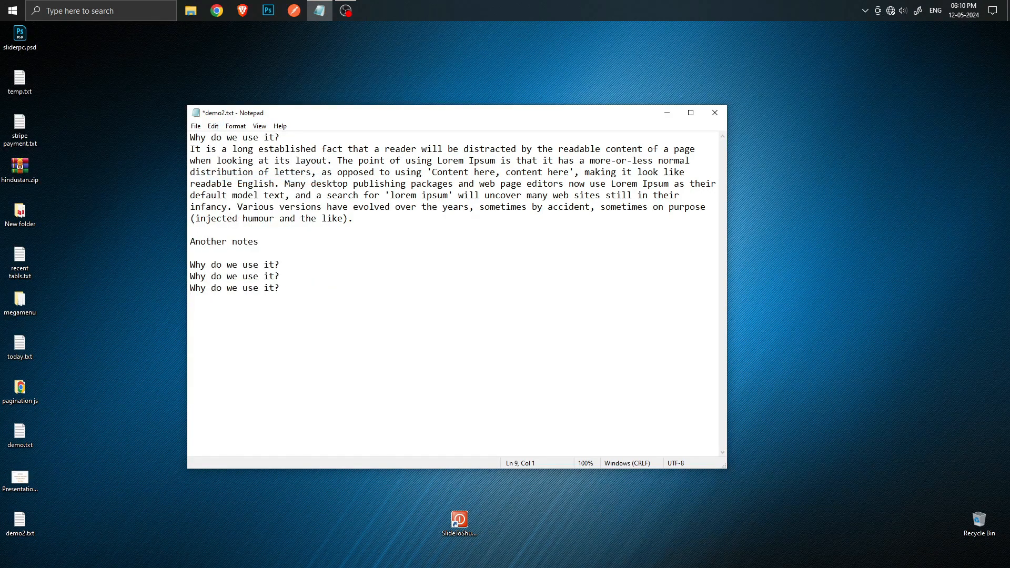
left_click(213, 126)
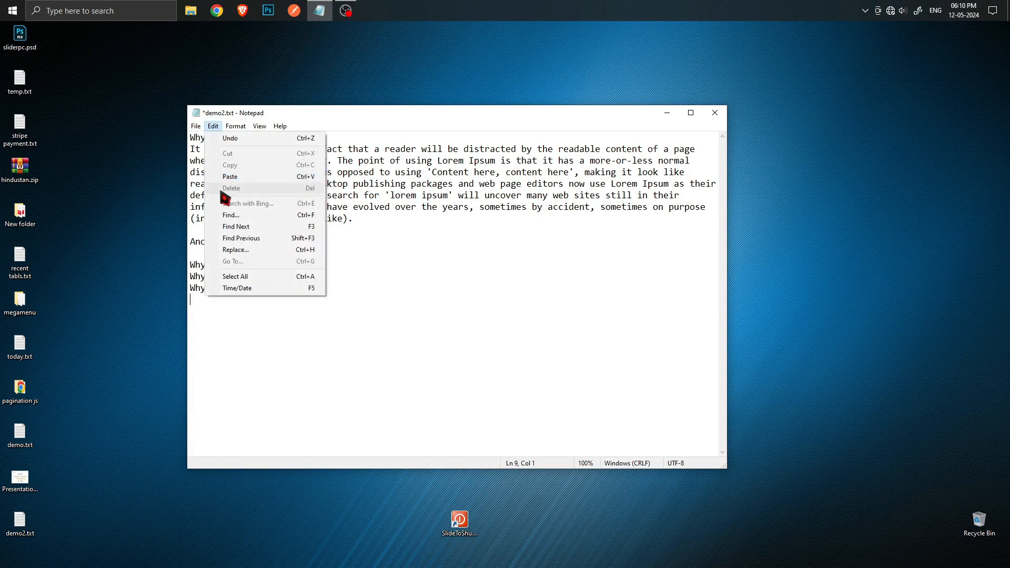
left_click(230, 177)
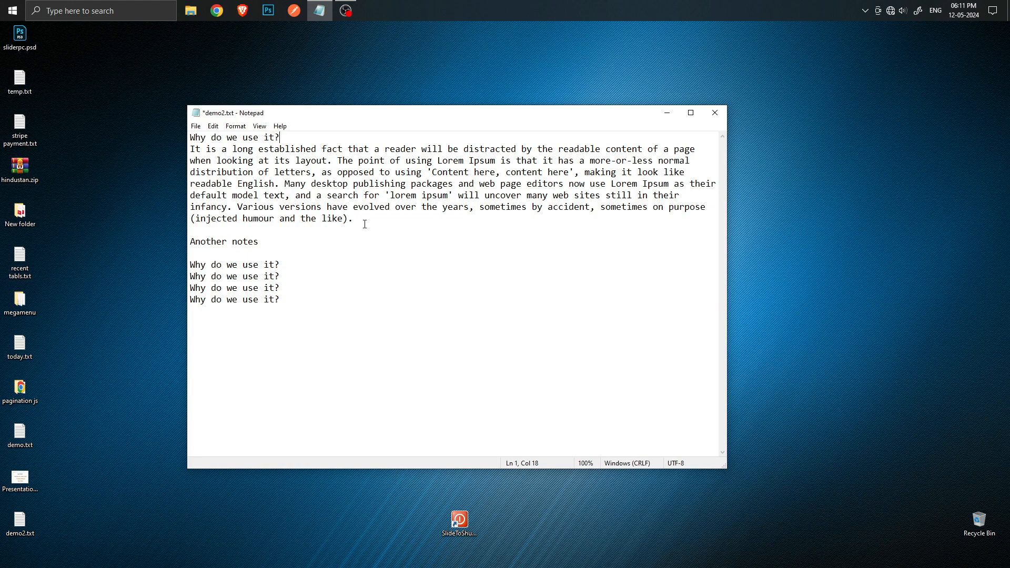
Copy the whole paragraph that starts with "It is a long established fact" and ends with "(injected humour and the like).".
left_click_drag(357, 220, 190, 150)
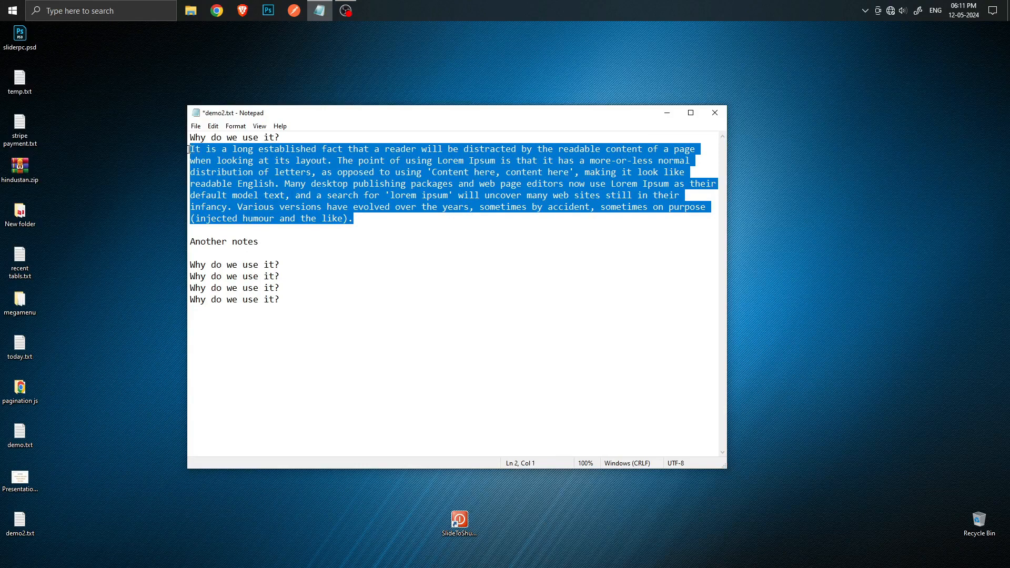
left_click(213, 127)
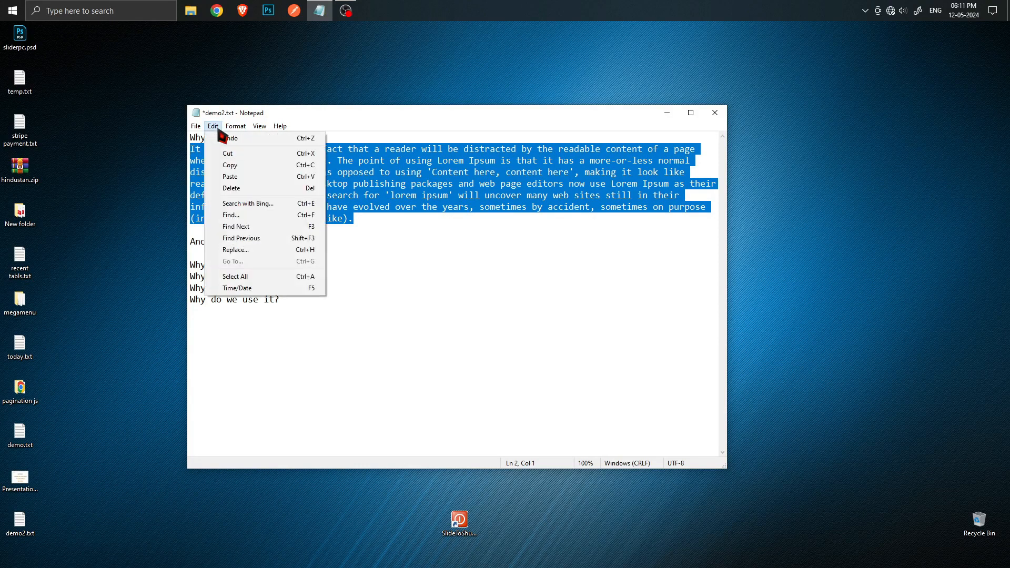
left_click(229, 166)
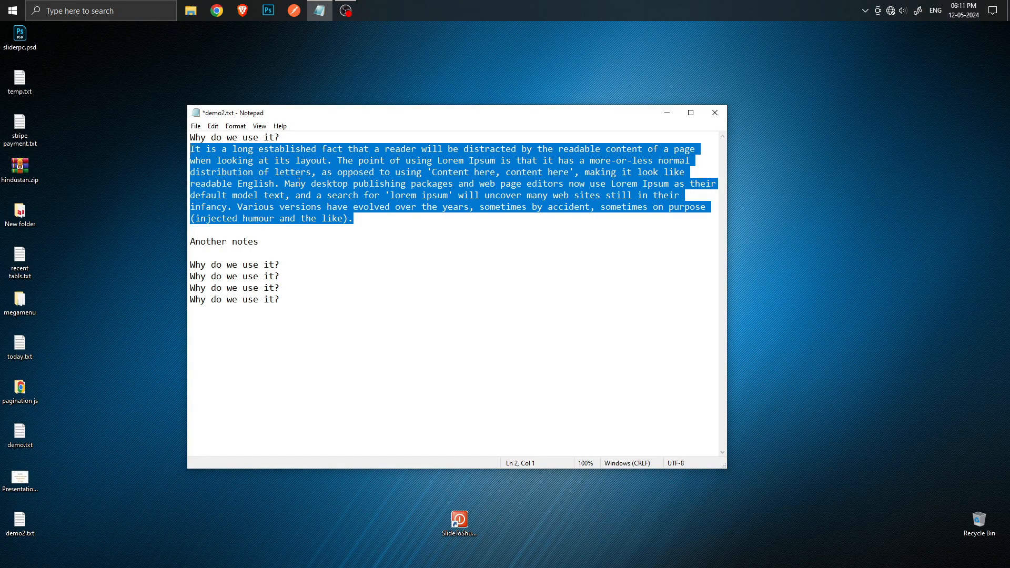
Paste the copied paragraph below the last "Why do we use it?" line, leaving a blank line between.
left_click(292, 299)
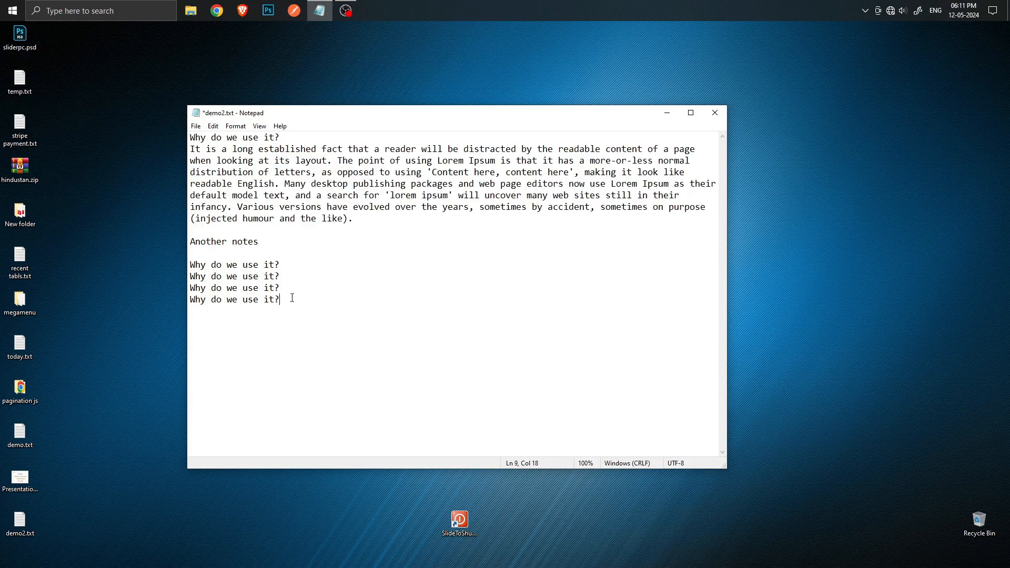
key("Return")
key("Return")
left_click(213, 126)
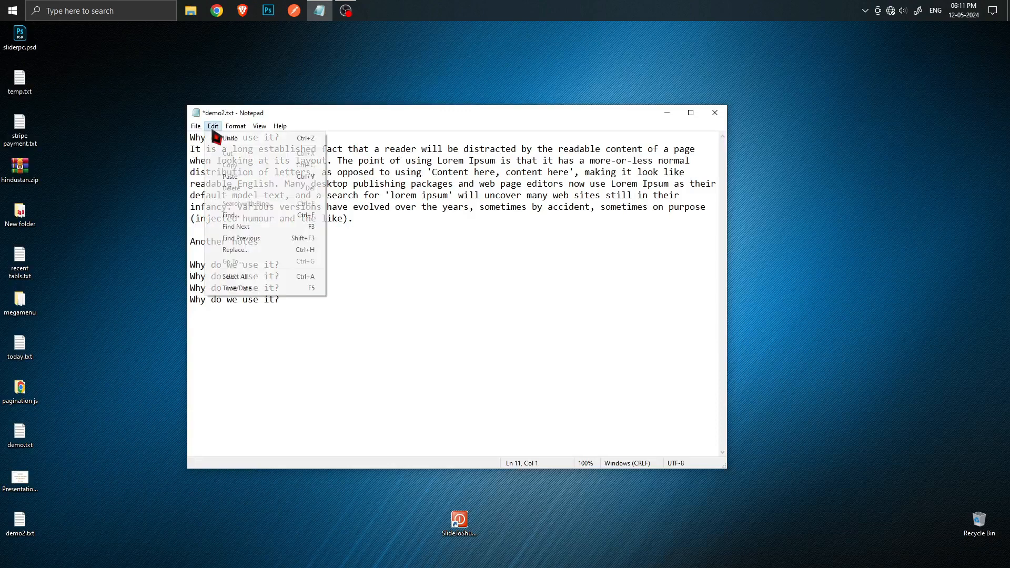
left_click(236, 178)
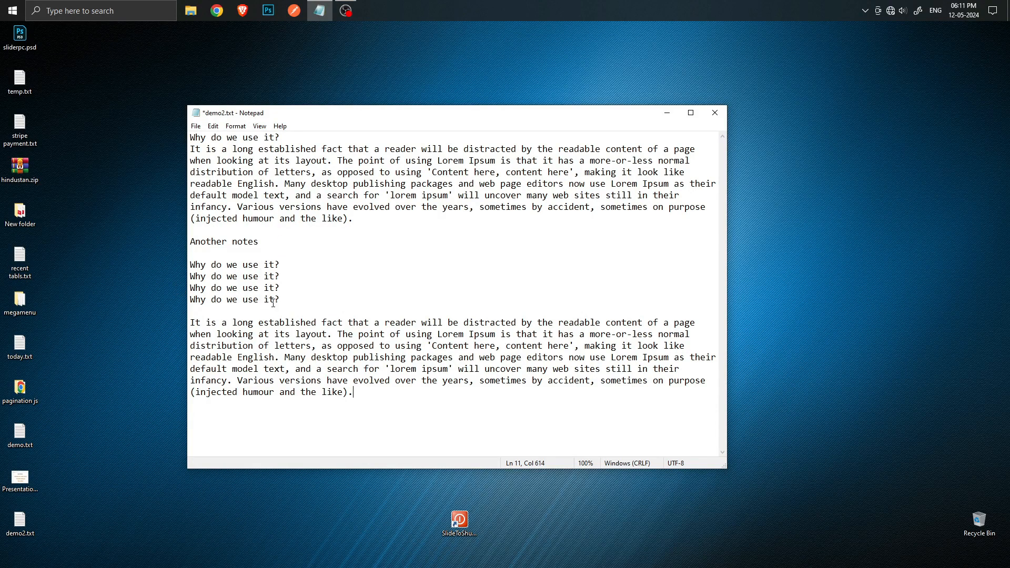
Delete the text from "Another notes" through the third "Why do we use it?" line below it.
left_click_drag(281, 289, 189, 241)
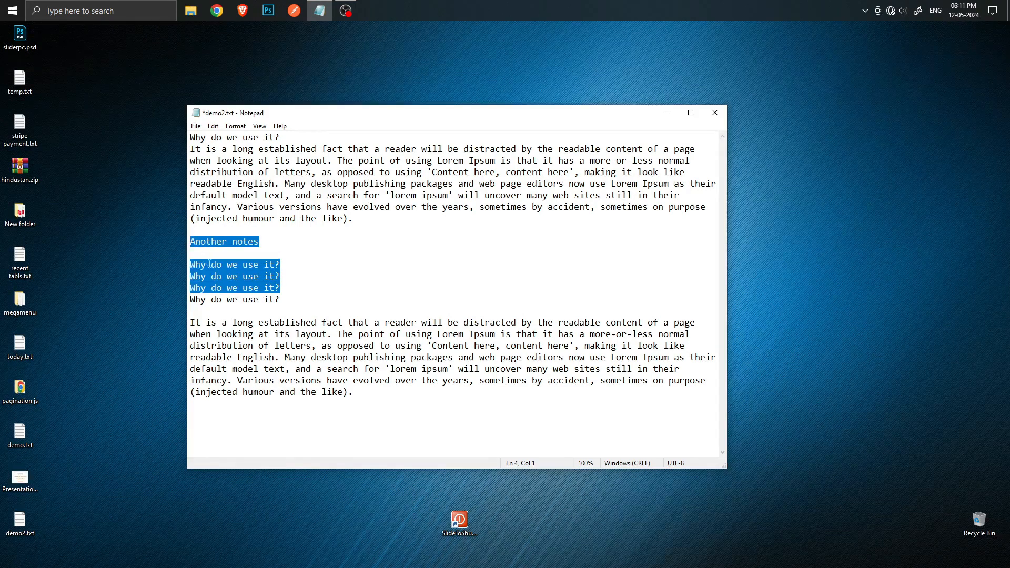
left_click(213, 126)
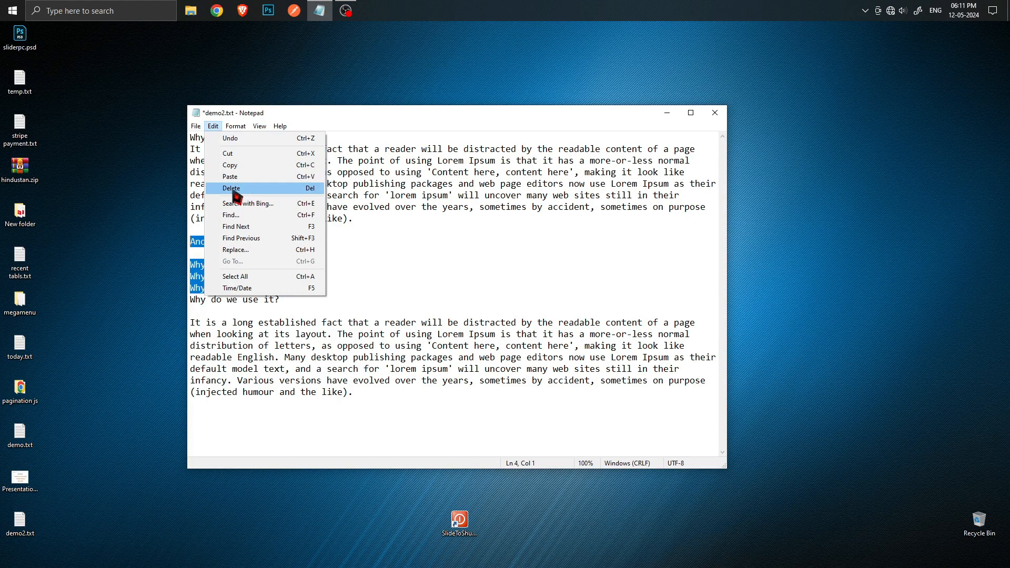
left_click(258, 190)
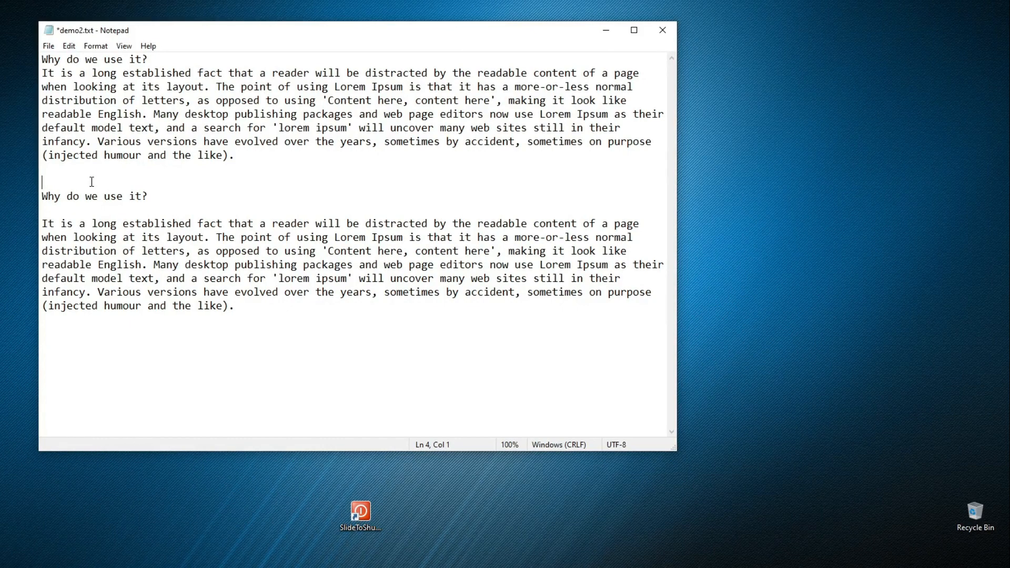
Search downward for the word "fact" until no further match remains in the document.
left_click(69, 46)
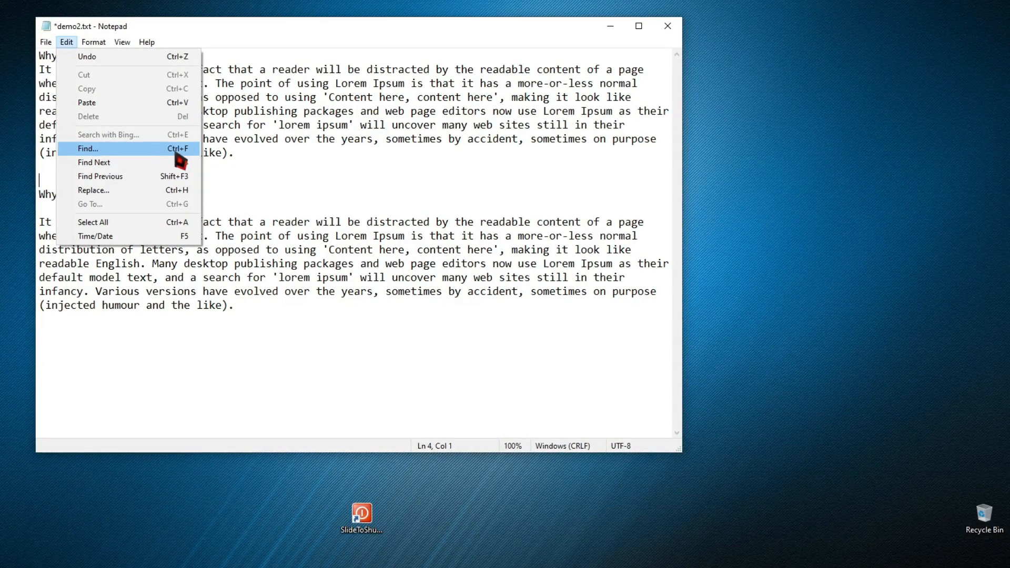
left_click(143, 151)
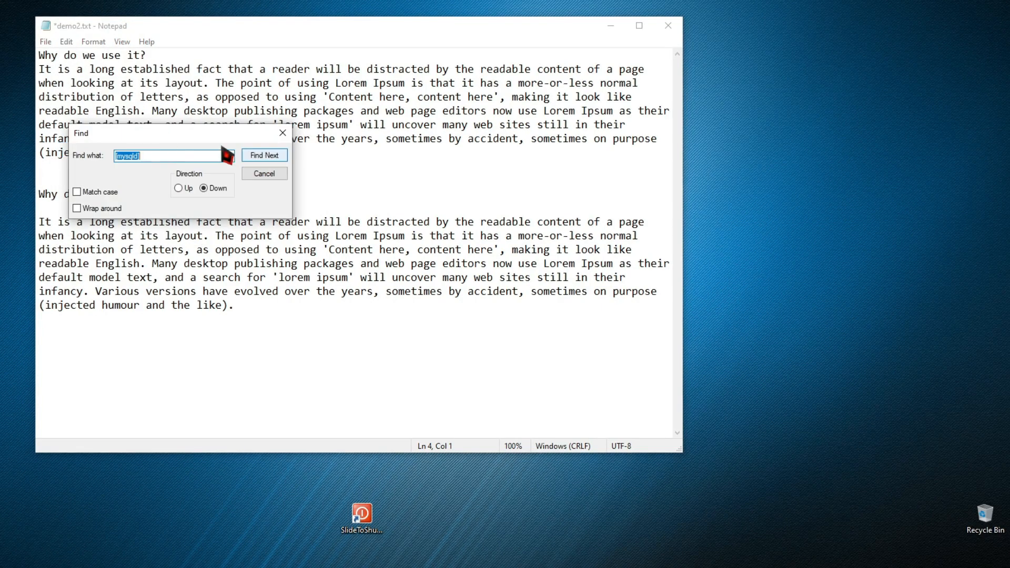
left_click_drag(168, 136, 314, 278)
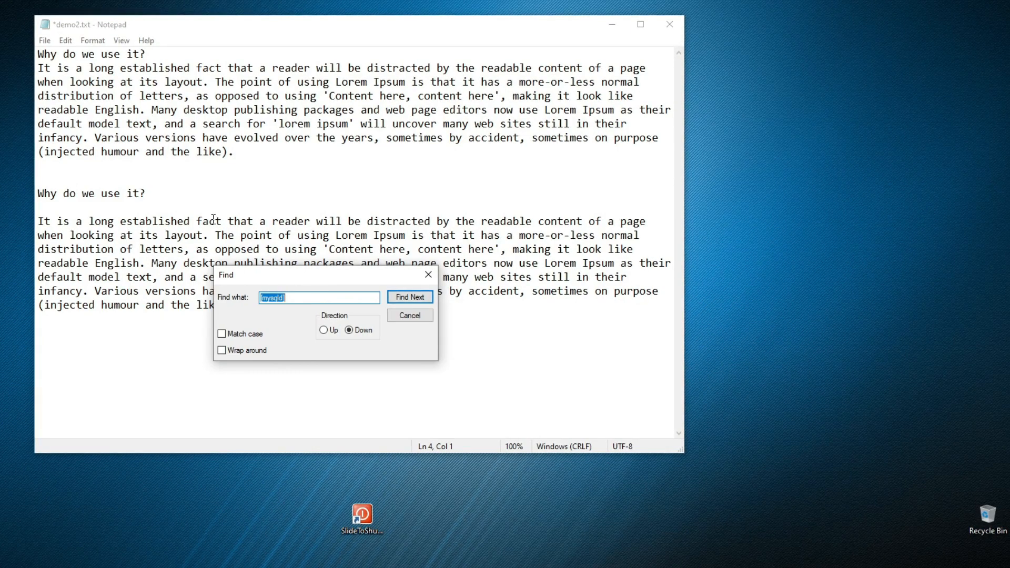
key("BackSpace")
type("fact")
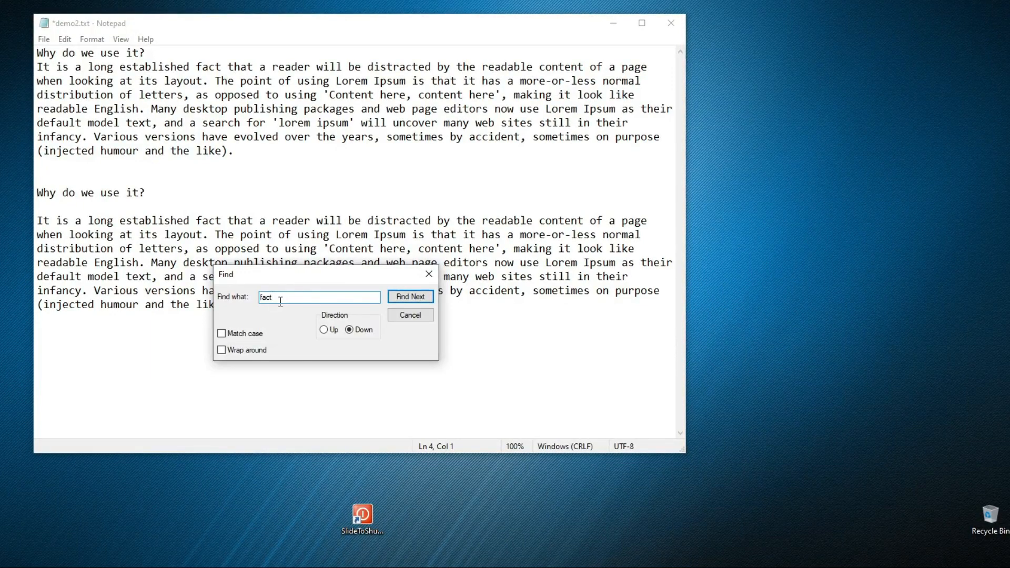
left_click(410, 298)
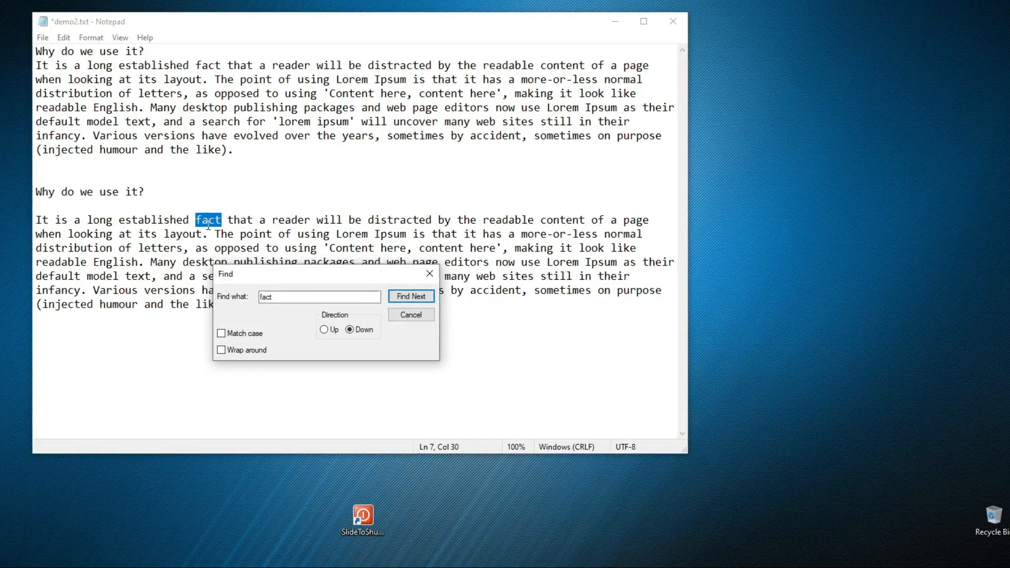
left_click(409, 298)
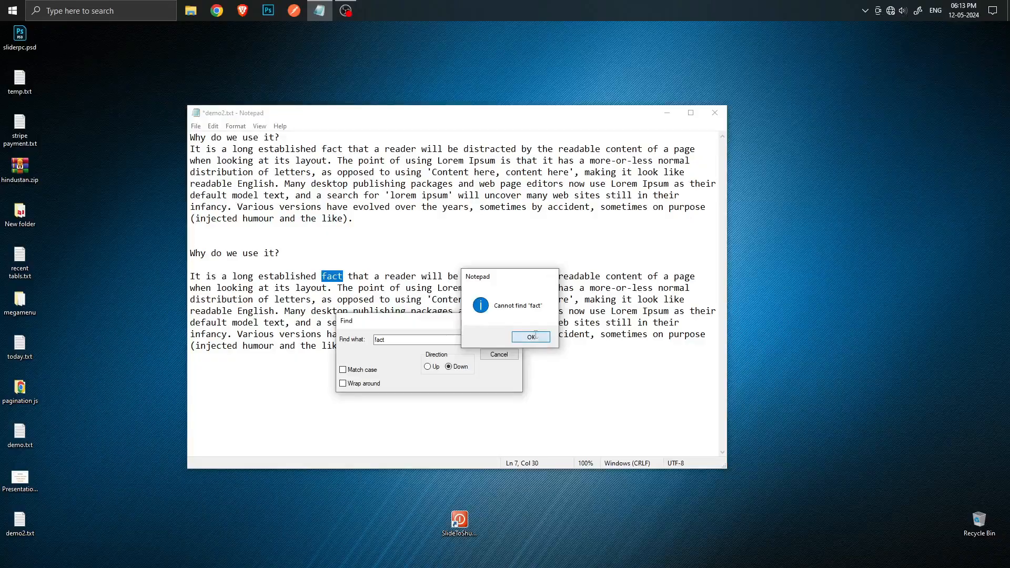
left_click(451, 294)
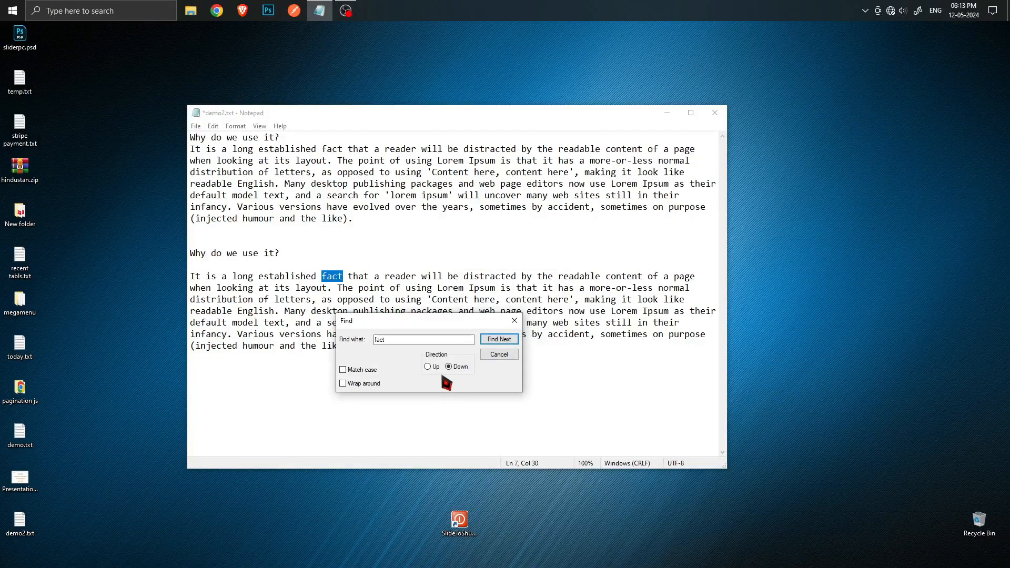
Search for "fact" upward, search for it downward again, and close the search.
left_click(428, 367)
left_click(427, 367)
left_click(498, 340)
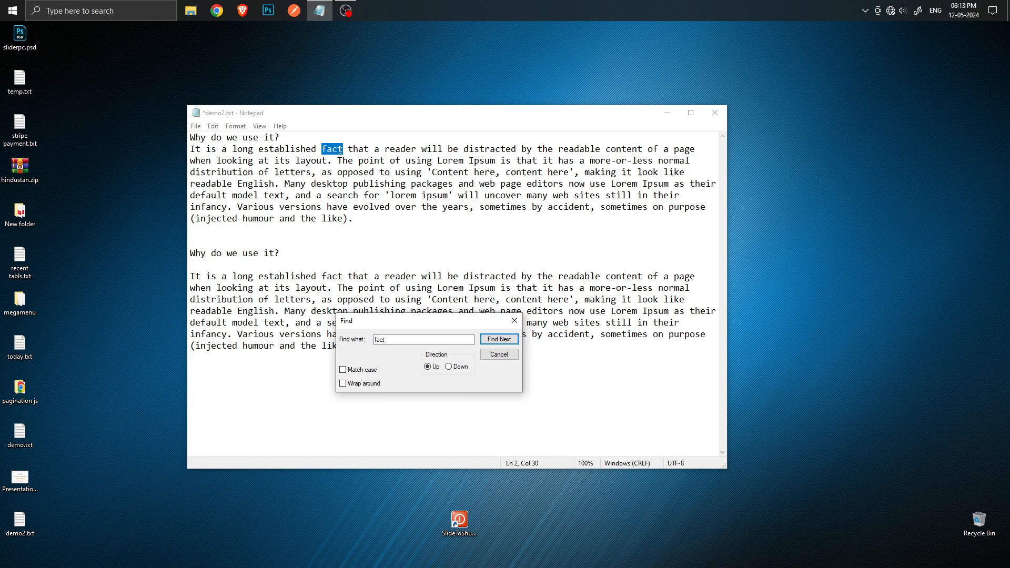
left_click(449, 367)
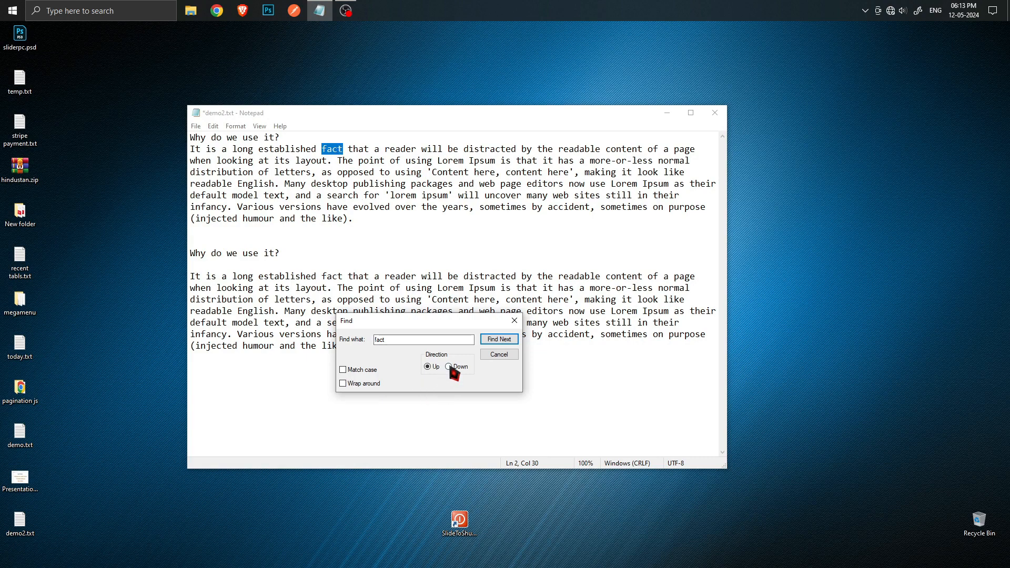
left_click(494, 341)
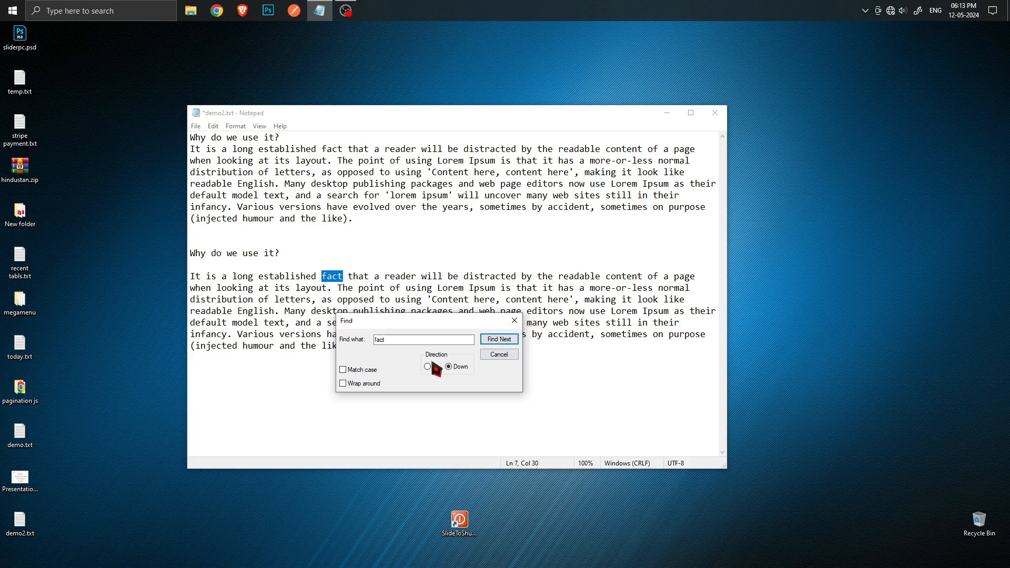
left_click(497, 357)
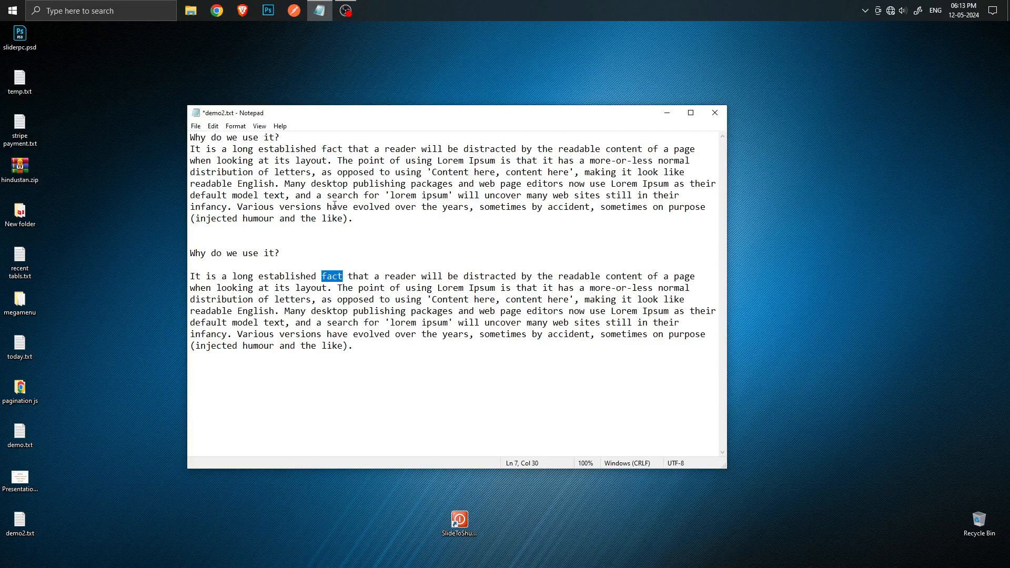
left_click(213, 127)
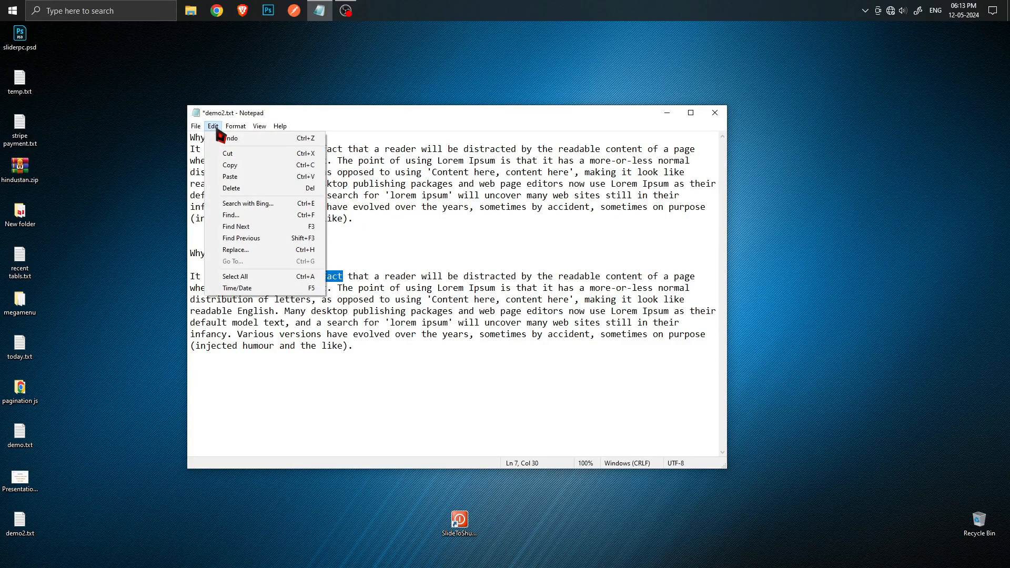
left_click(239, 216)
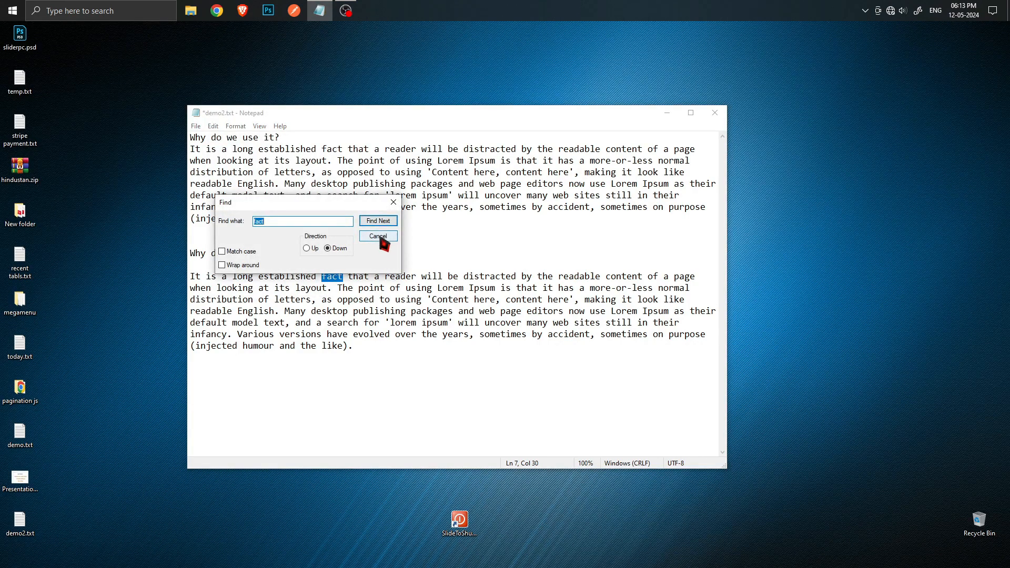
left_click(378, 237)
left_click(368, 270)
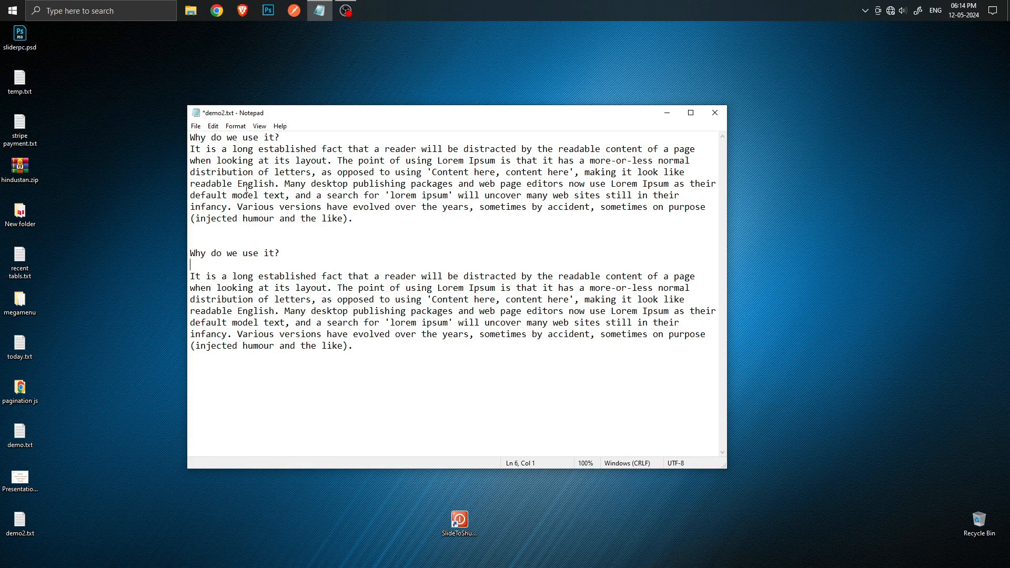
Replace every occurrence of "will" with "would" in the document and close the Replace dialog.
left_click(213, 126)
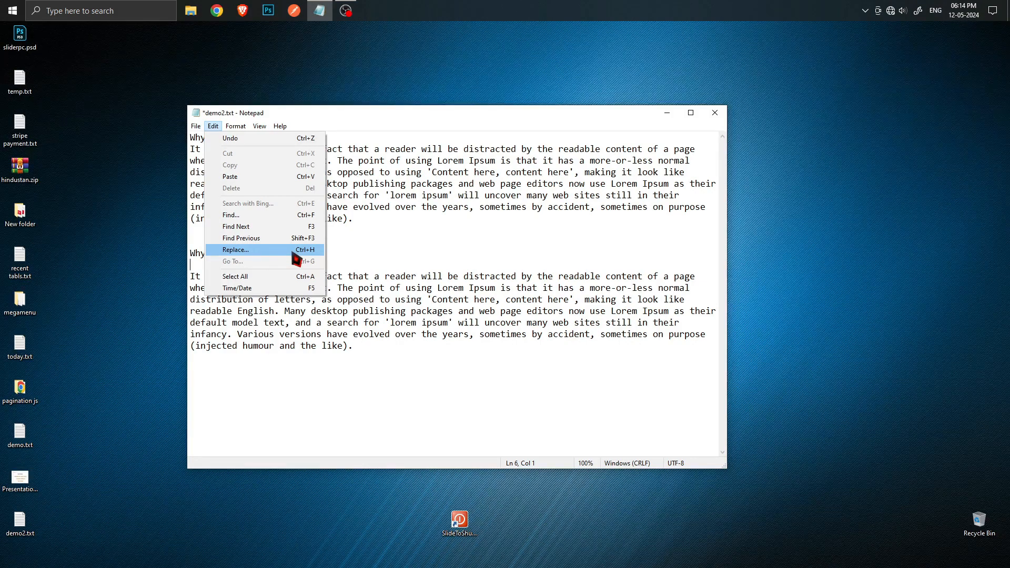
left_click(255, 251)
left_click_drag(284, 181, 459, 357)
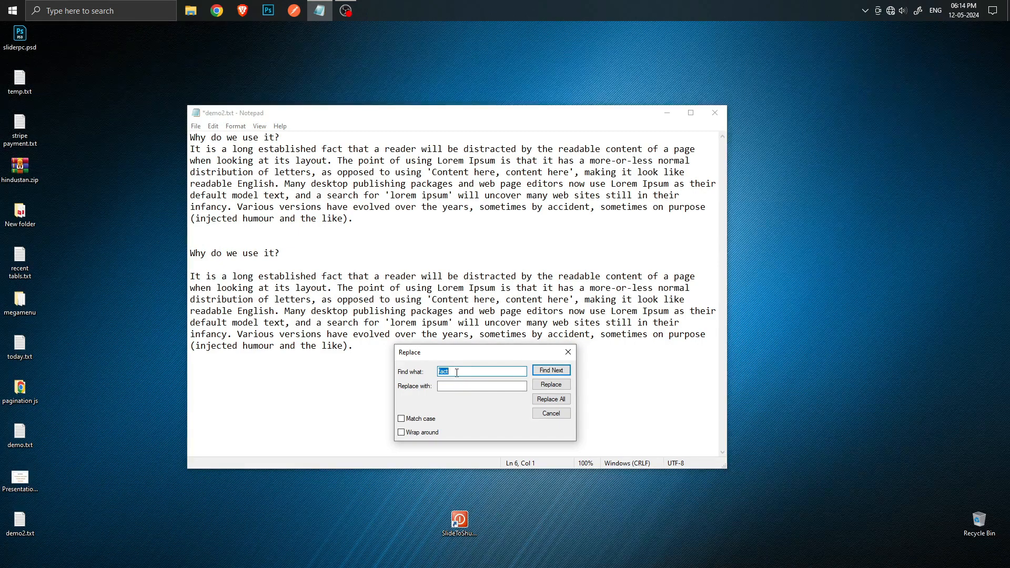
left_click(457, 370)
left_click_drag(455, 372, 430, 371)
type("will")
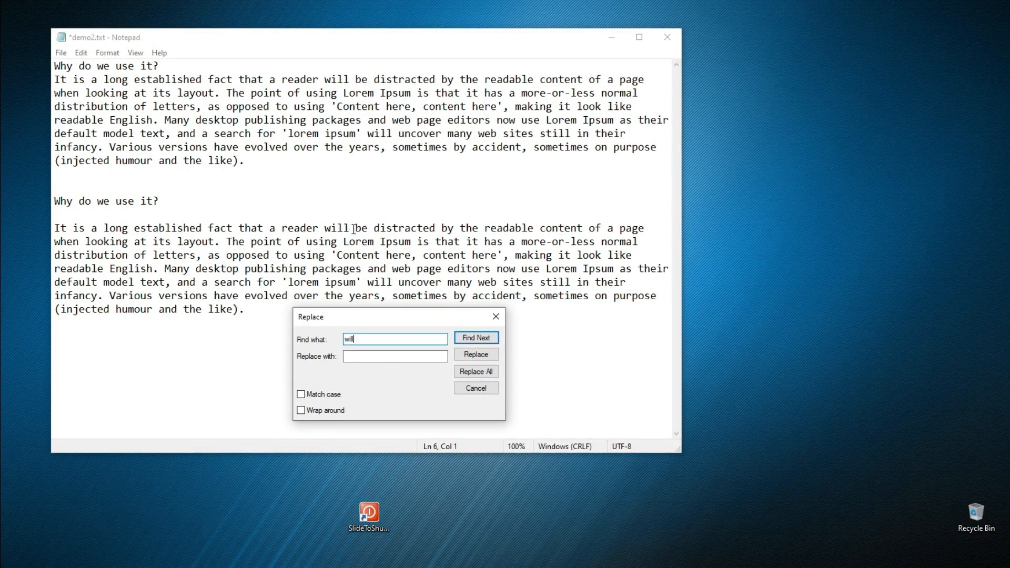
left_click(364, 356)
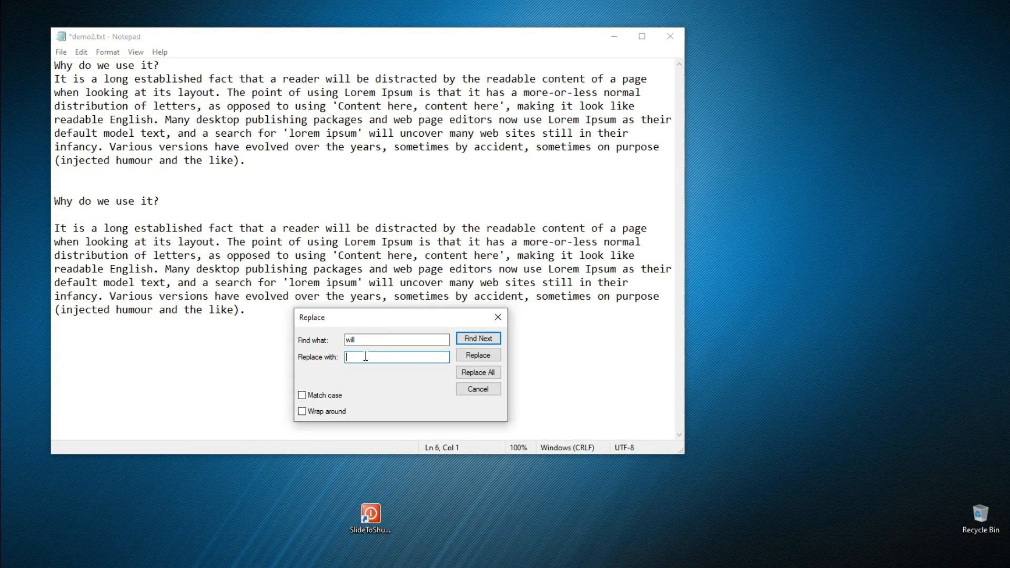
type("wou")
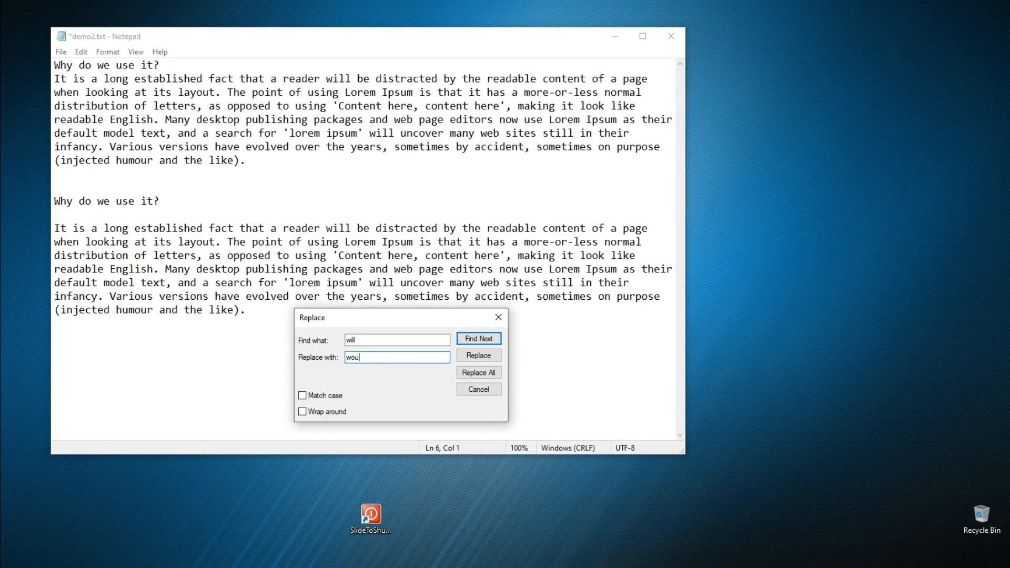
type("ld")
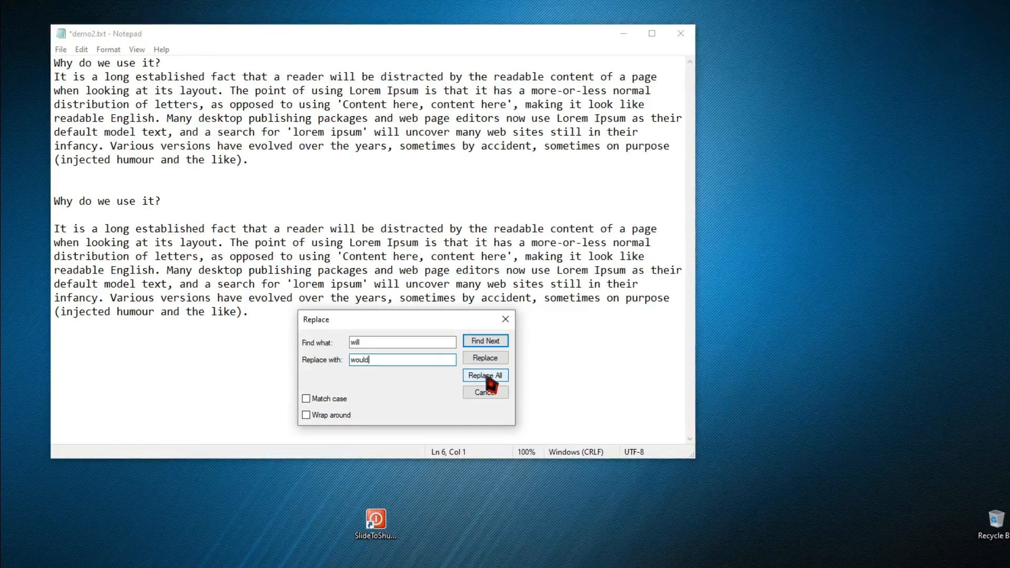
left_click(485, 376)
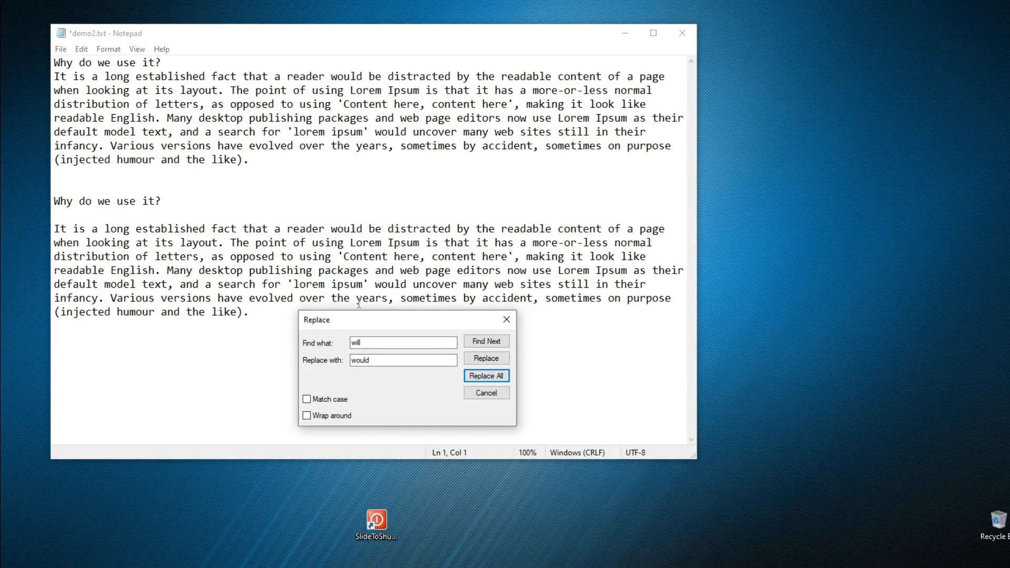
left_click(487, 393)
Highlight the replaced word "would" in the first sentence of the second paragraph and of the first paragraph to check it.
left_click(333, 230)
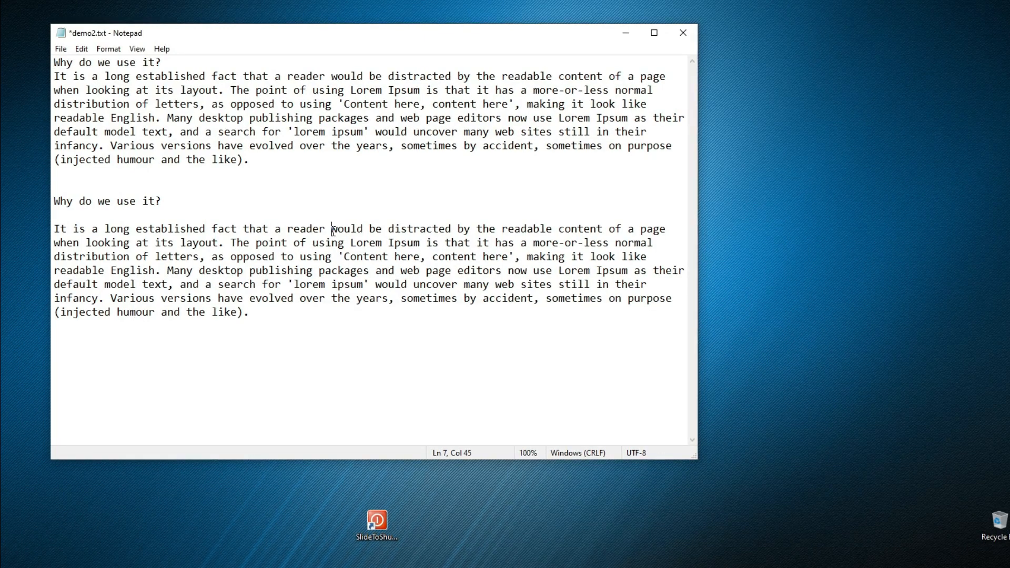
left_click_drag(333, 230, 370, 230)
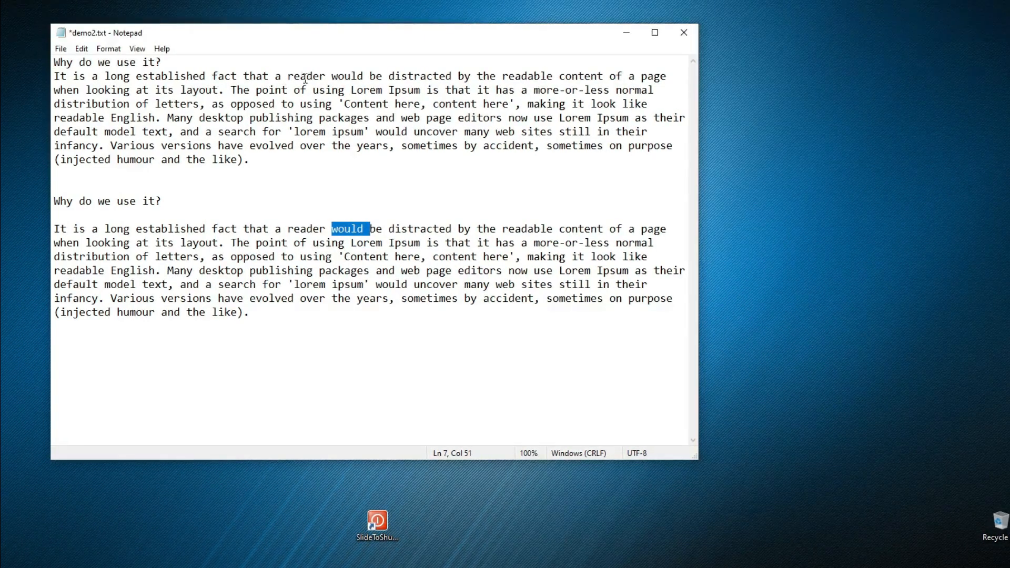
left_click_drag(332, 76, 369, 82)
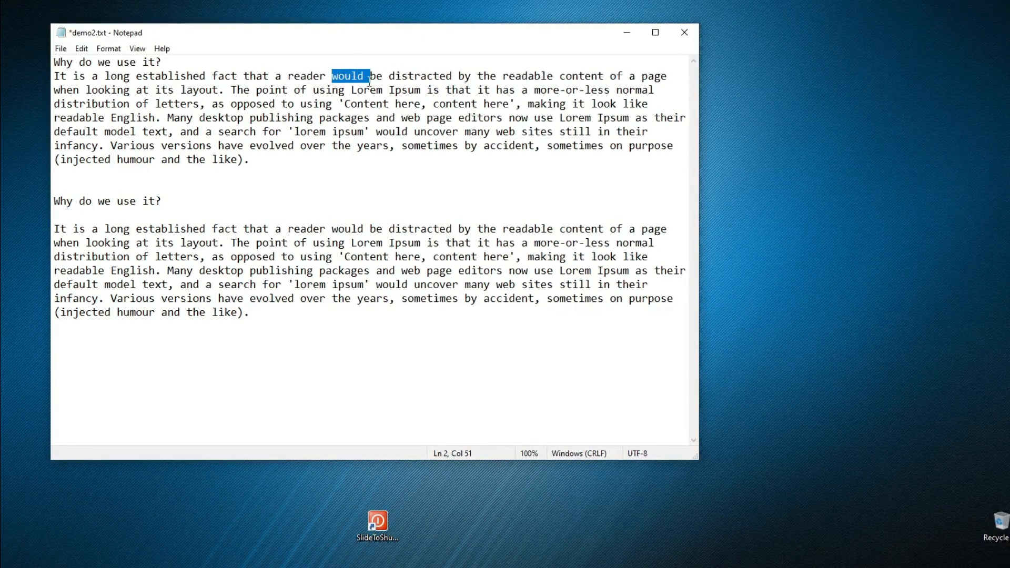
left_click(368, 129)
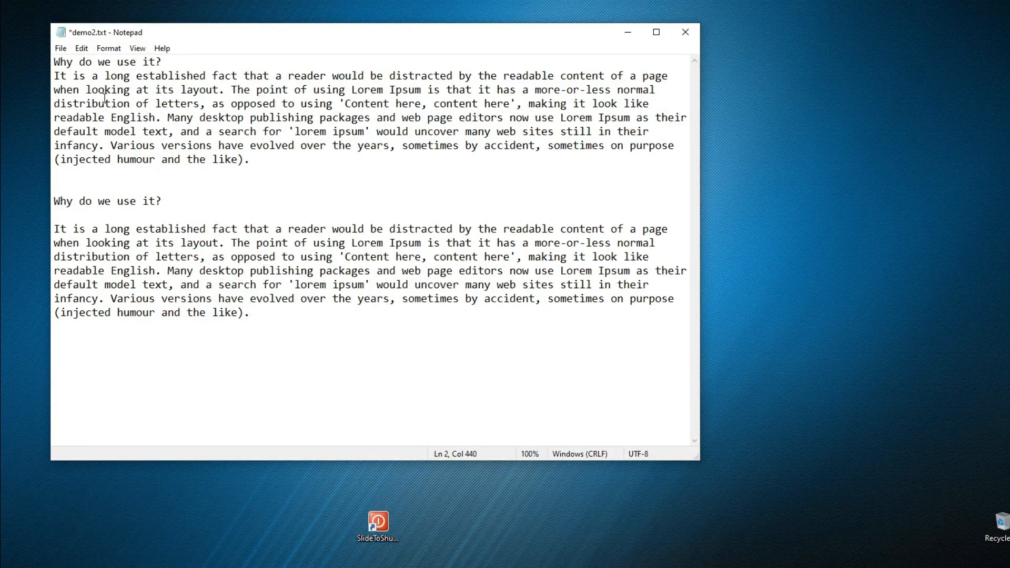
Search downward for the word "would" until no further match remains, moving the Find dialog clear of the text.
left_click(82, 50)
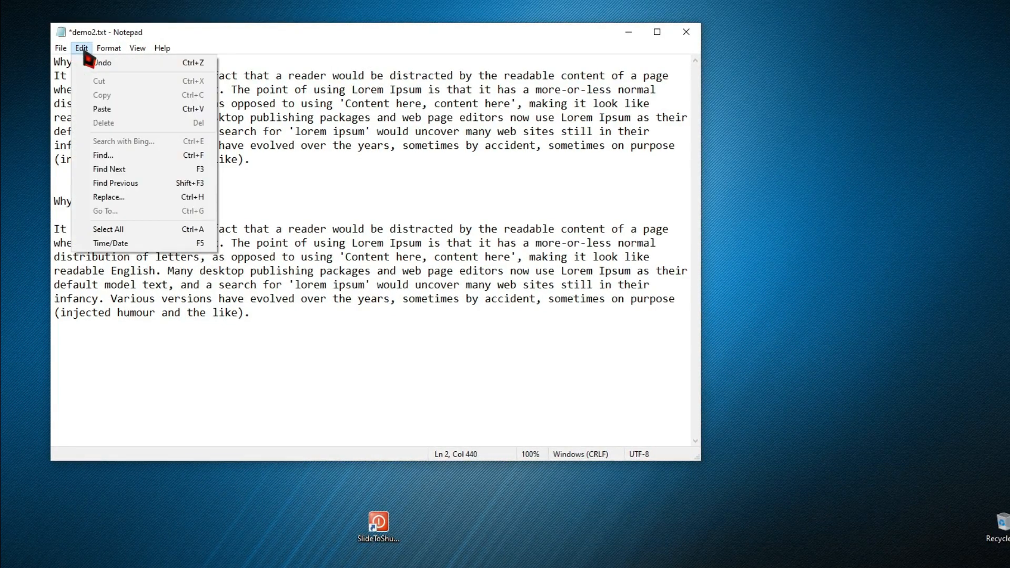
left_click(109, 159)
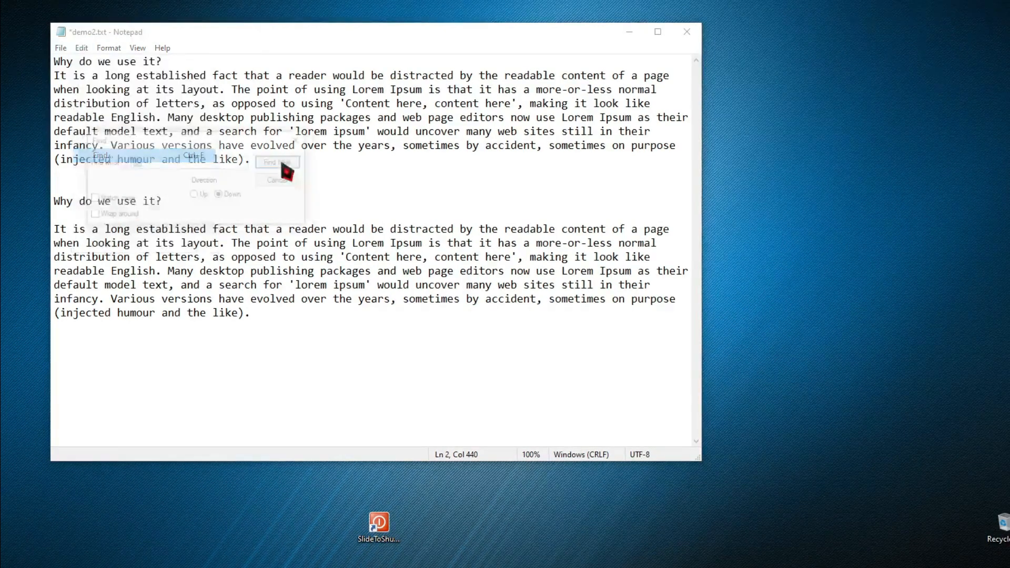
left_click_drag(220, 143, 469, 274)
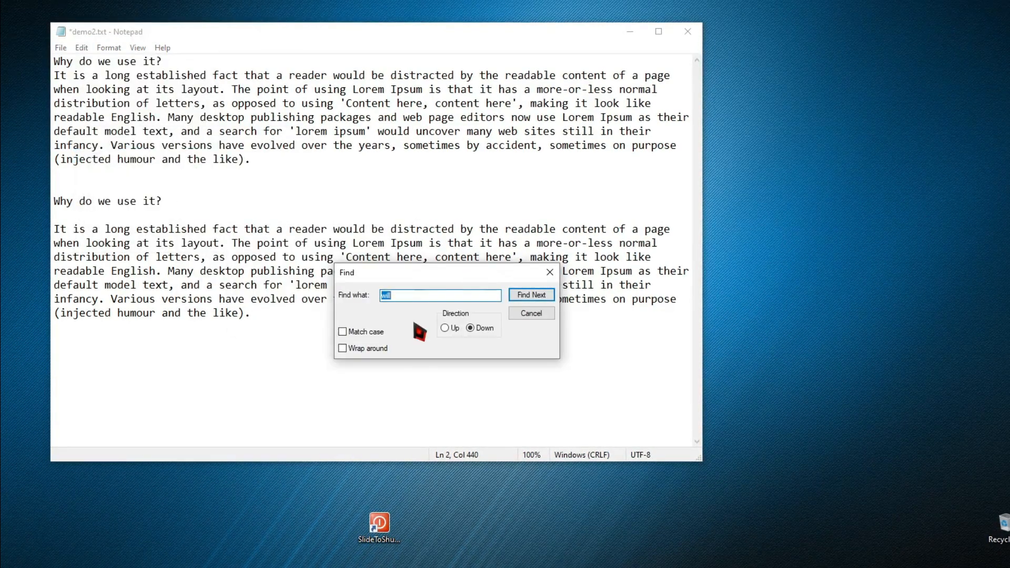
type("would")
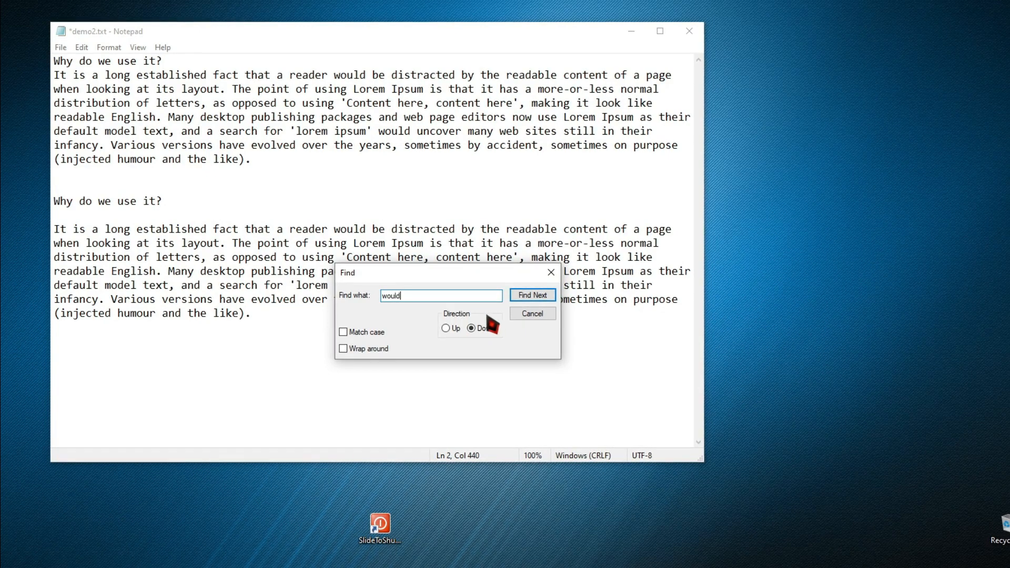
left_click(531, 295)
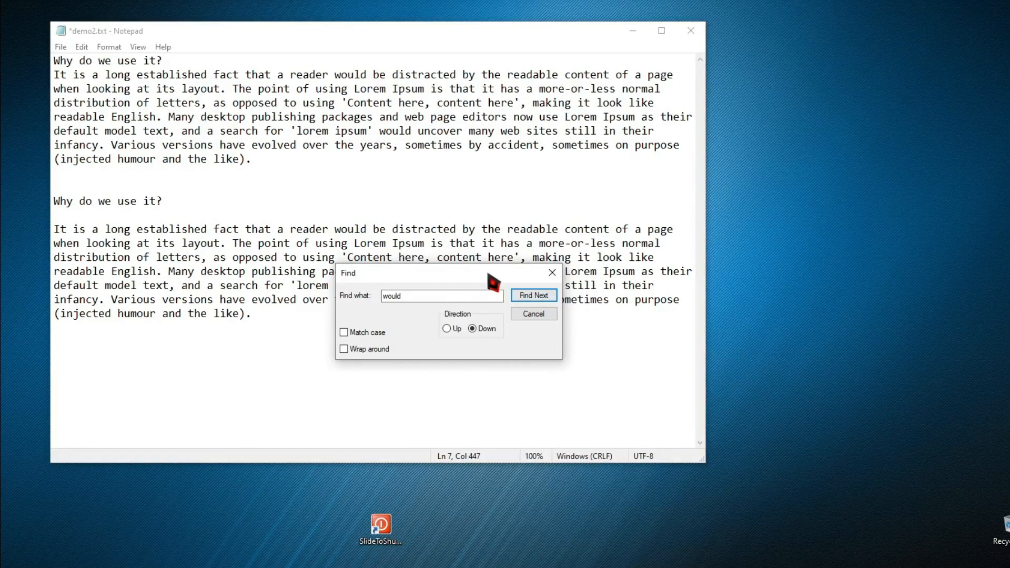
left_click(489, 373)
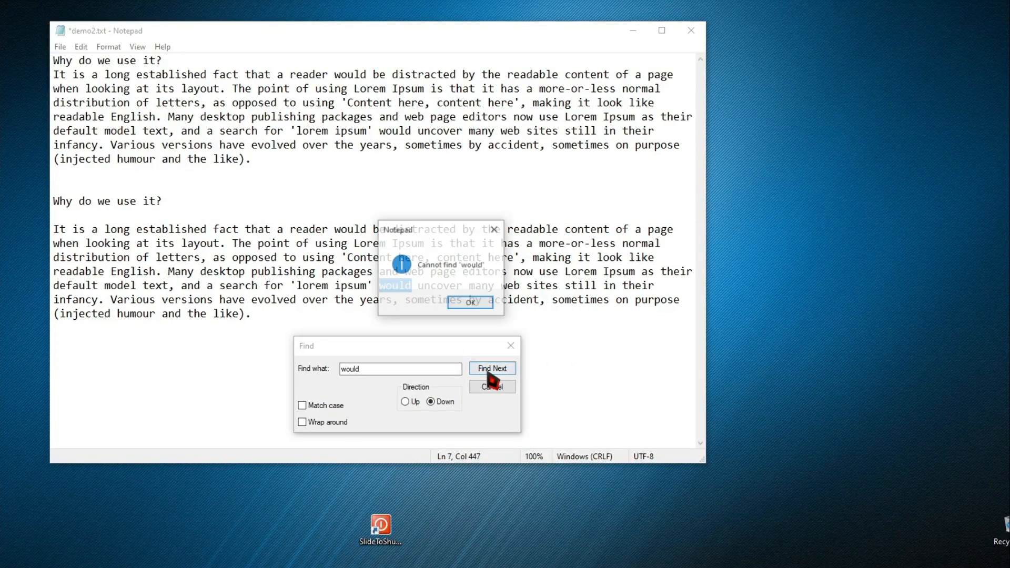
left_click(474, 303)
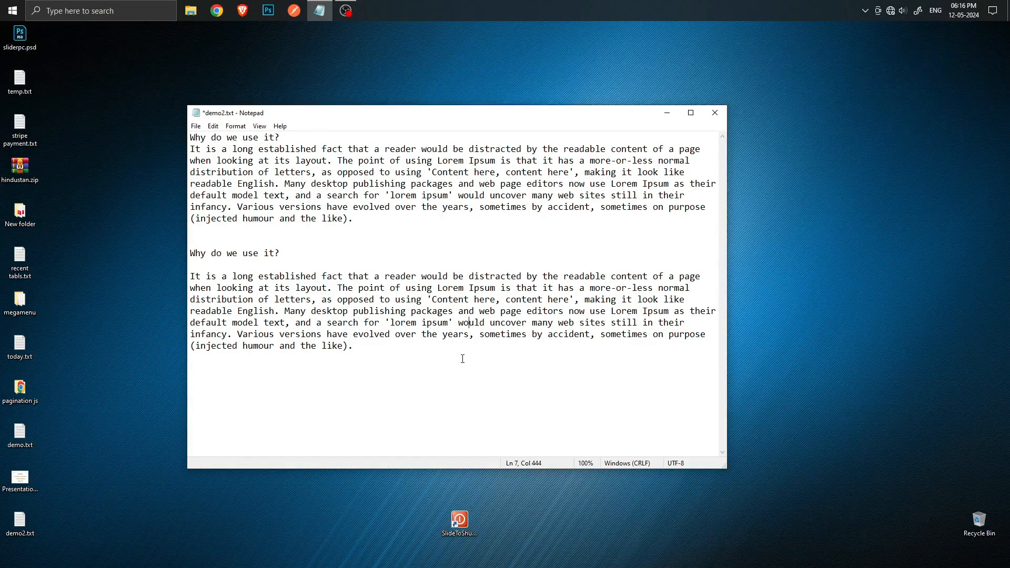
Select all the text in the document and clear the selection again.
left_click(213, 126)
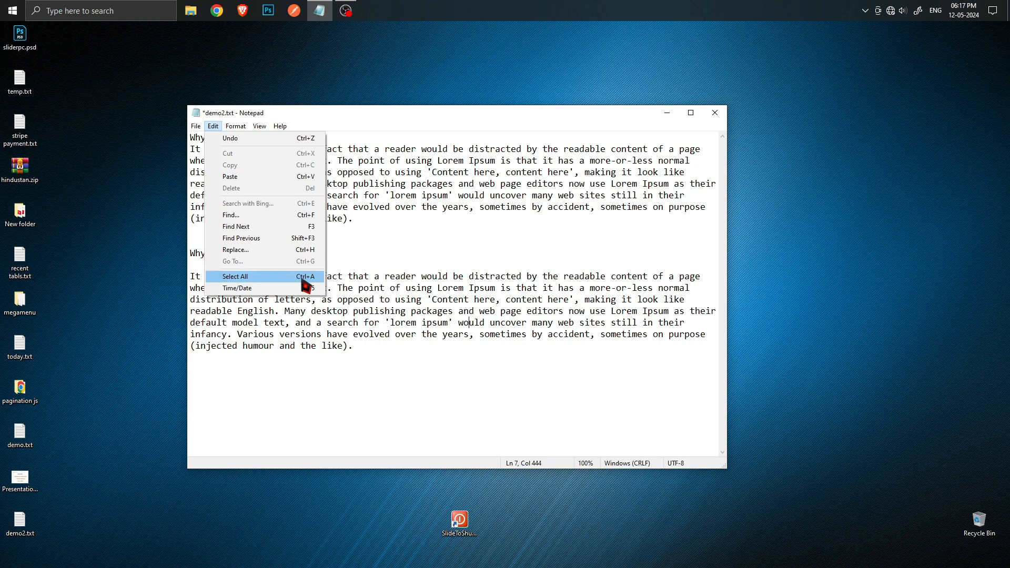
left_click(259, 278)
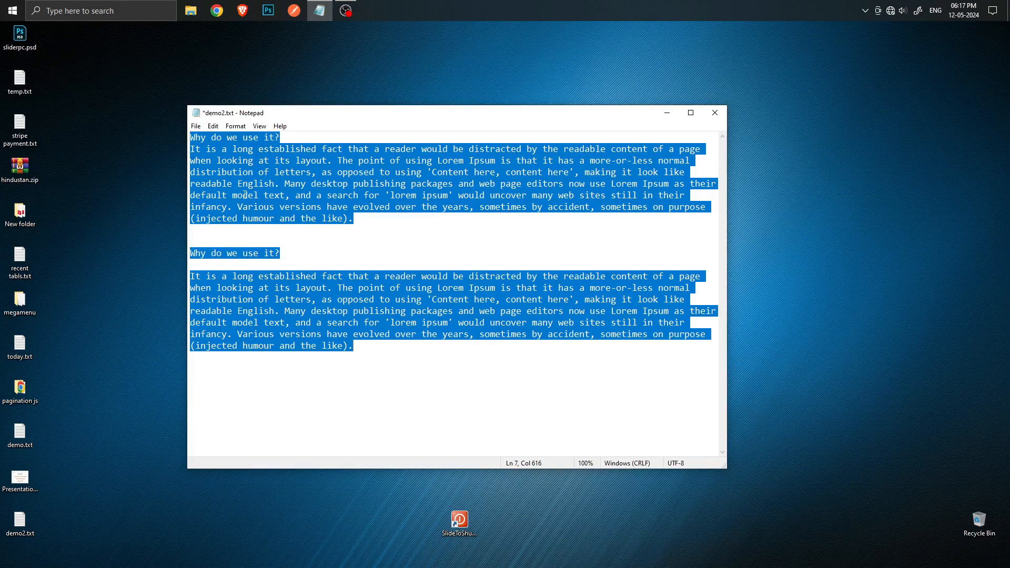
left_click(213, 127)
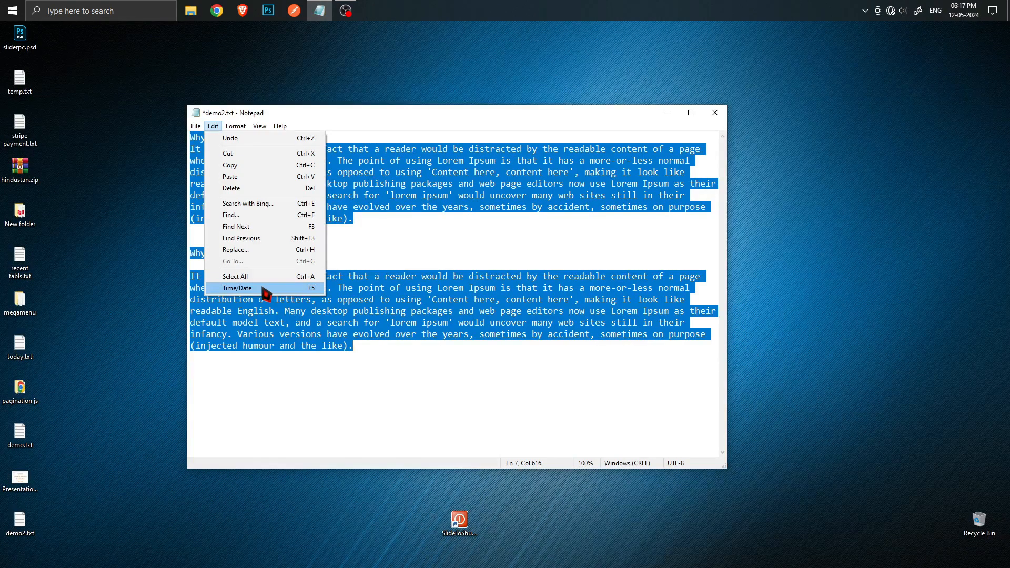
left_click(361, 352)
Add blank lines after the last paragraph and insert the current time and date there.
left_click(365, 347)
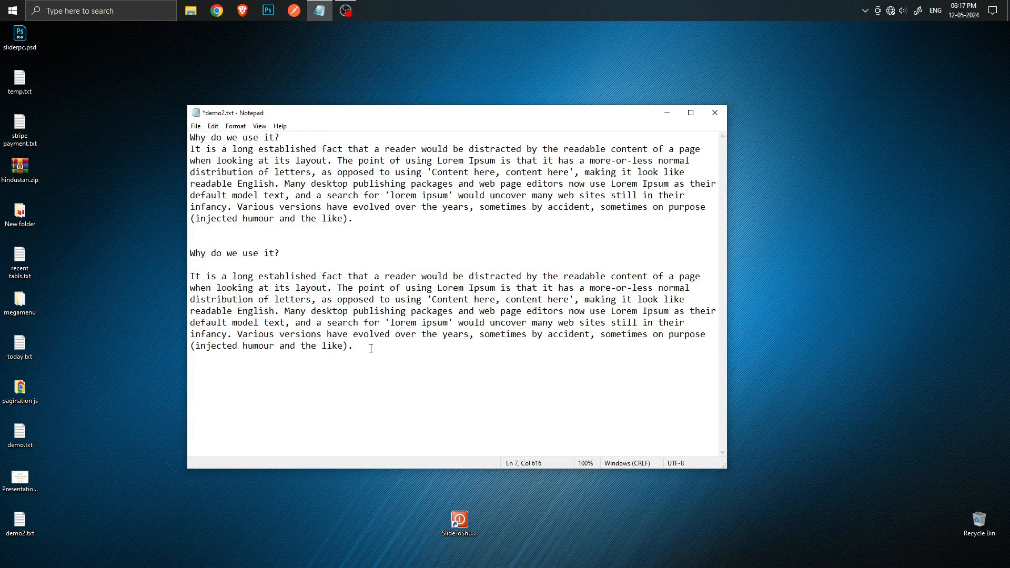
key("Return")
key("Return")
key("Return")
left_click(213, 126)
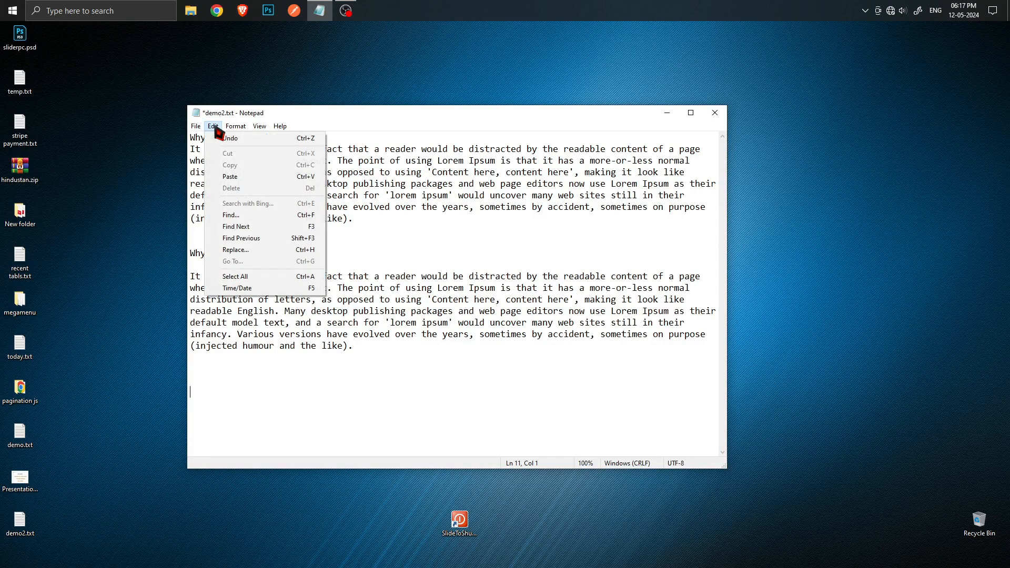
left_click(267, 289)
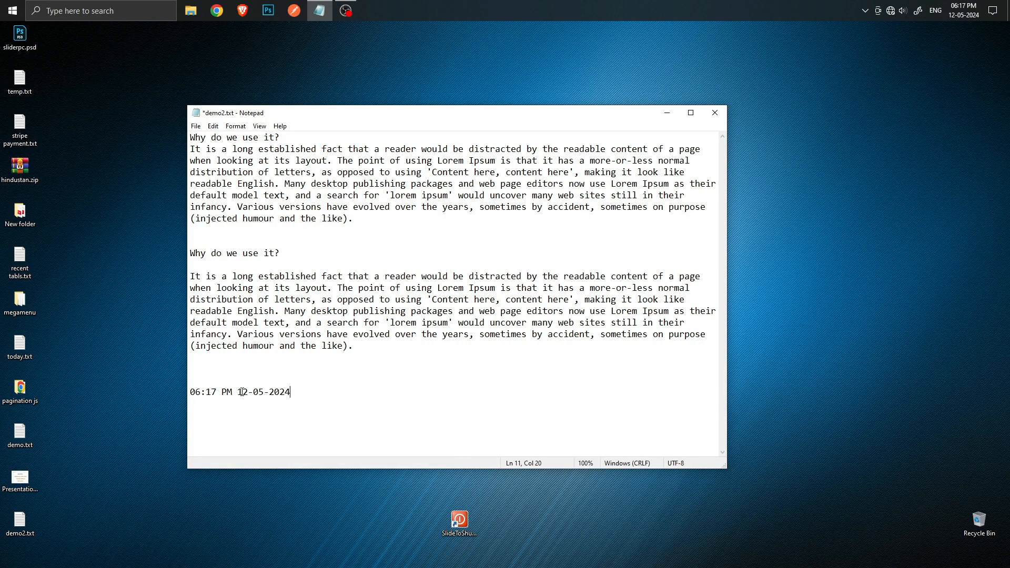
left_click(288, 392)
left_click(233, 130)
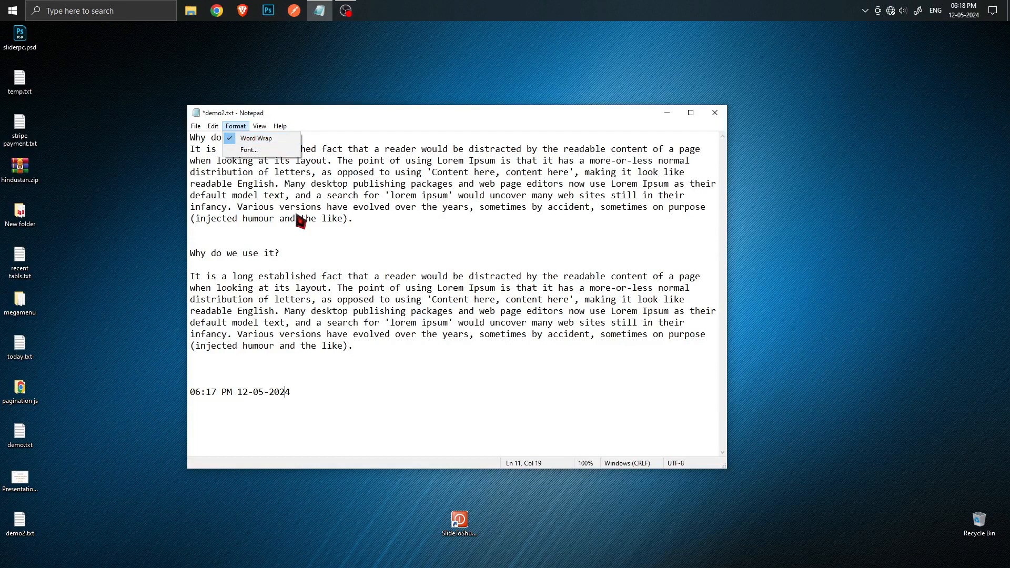
left_click_drag(295, 219, 297, 226)
left_click(290, 240)
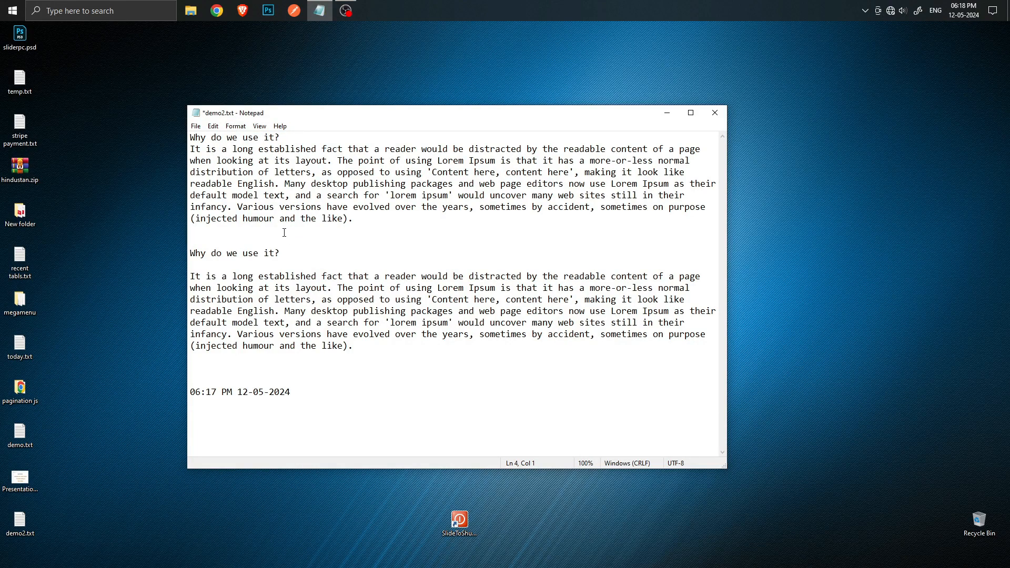
Start a new blank document, discarding the unsaved changes to demo2.txt.
left_click(196, 127)
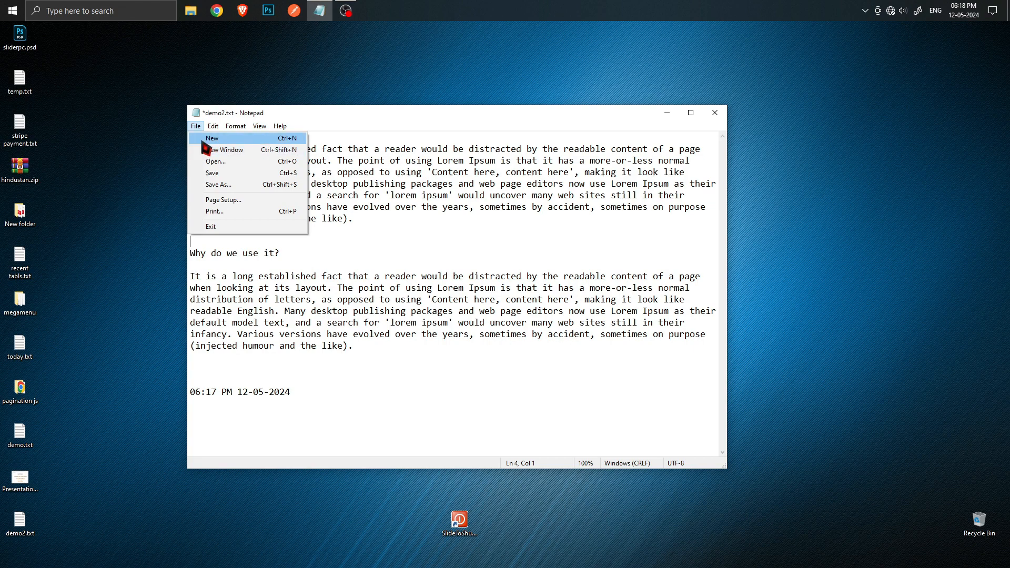
left_click(205, 139)
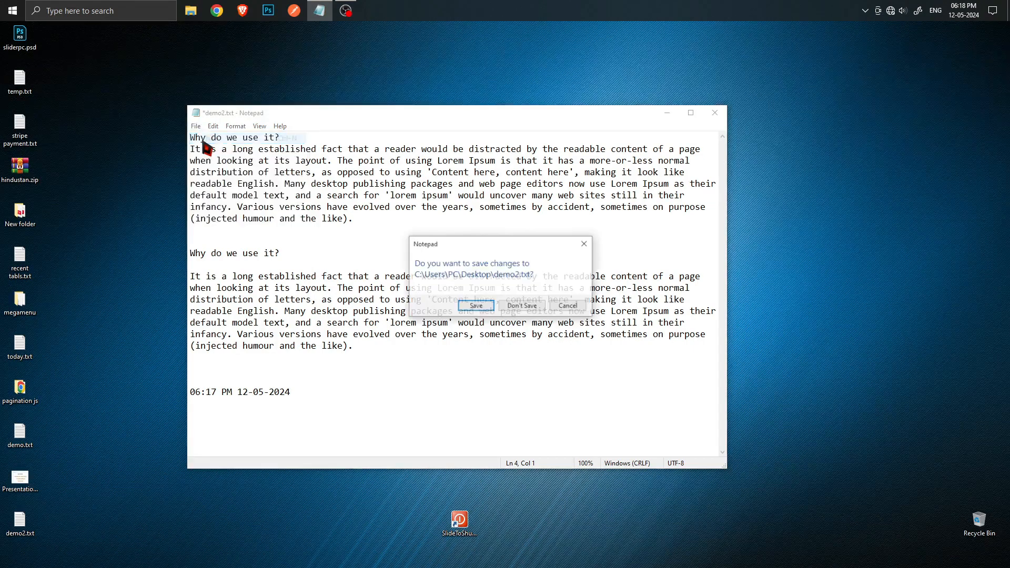
left_click(522, 306)
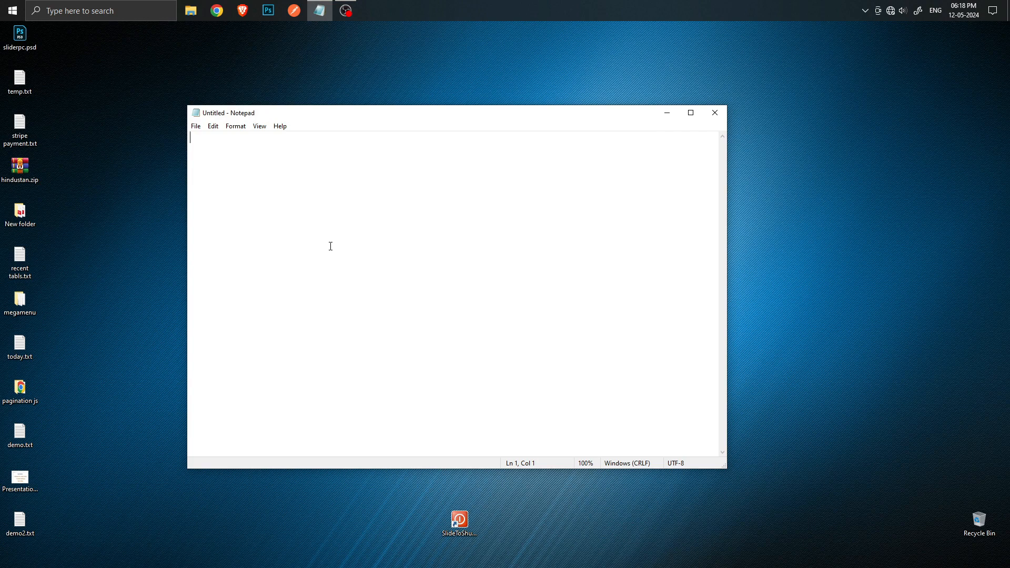
Fill the blank document with one long line of random filler text, without any line breaks, ending in a long run of "k" letters.
type("rffhg njfjf fhfhfnn nnfhj")
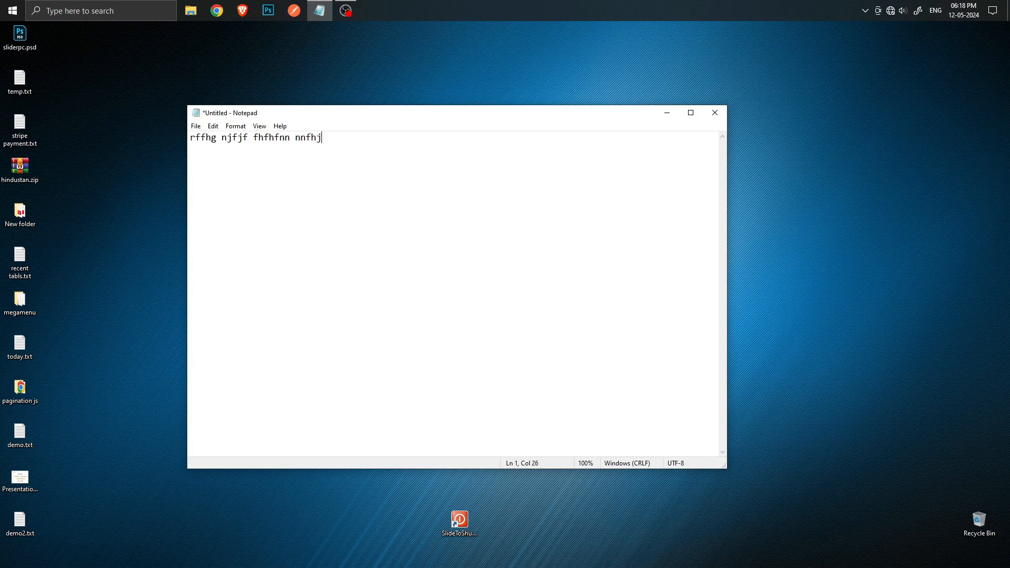
type("gng  nghjgjkgkjgjk gjgjgjfnfn fjfjkgkgk gjgjkgkkg gkjgkgk gkgkgkg ")
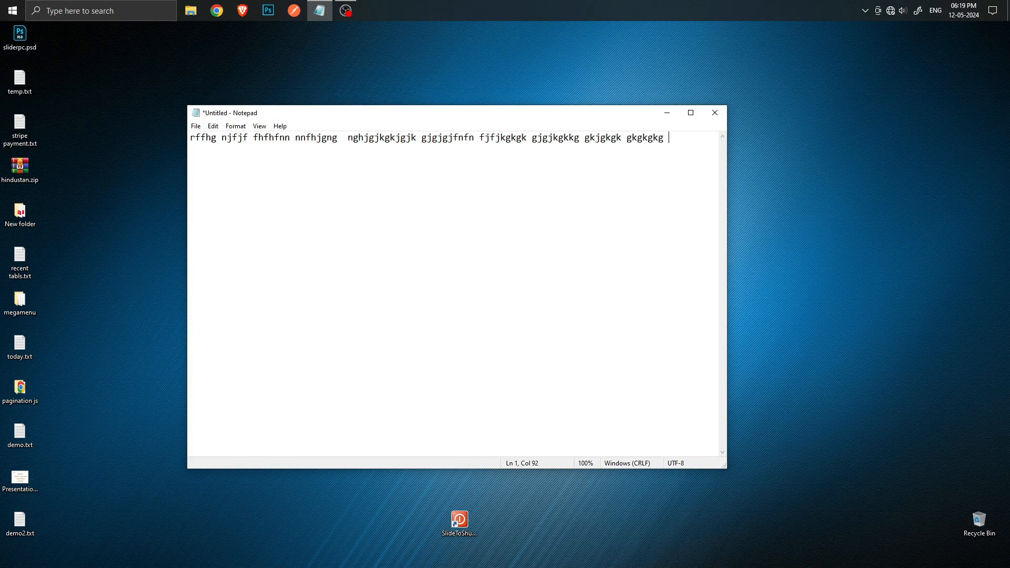
type("kfkj fjffllfkg kgkgk fllflf fkfllfkgk gkgkgk fkkfkffl fk kkkkkkkkkkkkkkkkkkkkkkkkkkkkkkkkfffjkkkkkkkkkkkkkkkkkkk")
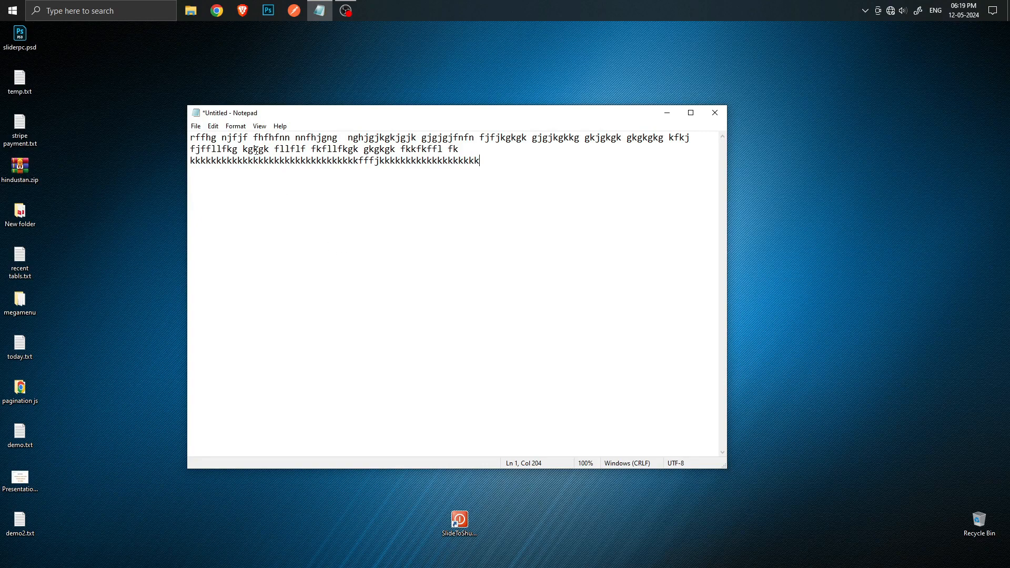
Turn off Word Wrap for the filler text and check how far the line extends horizontally.
left_click(235, 126)
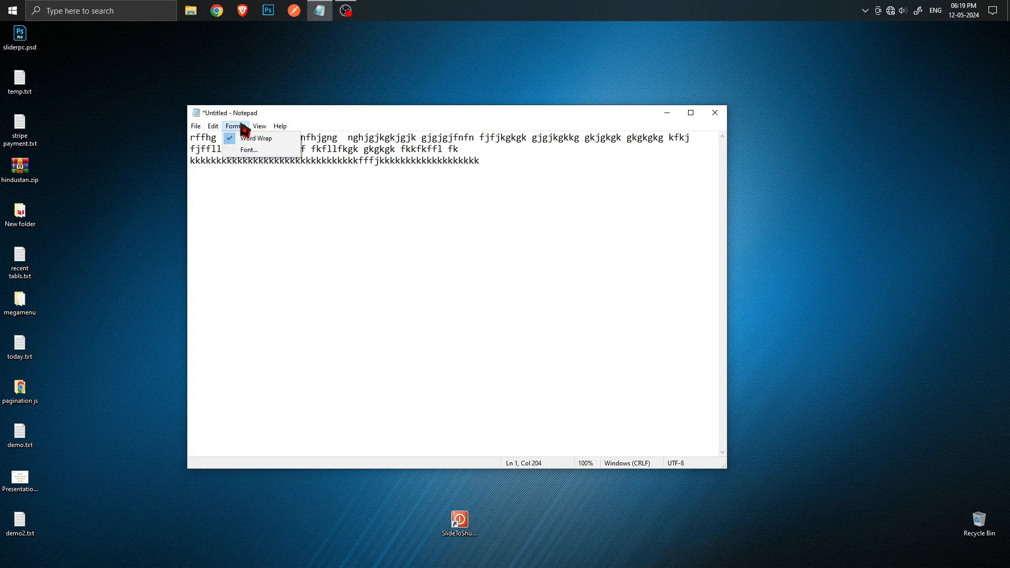
left_click(270, 142)
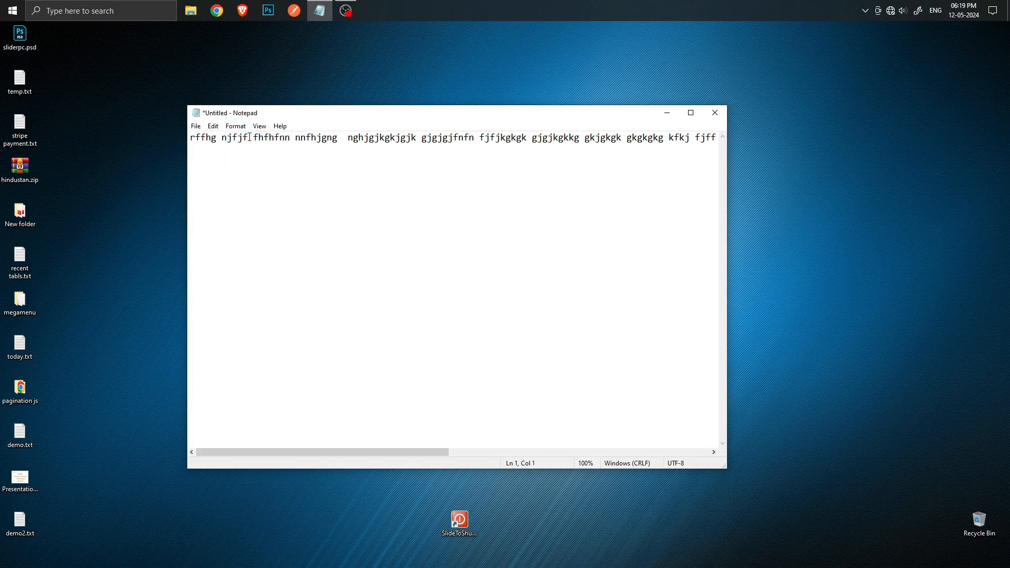
left_click(240, 130)
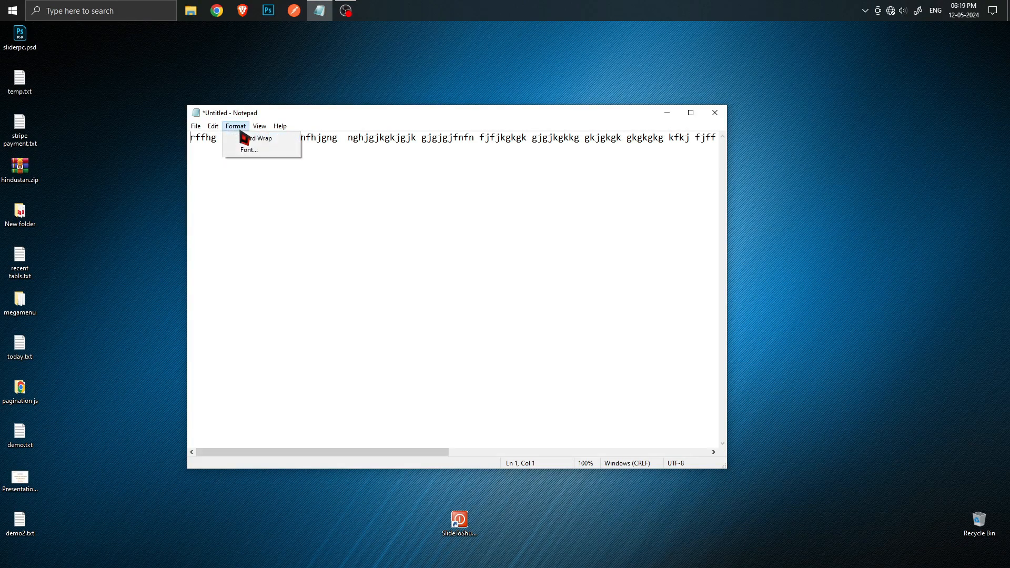
left_click(252, 173)
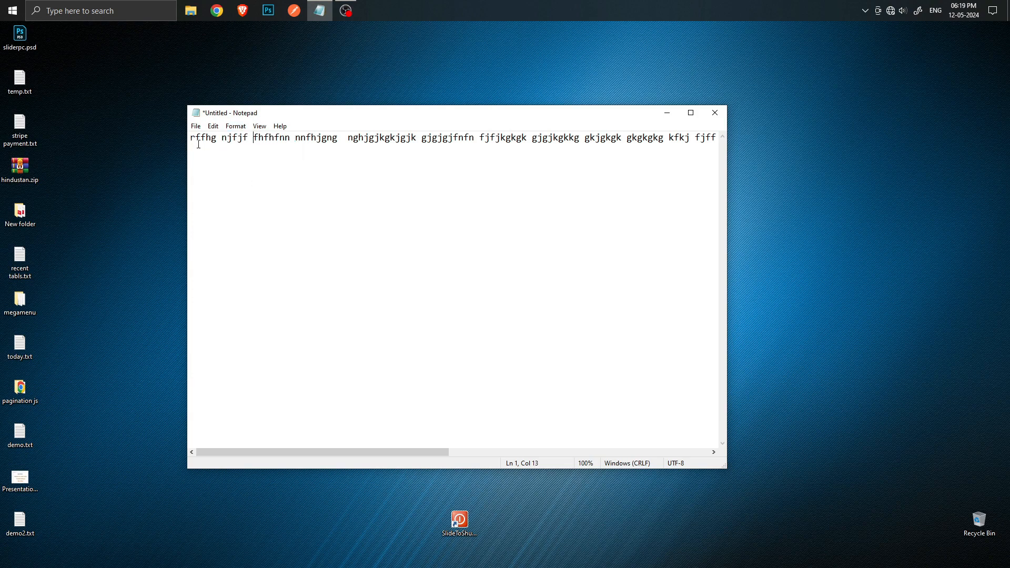
left_click_drag(354, 452, 318, 478)
Break the long line manually into three lines, before "gkgkgkg" and within the long run of "k" letters.
left_click(633, 144)
key("Return")
left_click(648, 149)
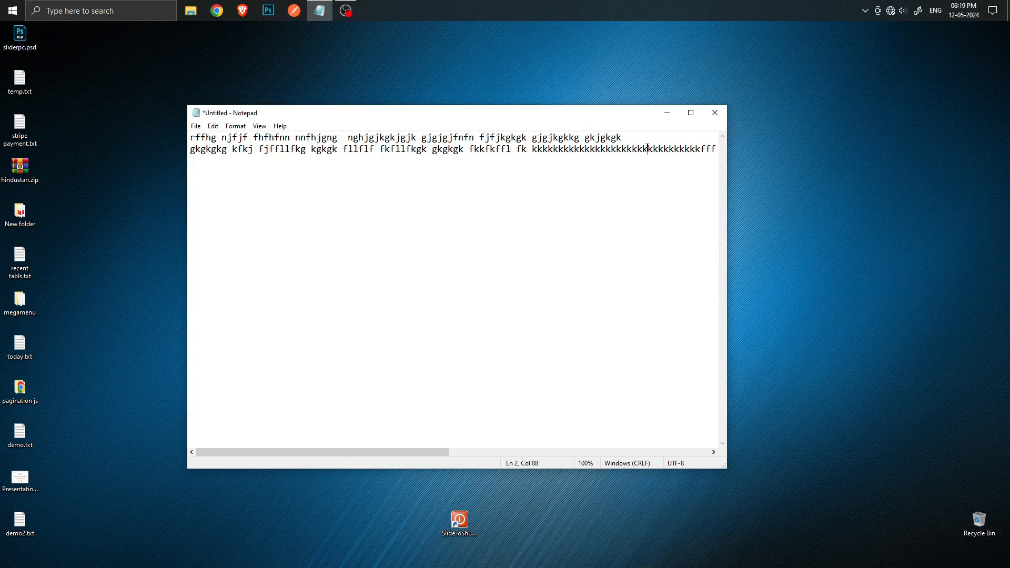
key("Return")
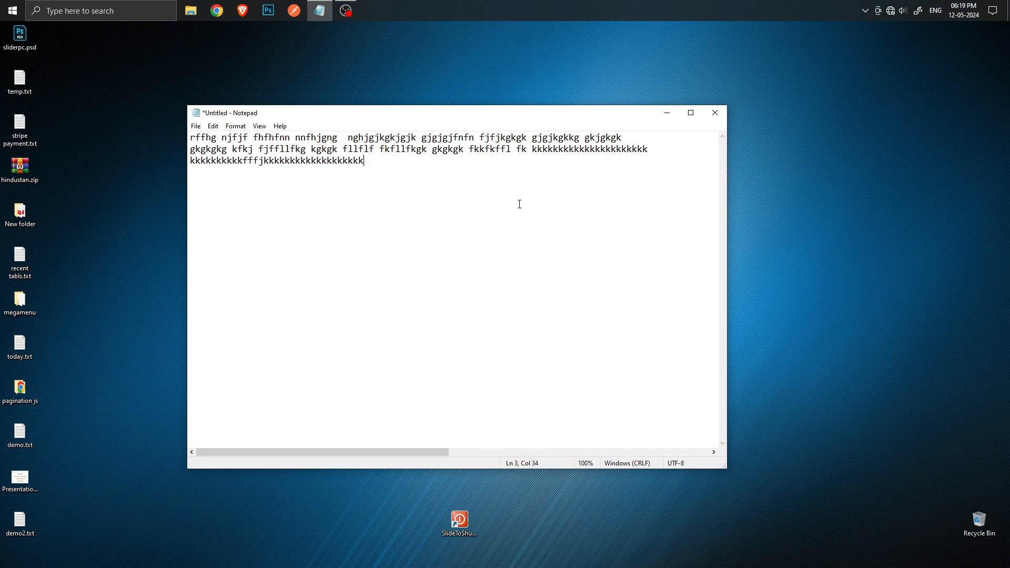
Turn Word Wrap back on for the filler text.
left_click(236, 127)
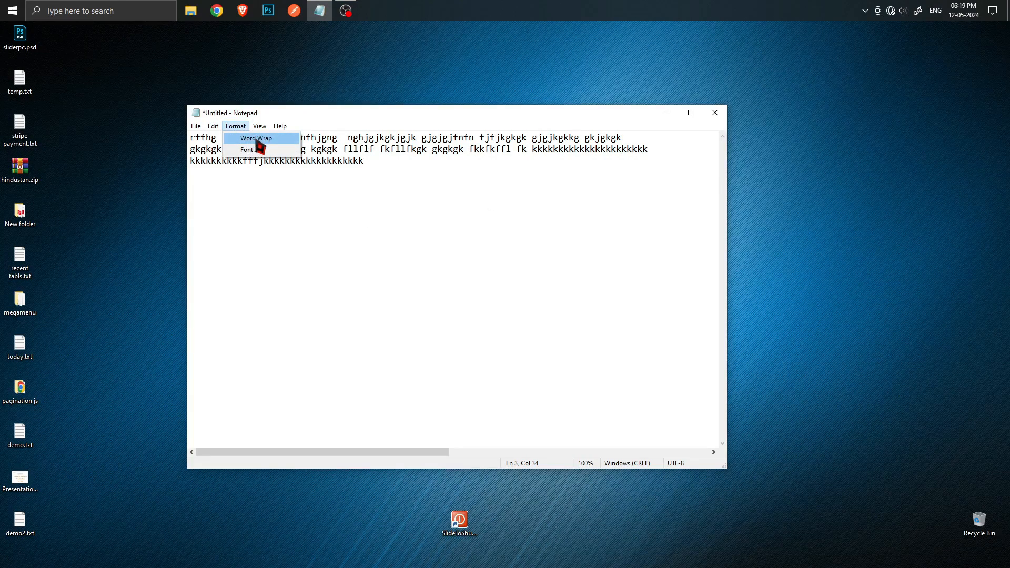
left_click(257, 139)
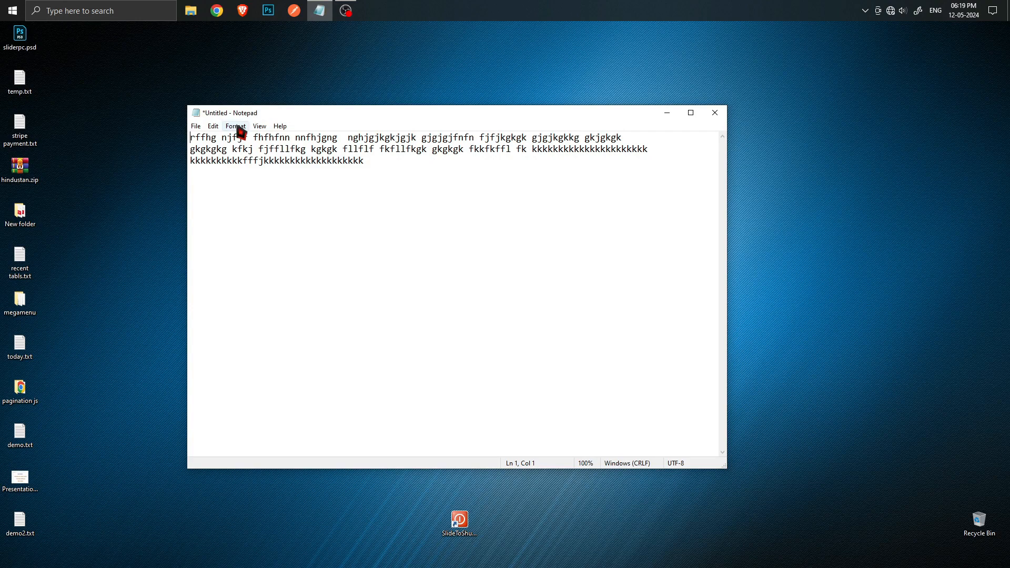
left_click(385, 170)
Close the untitled document without saving it and open demo2.txt from the desktop.
left_click(714, 115)
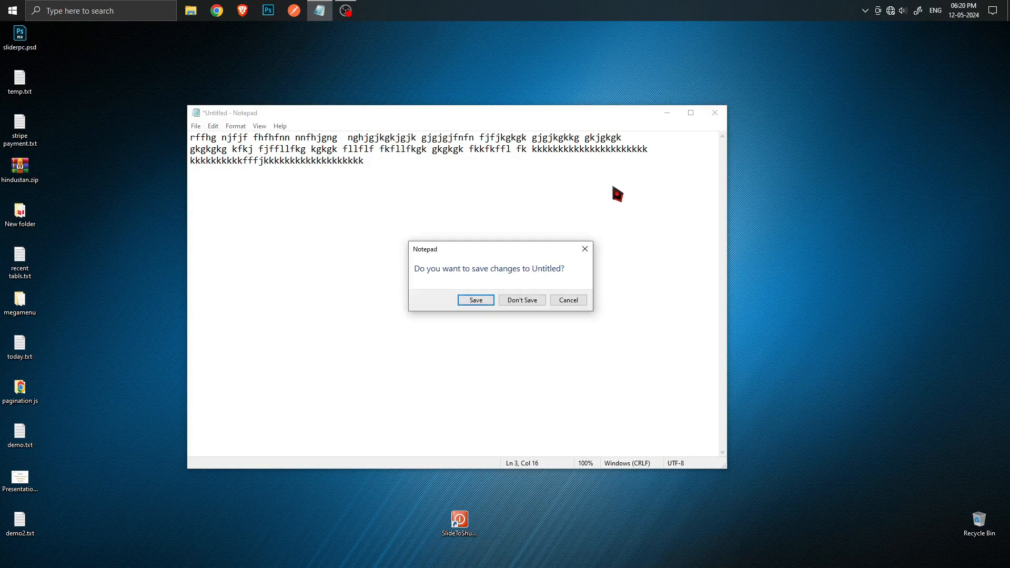
left_click(519, 303)
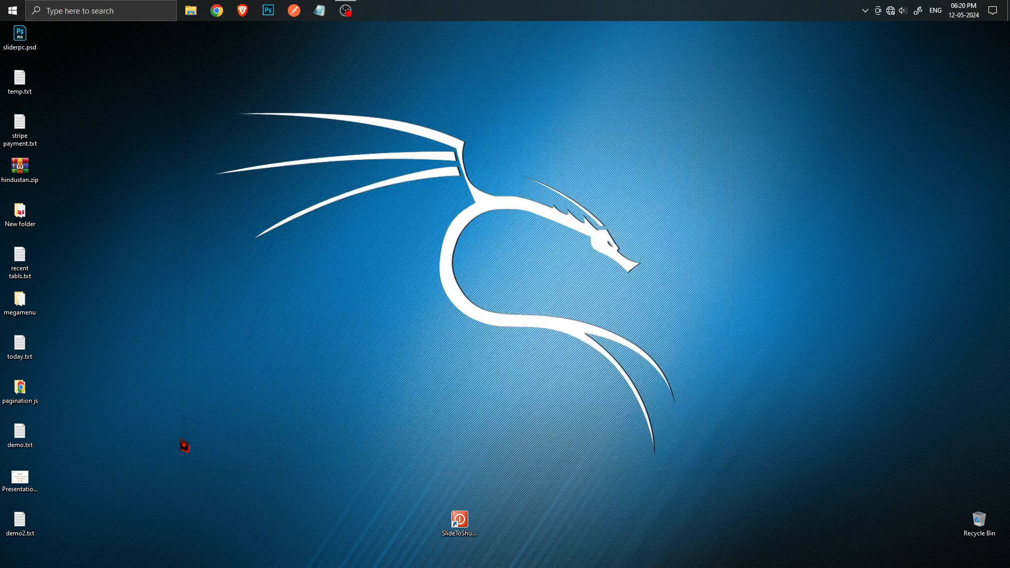
double_click(17, 529)
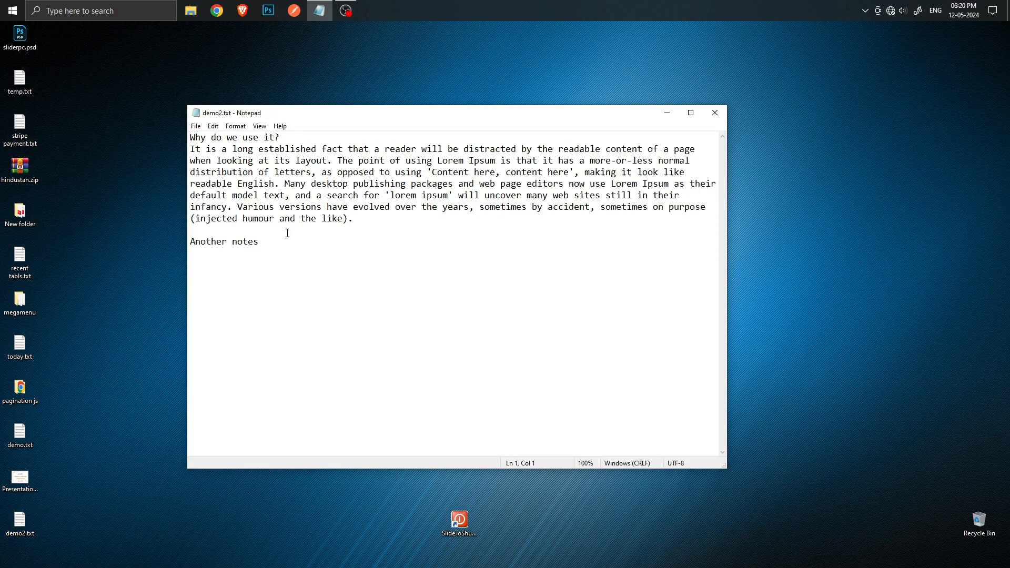
Change the font of demo2.txt to Goudy Stout.
left_click(237, 128)
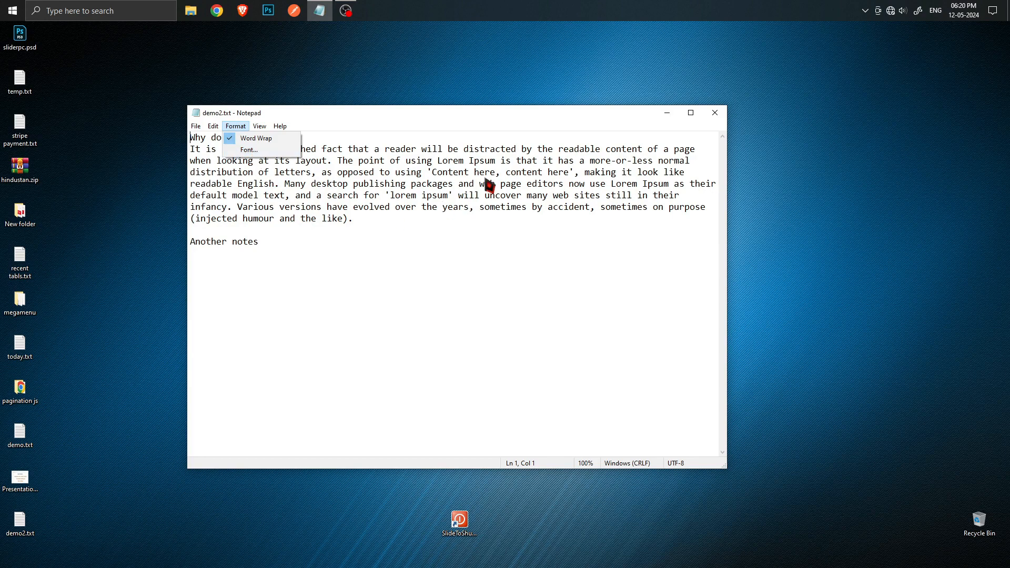
left_click(260, 151)
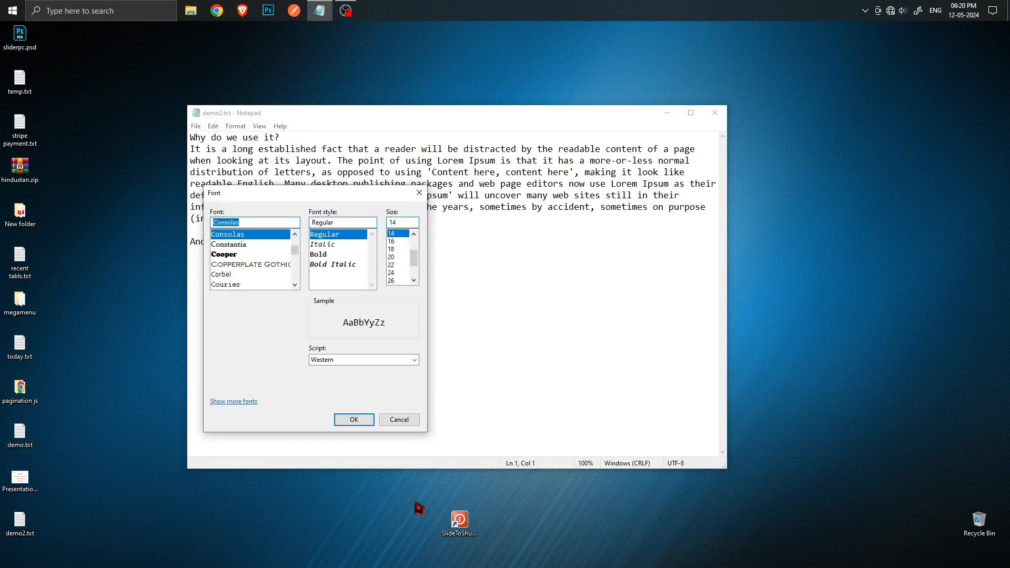
left_click_drag(302, 199, 556, 241)
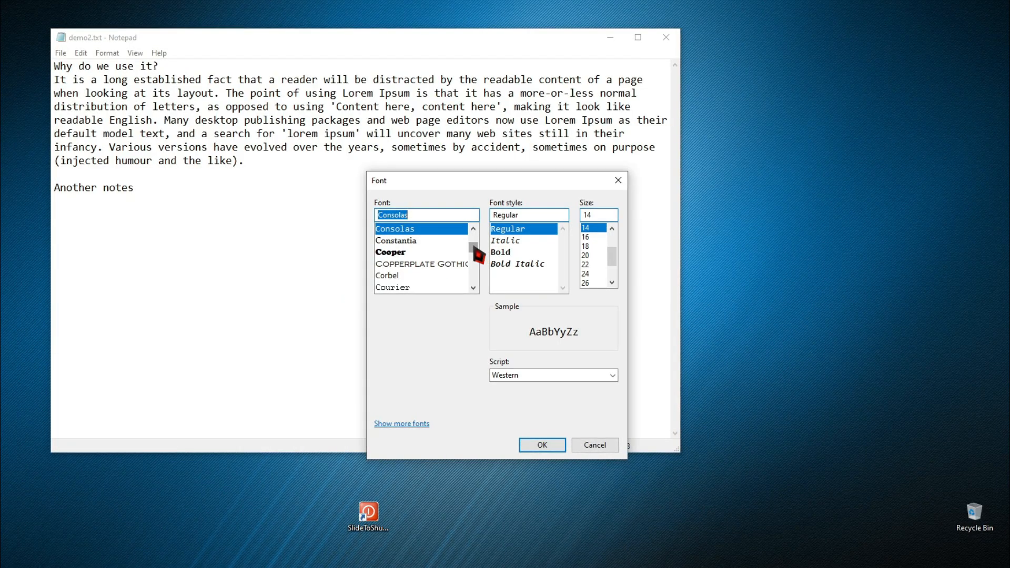
left_click_drag(475, 250, 475, 255)
left_click(421, 254)
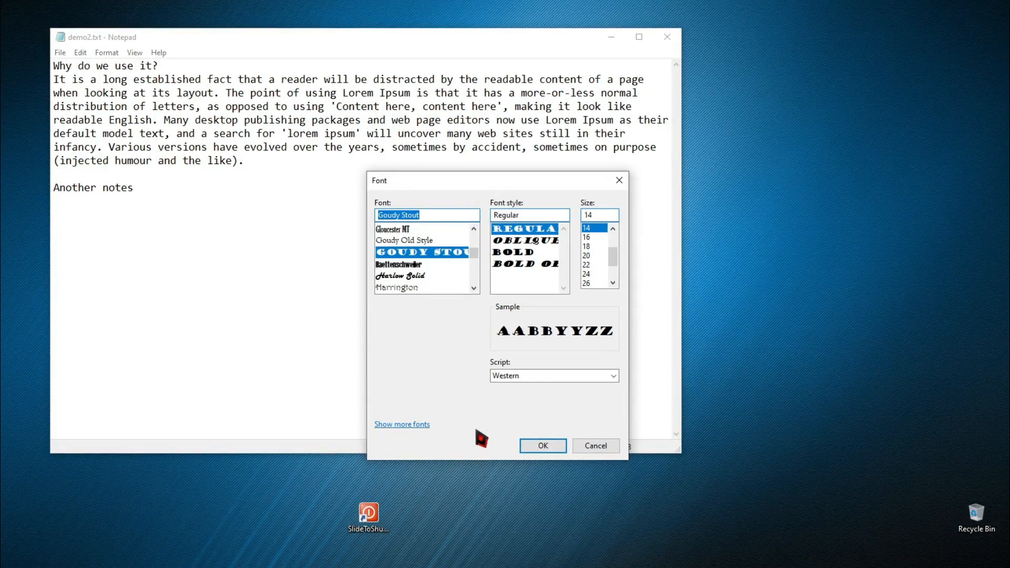
left_click(532, 446)
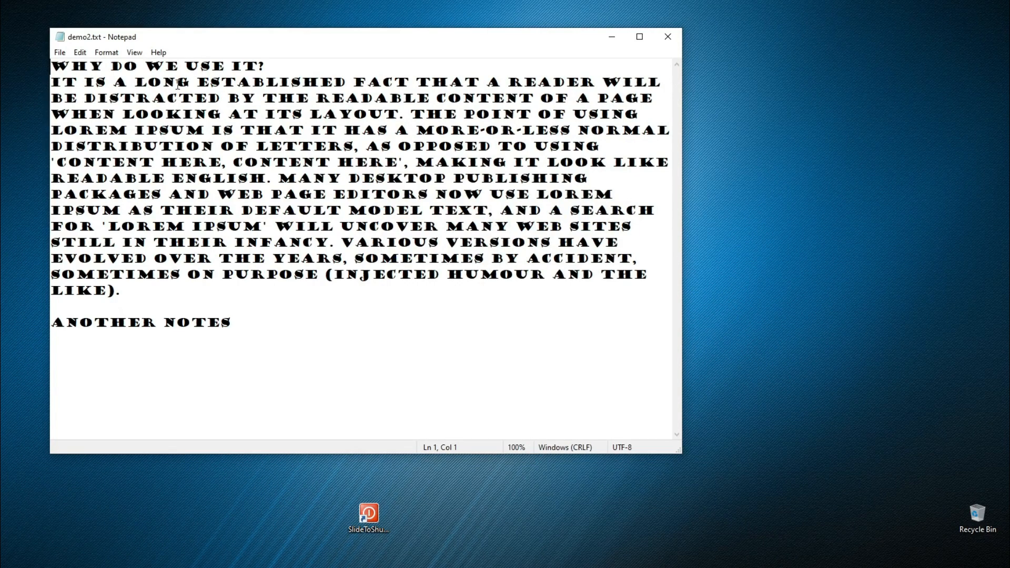
Change the text font to Lucida Sans Typewriter.
left_click(110, 53)
left_click(112, 82)
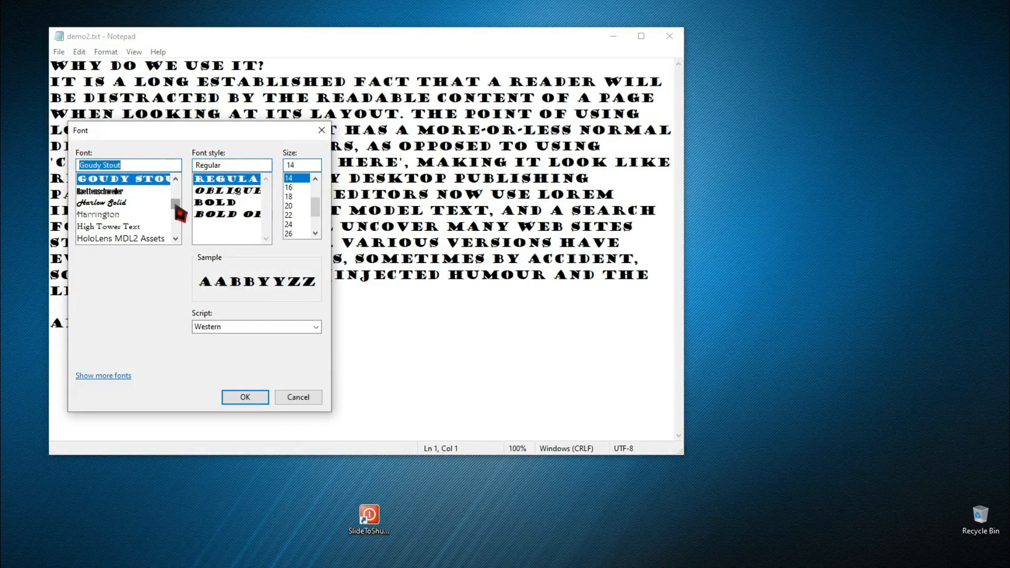
scroll(168, 218, "down", 3)
left_click(133, 204)
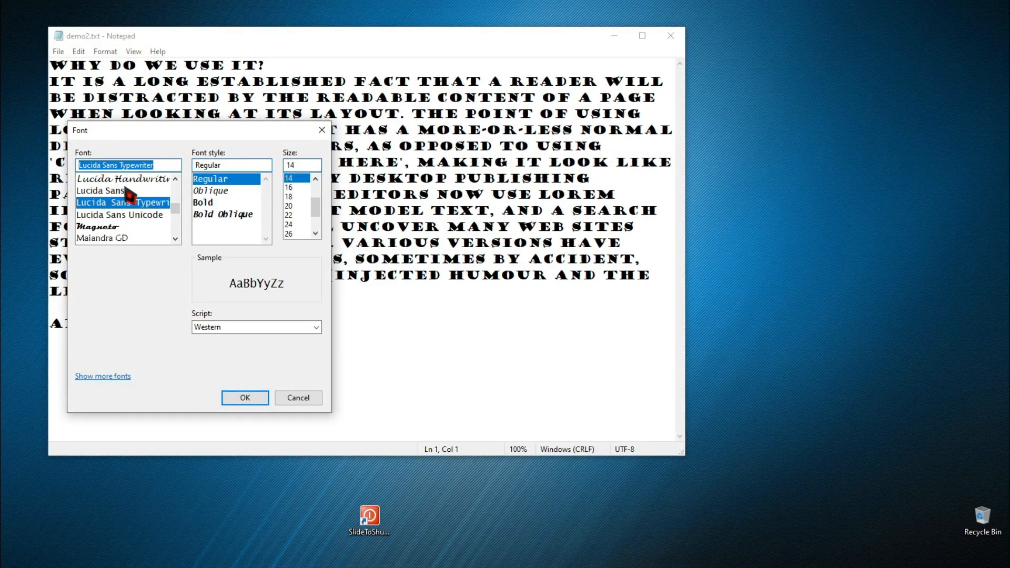
left_click(254, 400)
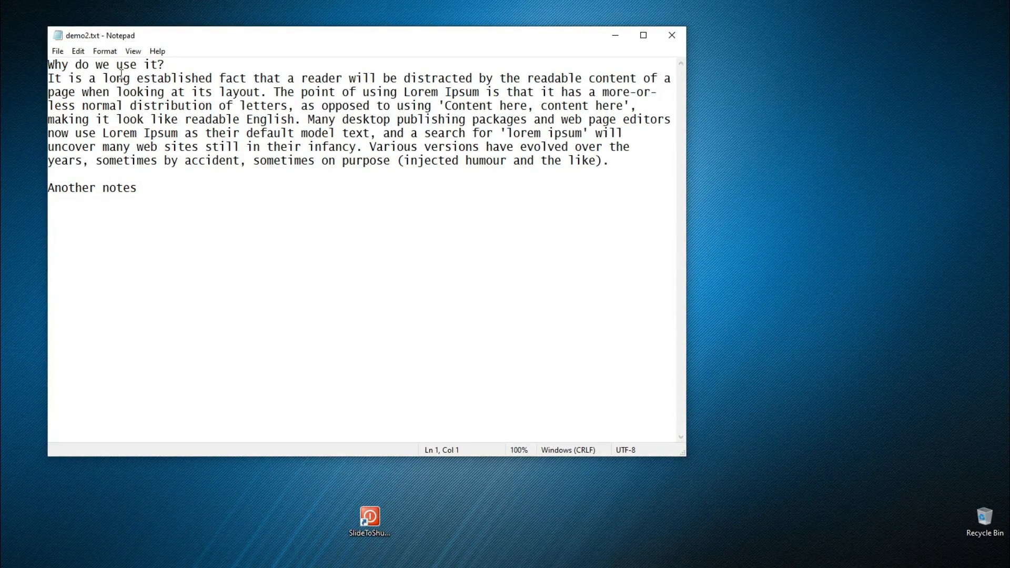
Preview the Oblique and Bold font styles, and apply Bold Oblique to the text.
left_click(109, 55)
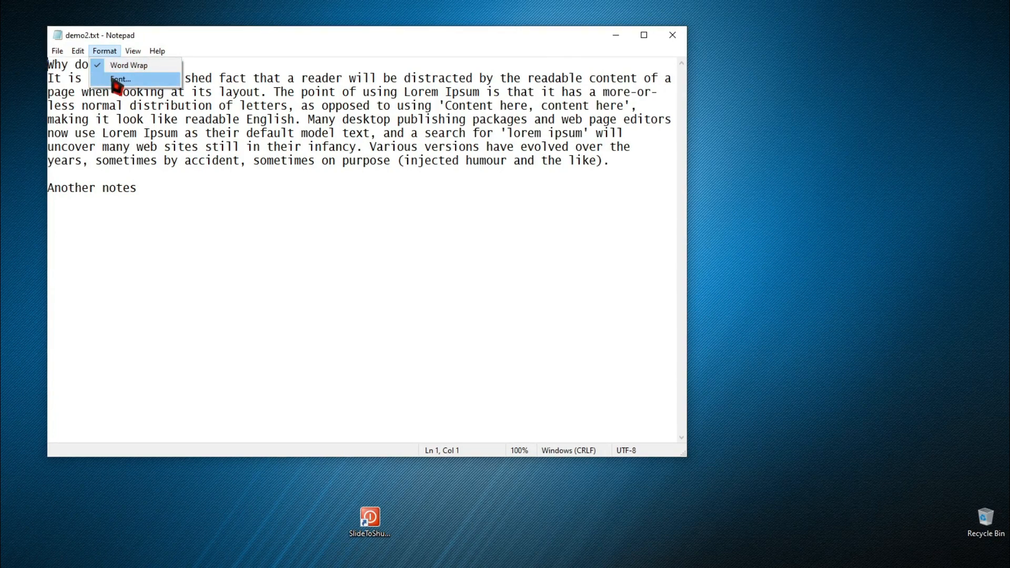
left_click(111, 79)
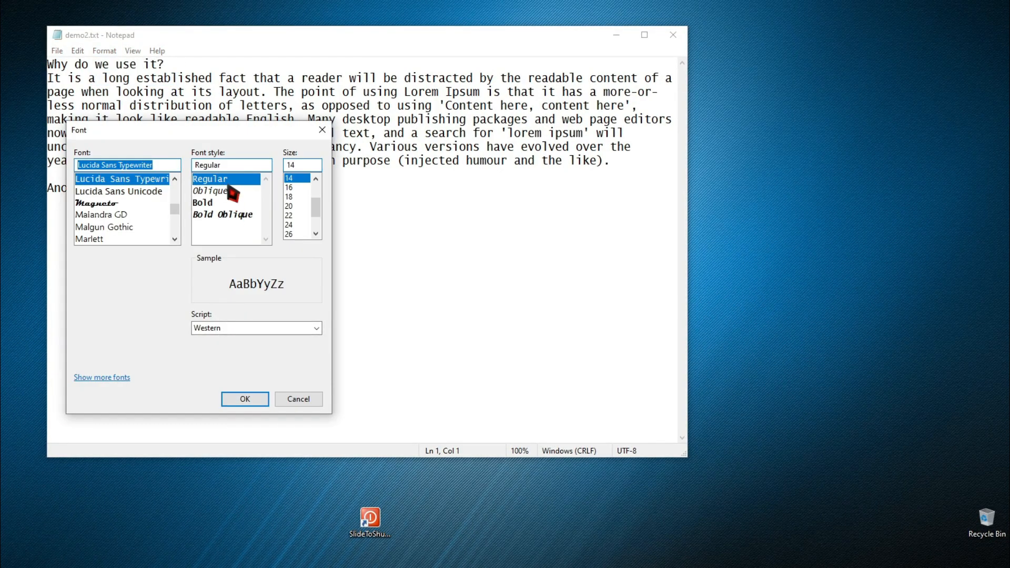
left_click(228, 194)
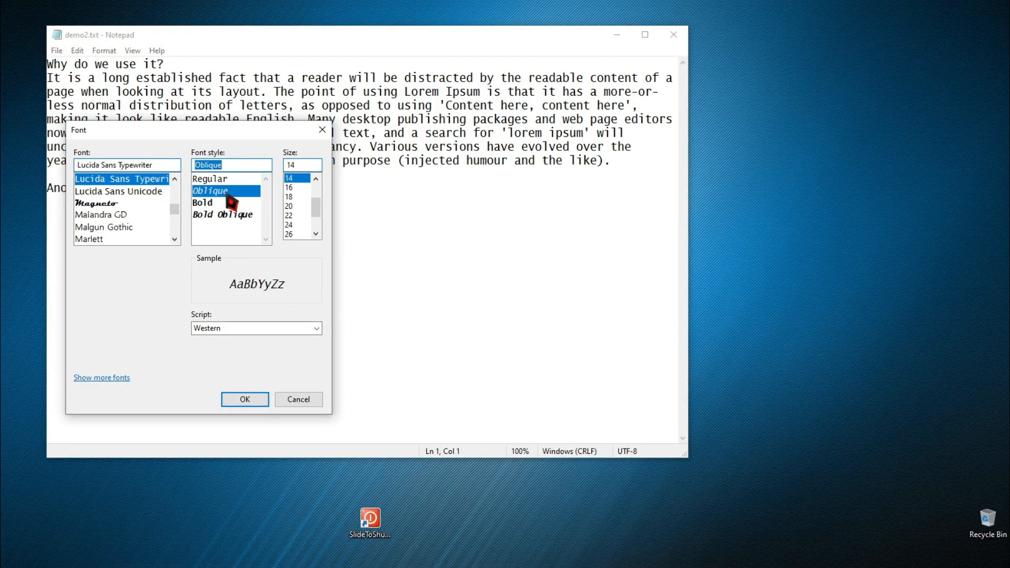
left_click(231, 204)
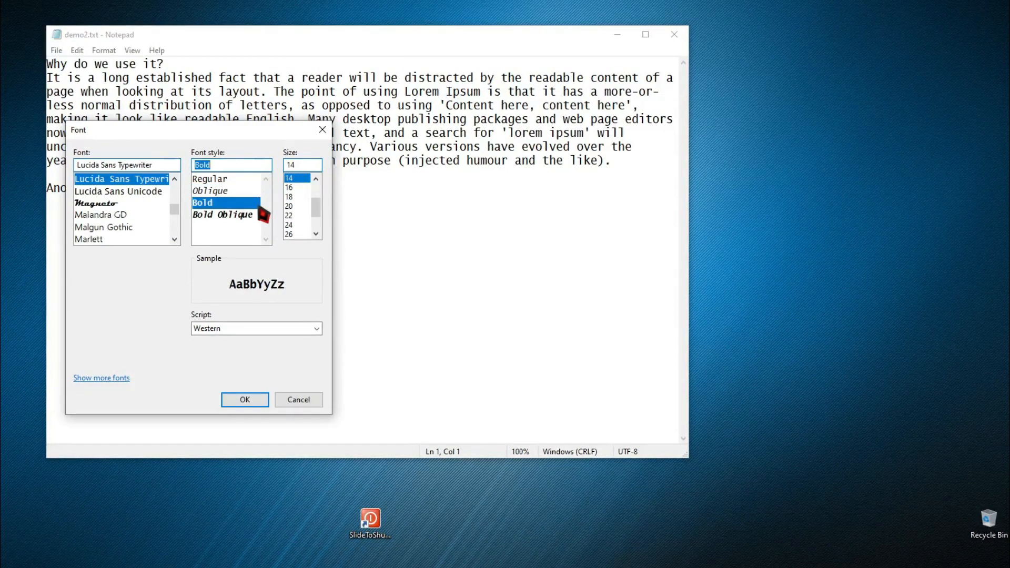
left_click(243, 215)
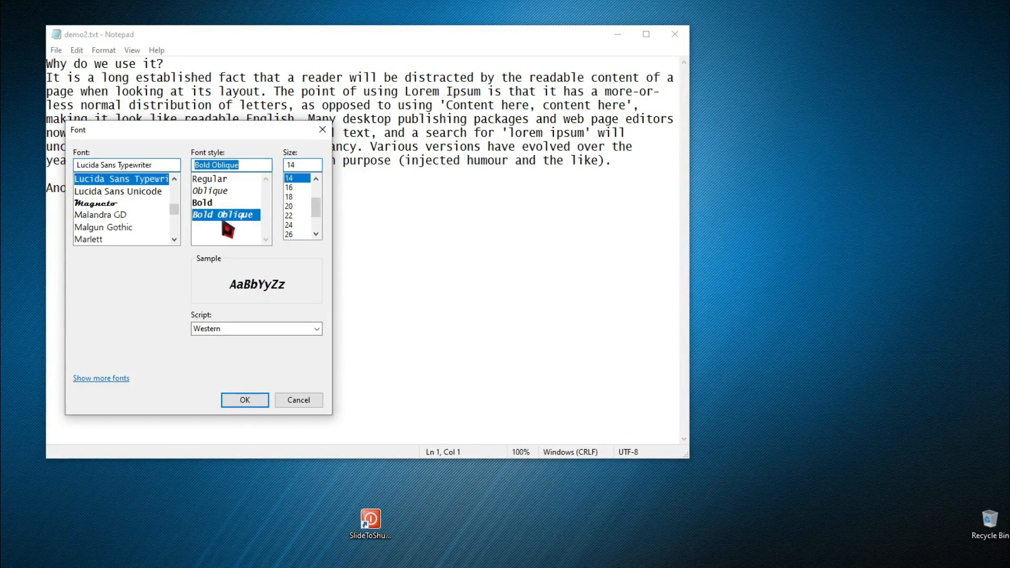
left_click(245, 401)
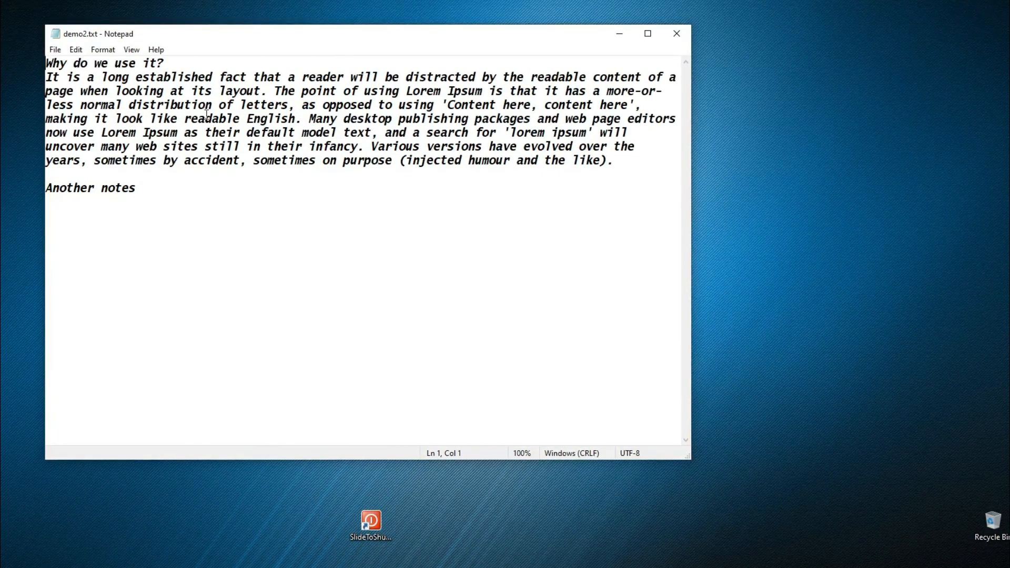
Set the font style to Regular, preview sizes 24 and 8, and apply font size 28.
left_click(103, 49)
left_click(113, 64)
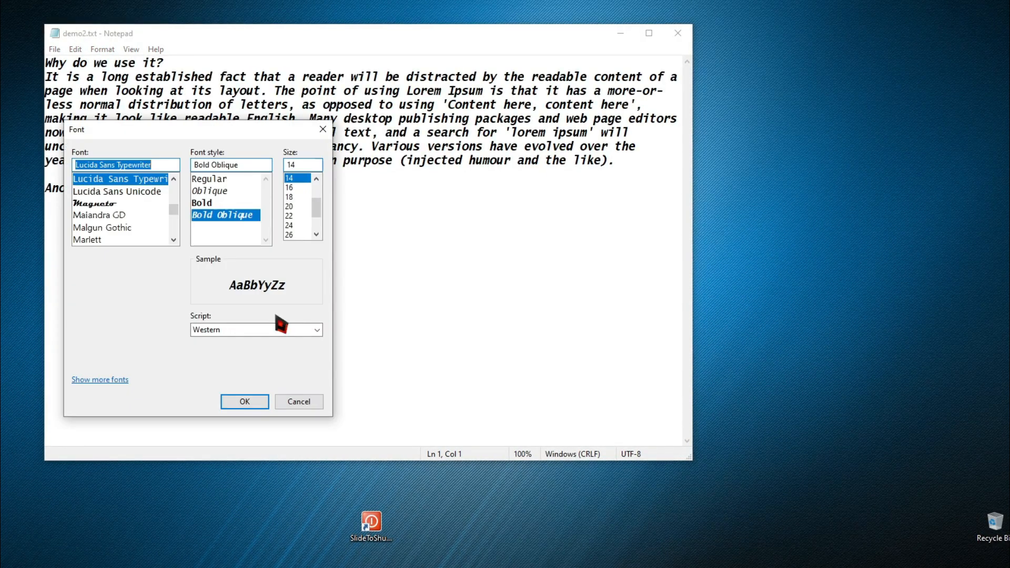
left_click(223, 180)
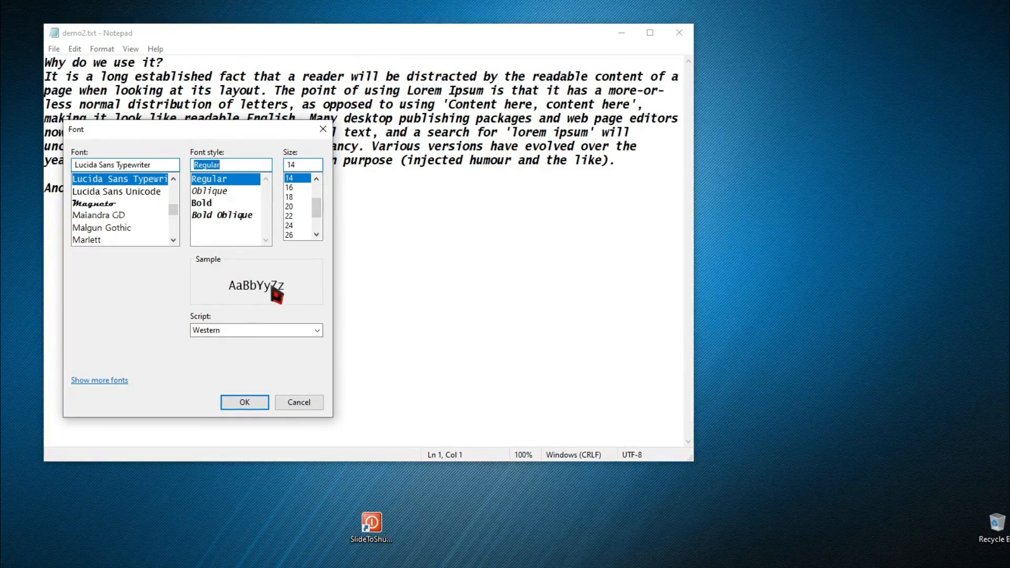
left_click(296, 216)
left_click(299, 226)
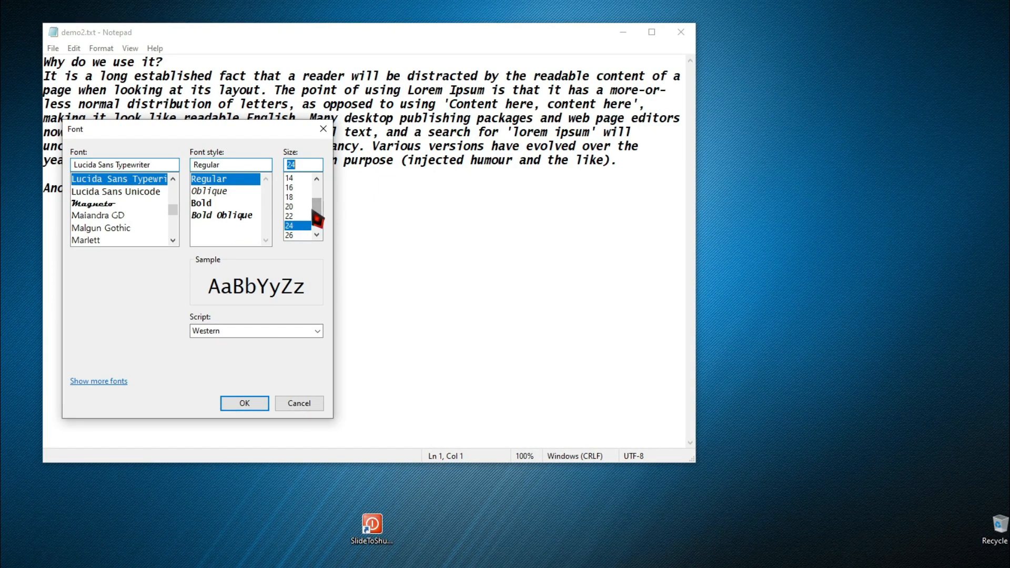
left_click_drag(318, 214, 319, 192)
left_click(296, 179)
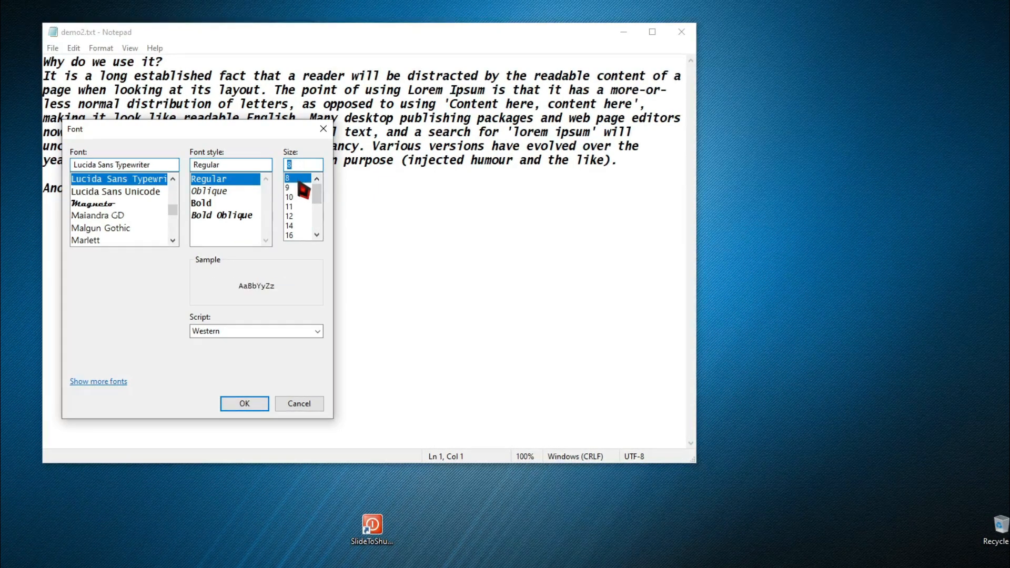
scroll(302, 210, "down", 2)
scroll(303, 210, "down", 2)
left_click(298, 207)
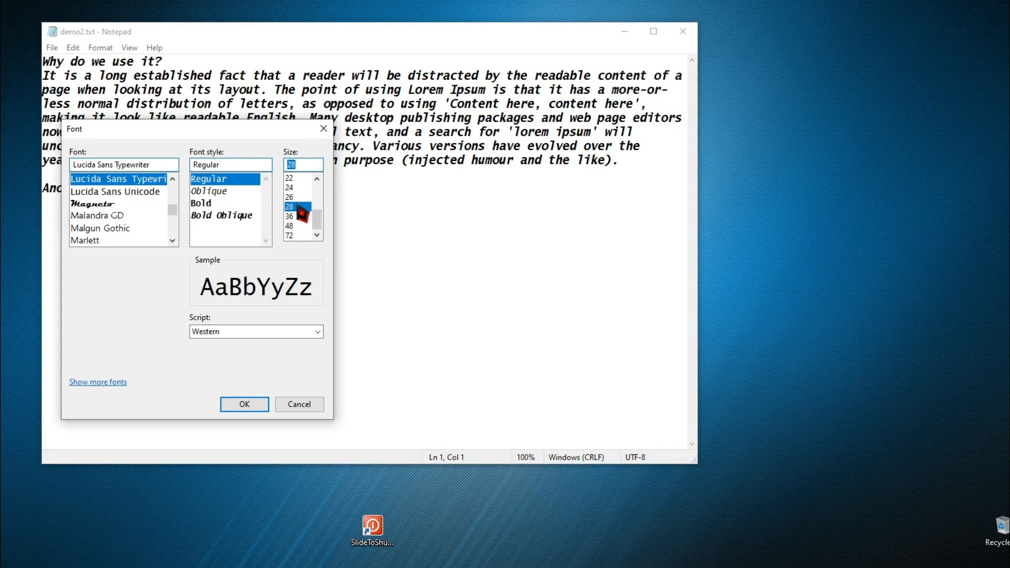
left_click(247, 406)
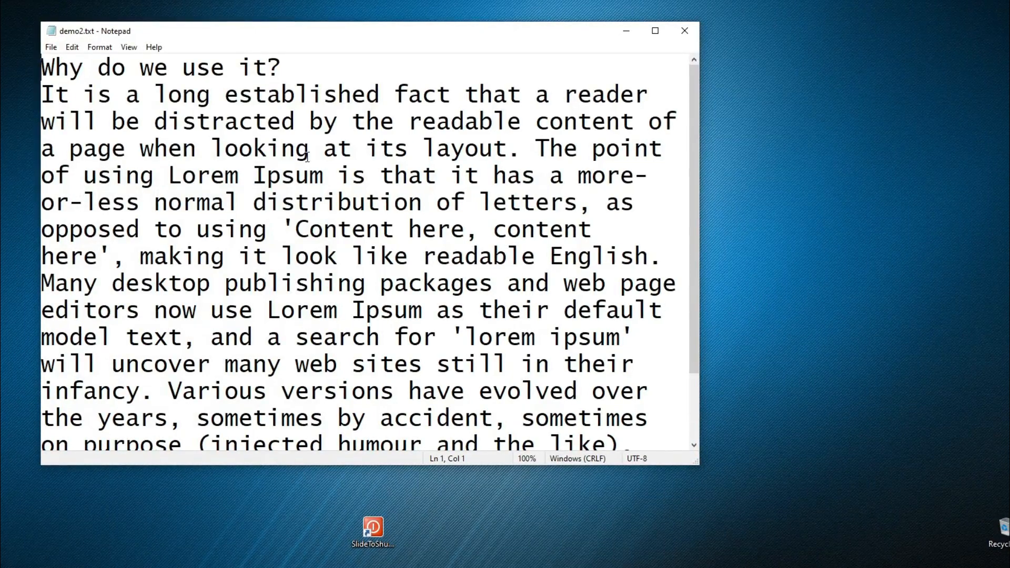
Set the font size of the text to 14.
left_click(99, 46)
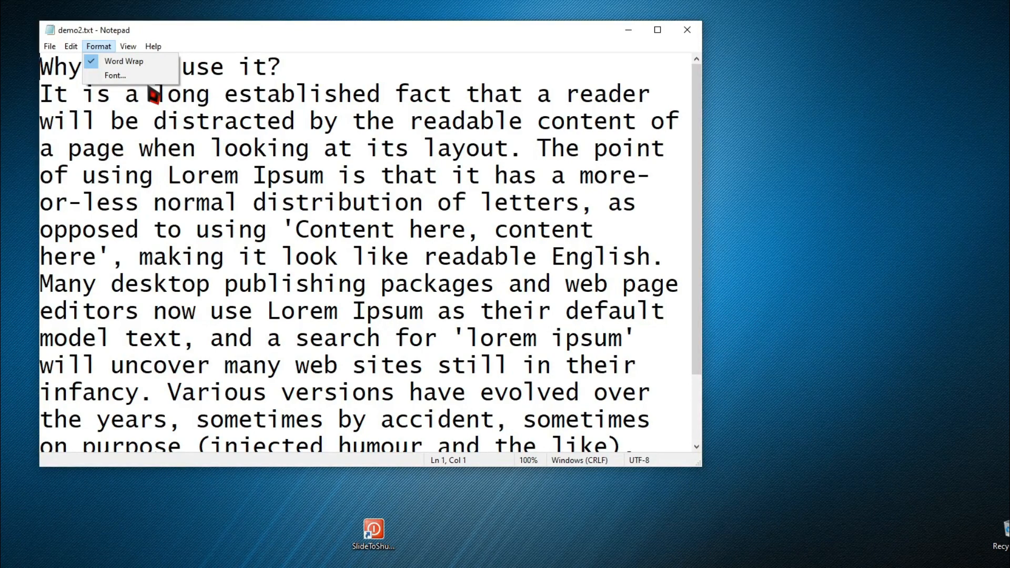
left_click(162, 75)
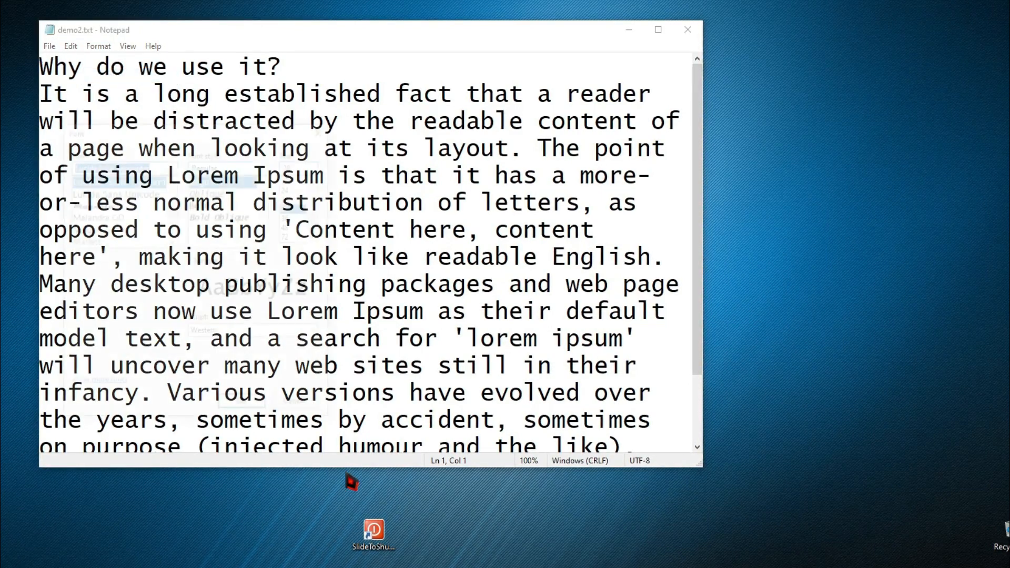
scroll(294, 185, "up", 2)
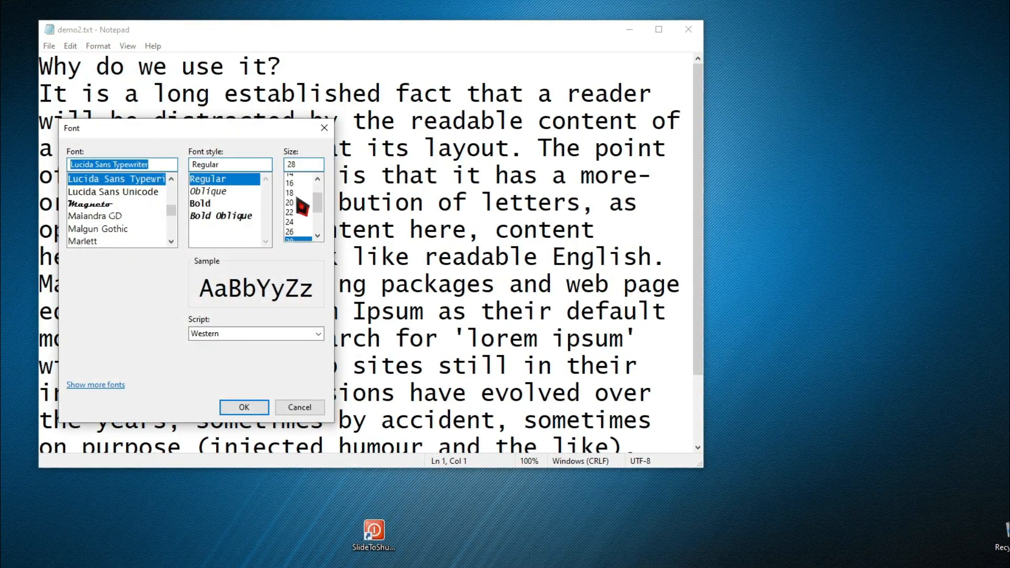
left_click(294, 198)
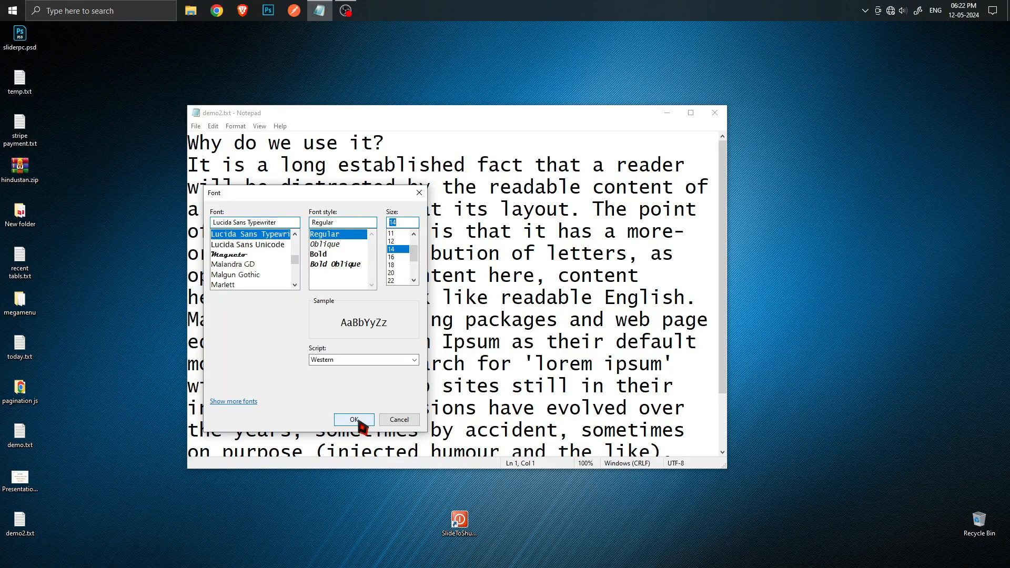
left_click(354, 420)
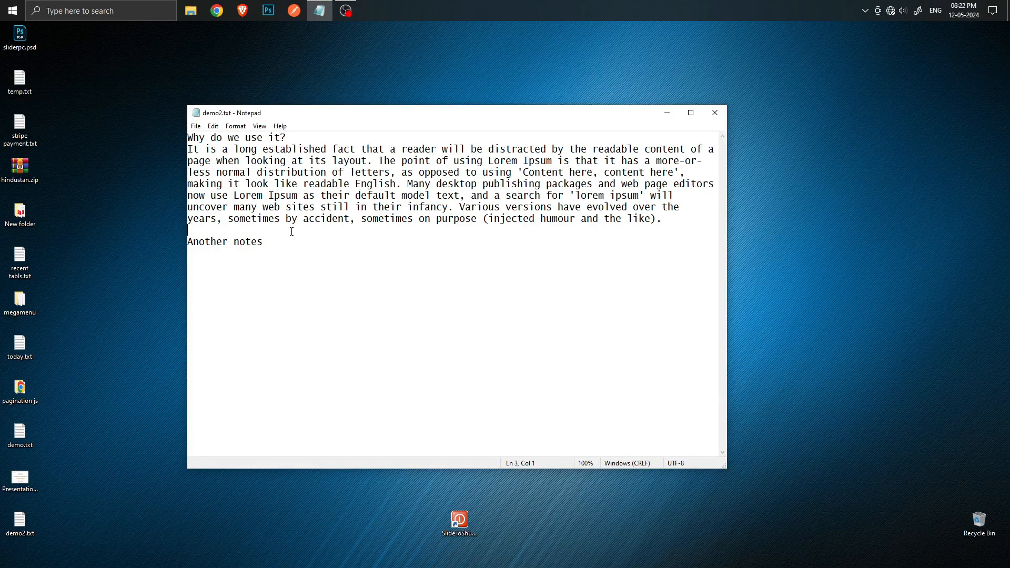
Hide the status bar and show it again.
left_click(261, 127)
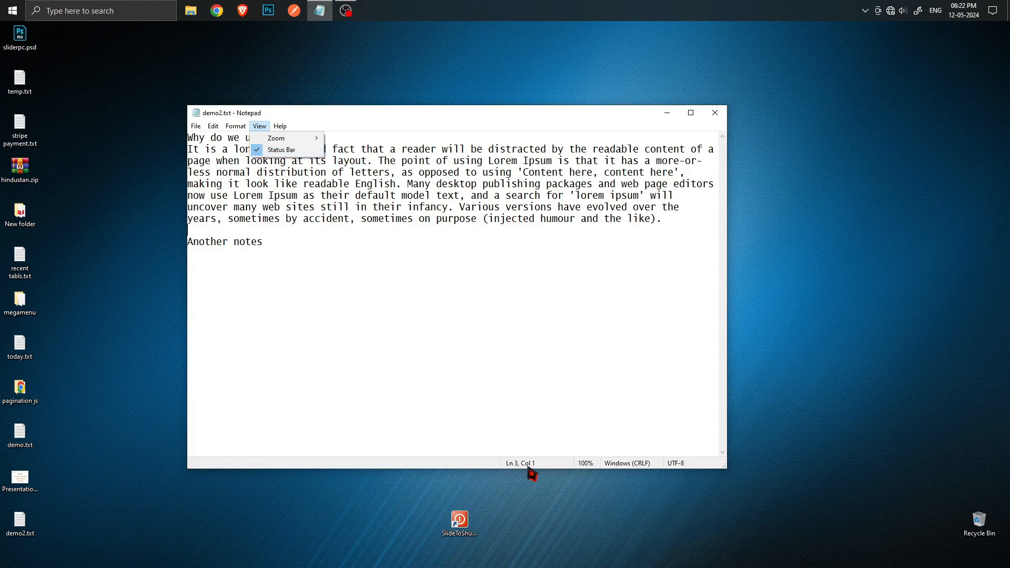
left_click(284, 152)
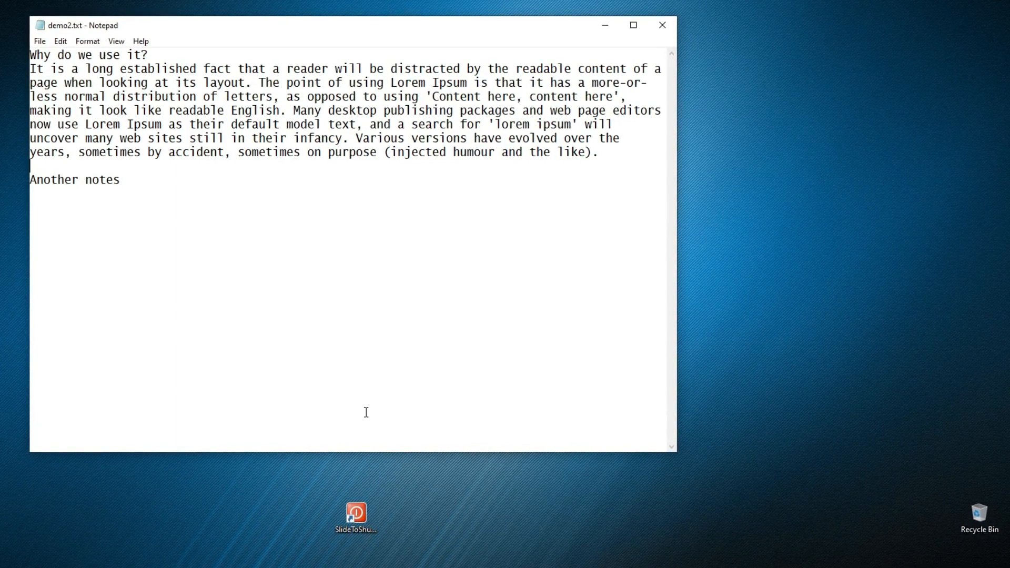
left_click(115, 41)
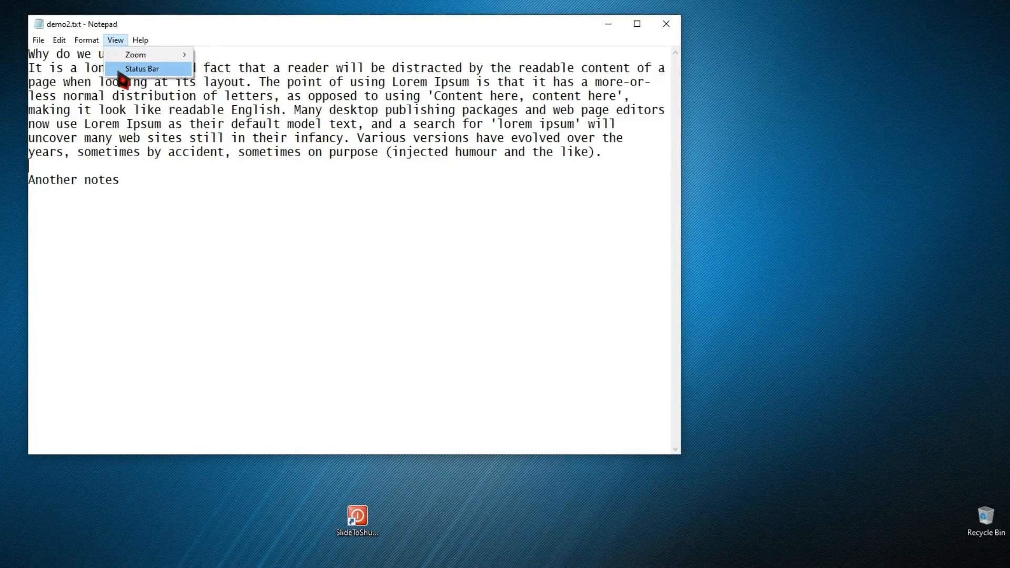
left_click(120, 70)
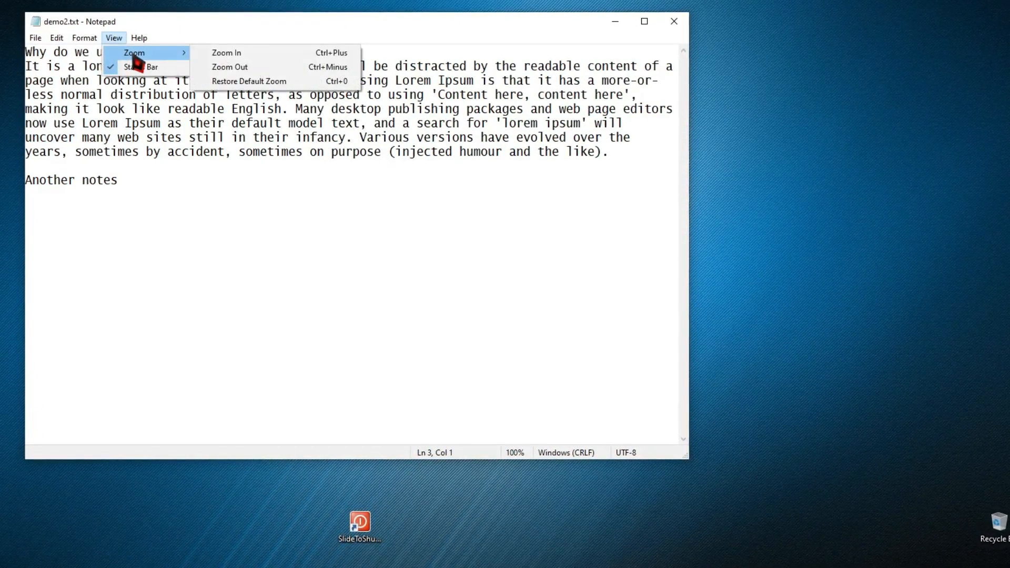
Zoom in on the text in two steps to 120%, and zoom out one step to 110%.
left_click(231, 52)
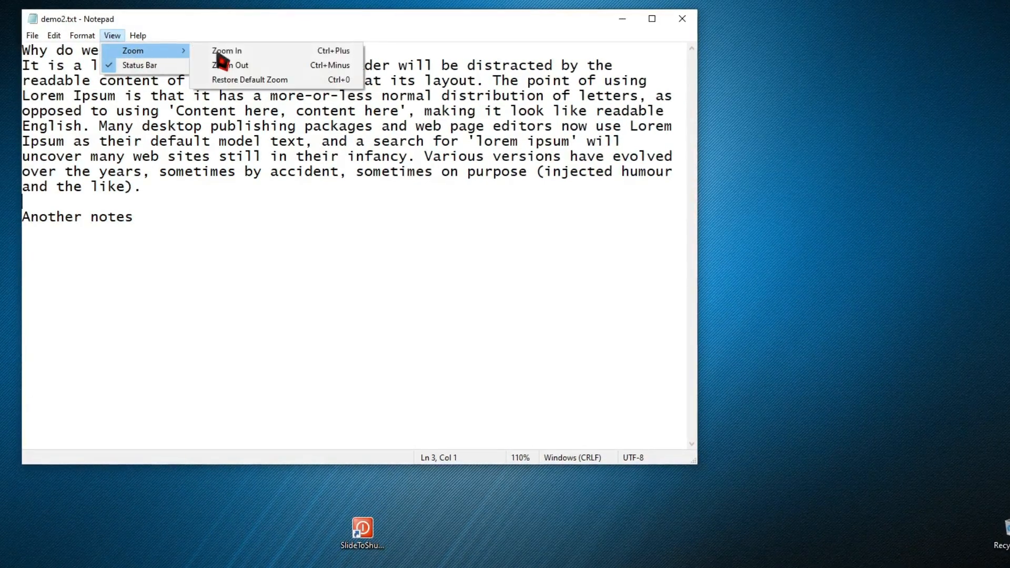
left_click(218, 51)
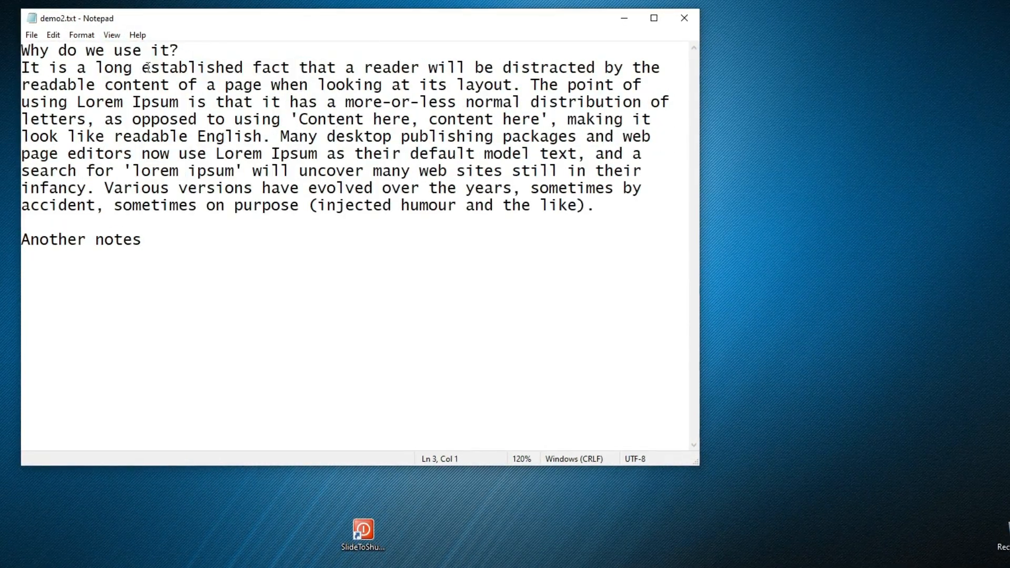
left_click(136, 35)
mouse_move(111, 35)
mouse_move(134, 49)
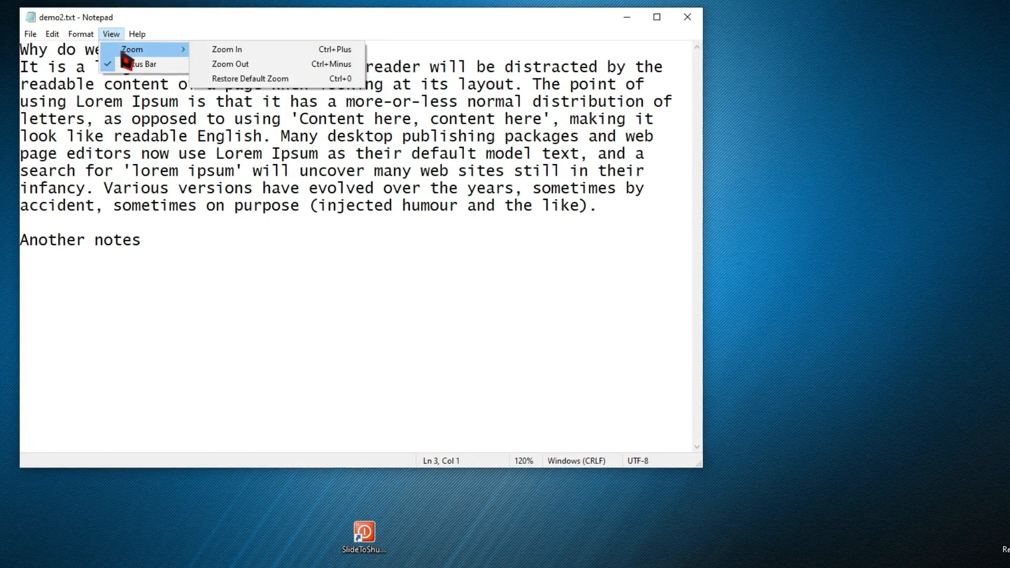
left_click(216, 64)
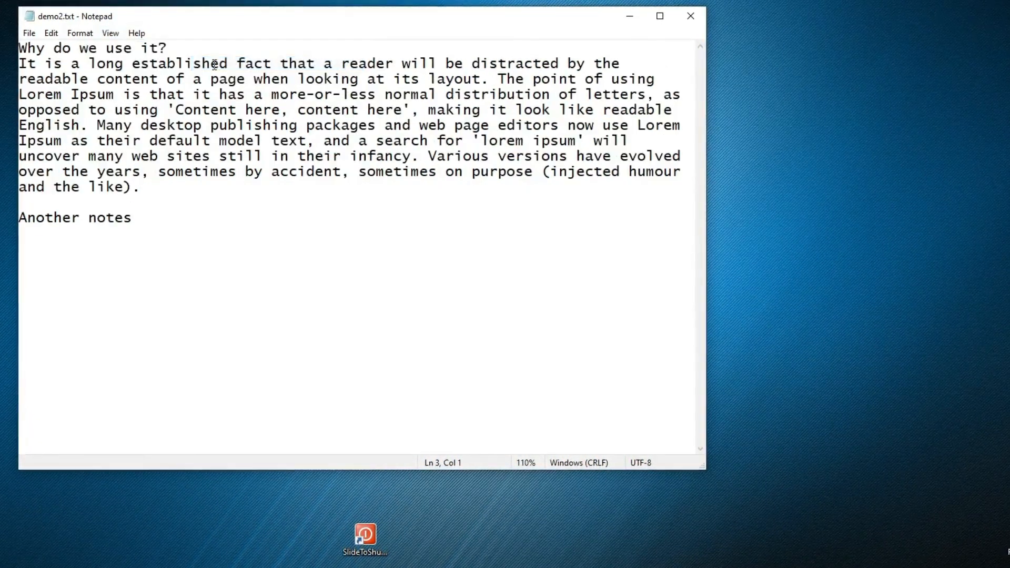
Restore the default zoom level of the text.
left_click(111, 34)
mouse_move(113, 50)
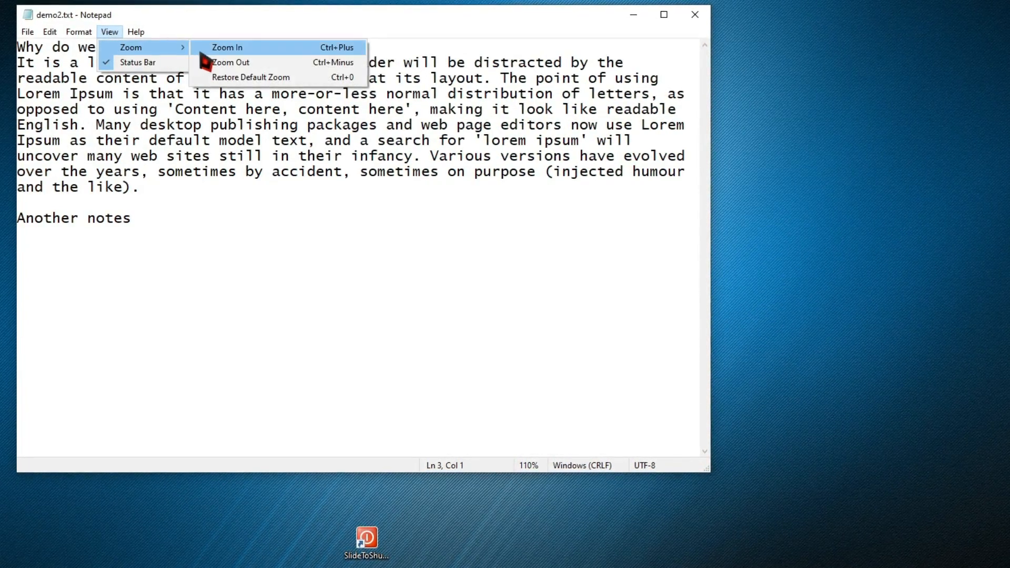
left_click(243, 77)
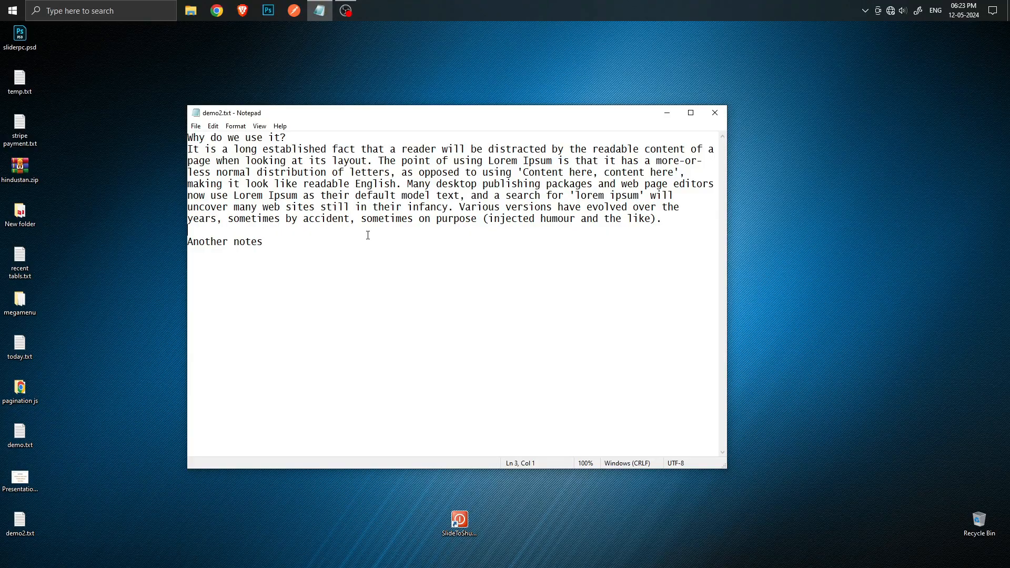